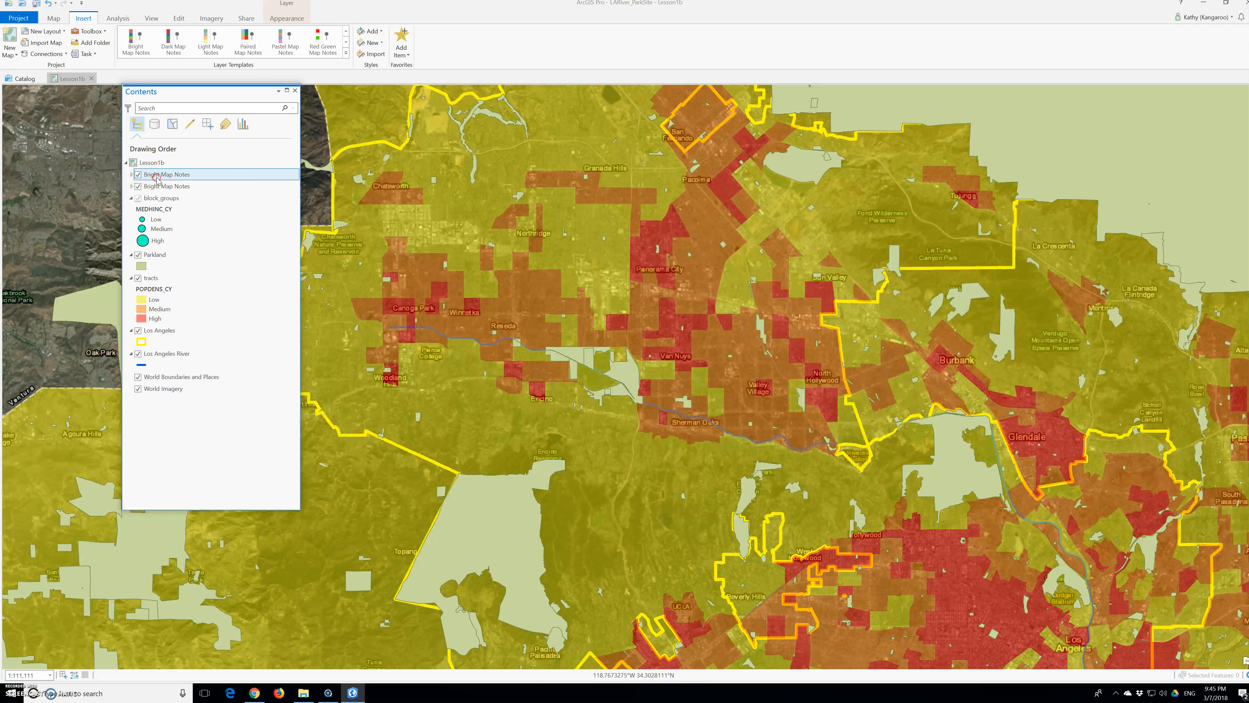
Step: Remove the duplicate Bright Map Notes group from the map and expand the remaining one
{"action": "right_click", "coordinate": [156, 178]}
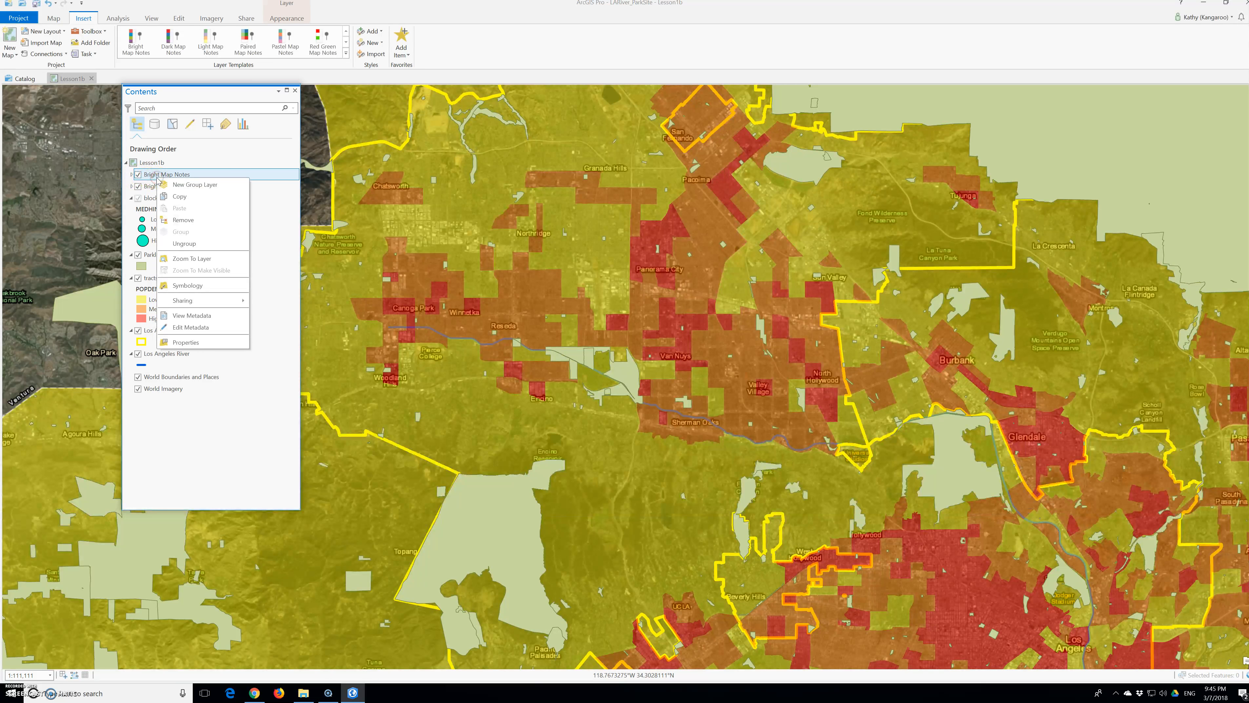
{"action": "left_click", "coordinate": [181, 223]}
{"action": "left_click", "coordinate": [132, 175]}
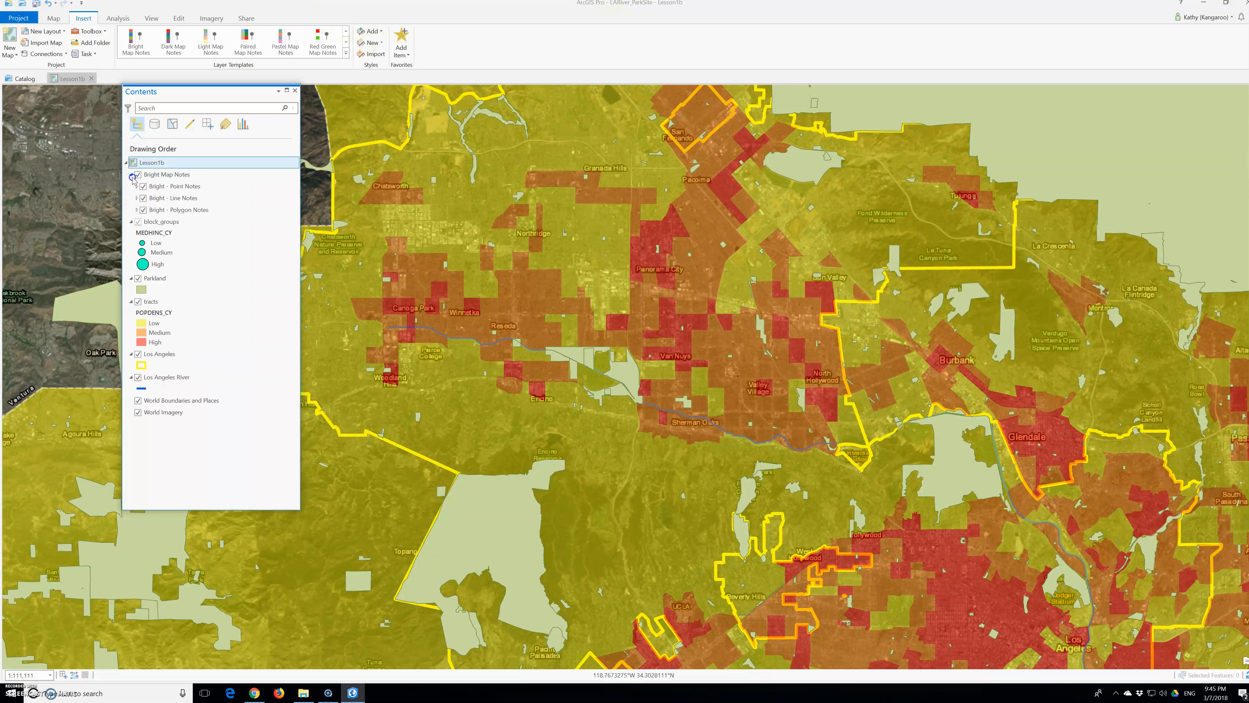
Step: Expand the Bright Point Notes, Line Notes and Polygon Notes layers to show their symbol classes
{"action": "left_click", "coordinate": [137, 186]}
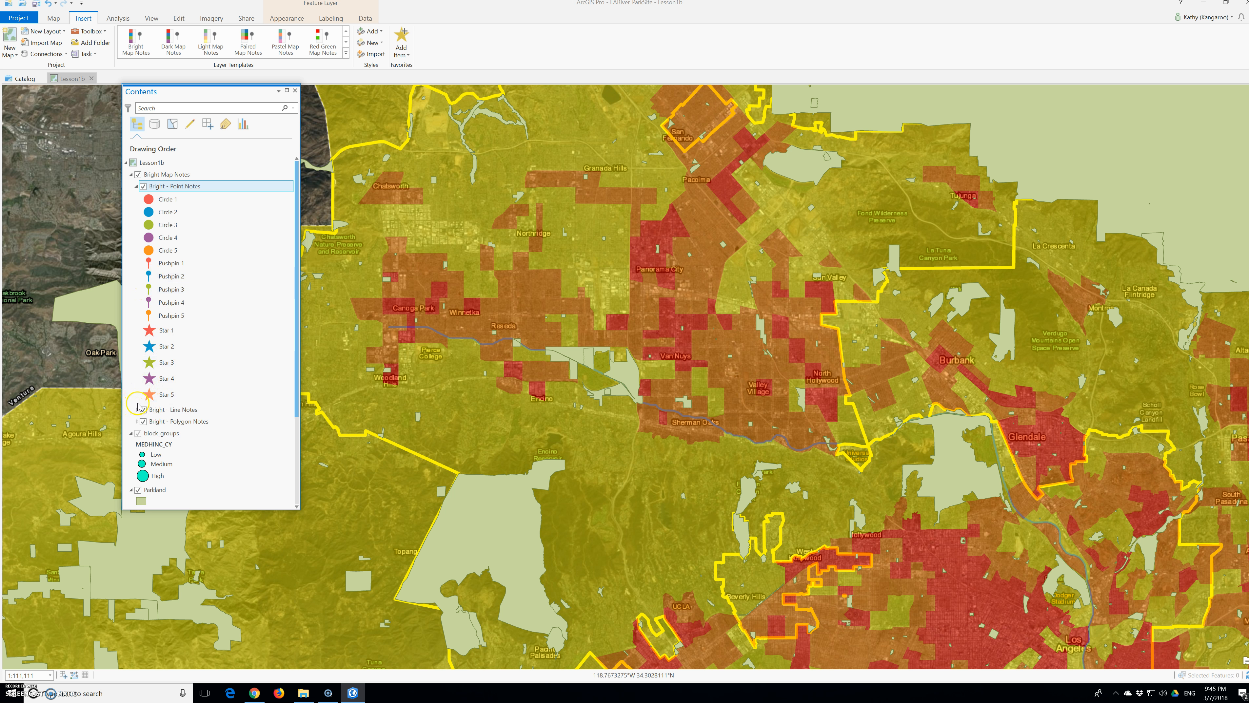
{"action": "left_click", "coordinate": [158, 365]}
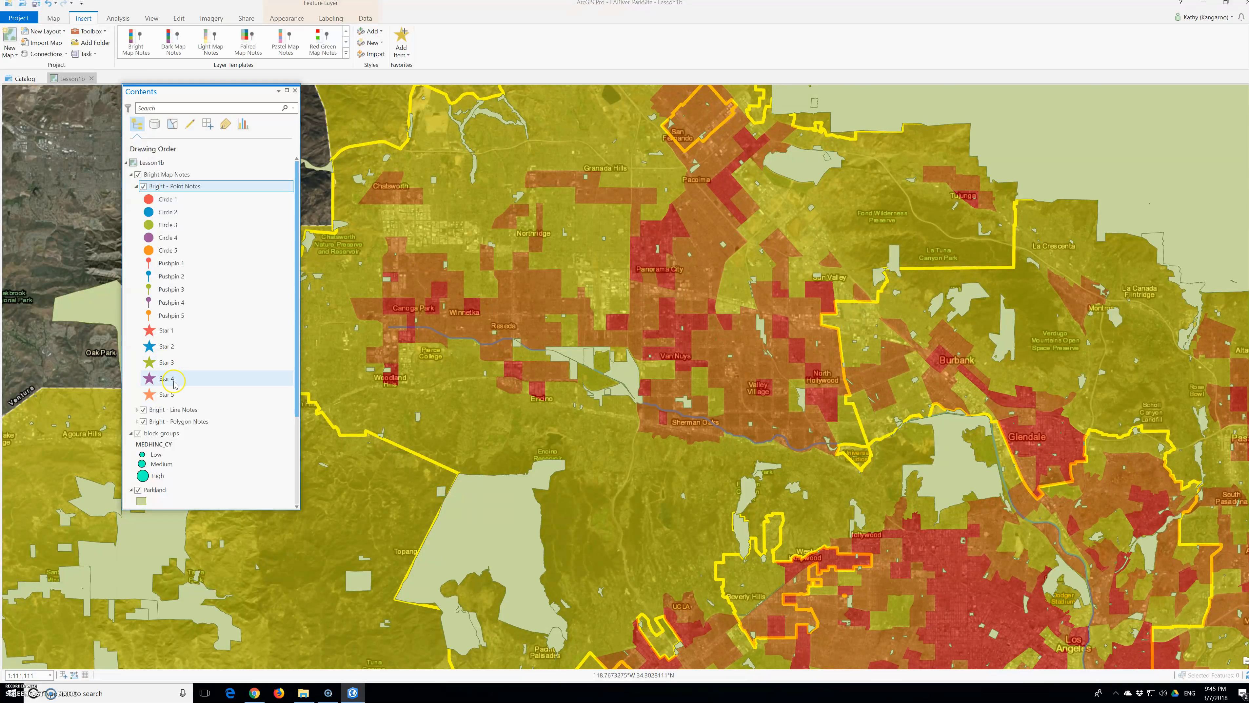
{"action": "scroll", "coordinate": [145, 399], "scroll_direction": "down", "scroll_amount": 1}
{"action": "left_click", "coordinate": [136, 386]}
{"action": "scroll", "coordinate": [149, 423], "scroll_direction": "down", "scroll_amount": 4}
{"action": "scroll", "coordinate": [150, 428], "scroll_direction": "down", "scroll_amount": 4}
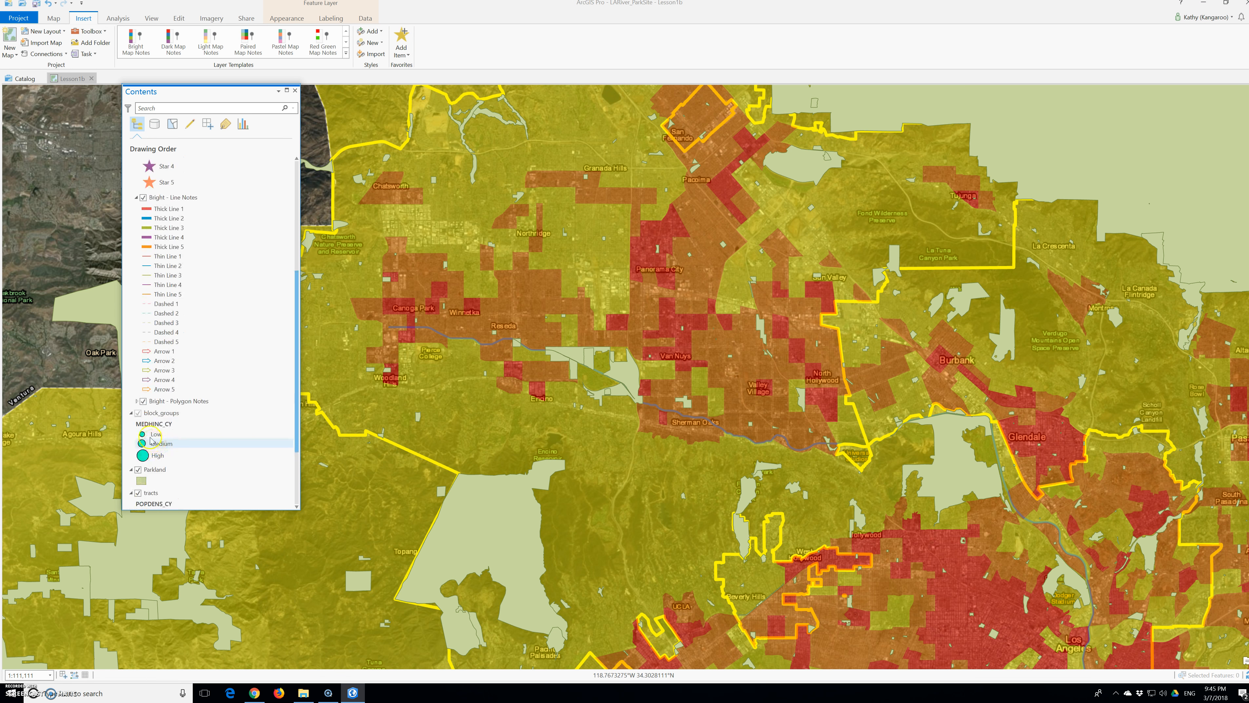
{"action": "left_click", "coordinate": [136, 401]}
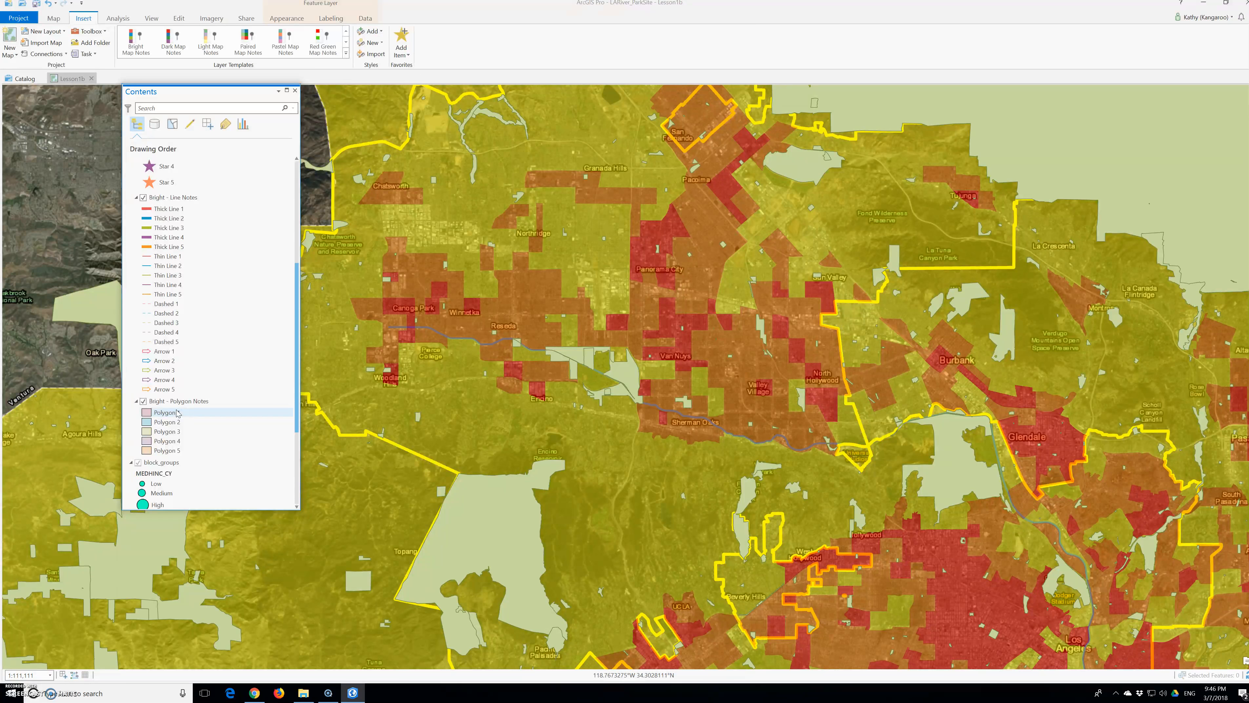
{"action": "left_click", "coordinate": [223, 202]}
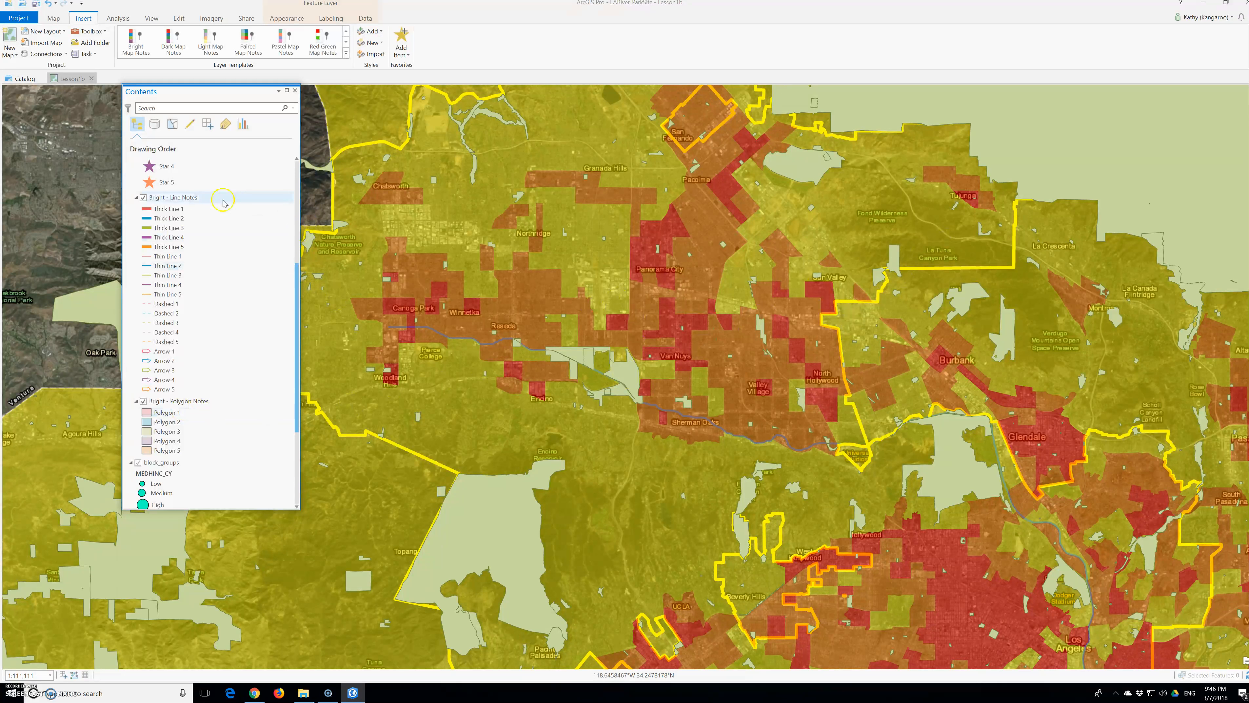
Step: Open the Catalog pane and expand the LARiver_ParkSite.gdb database to examine its feature classes
{"action": "left_click", "coordinate": [151, 18]}
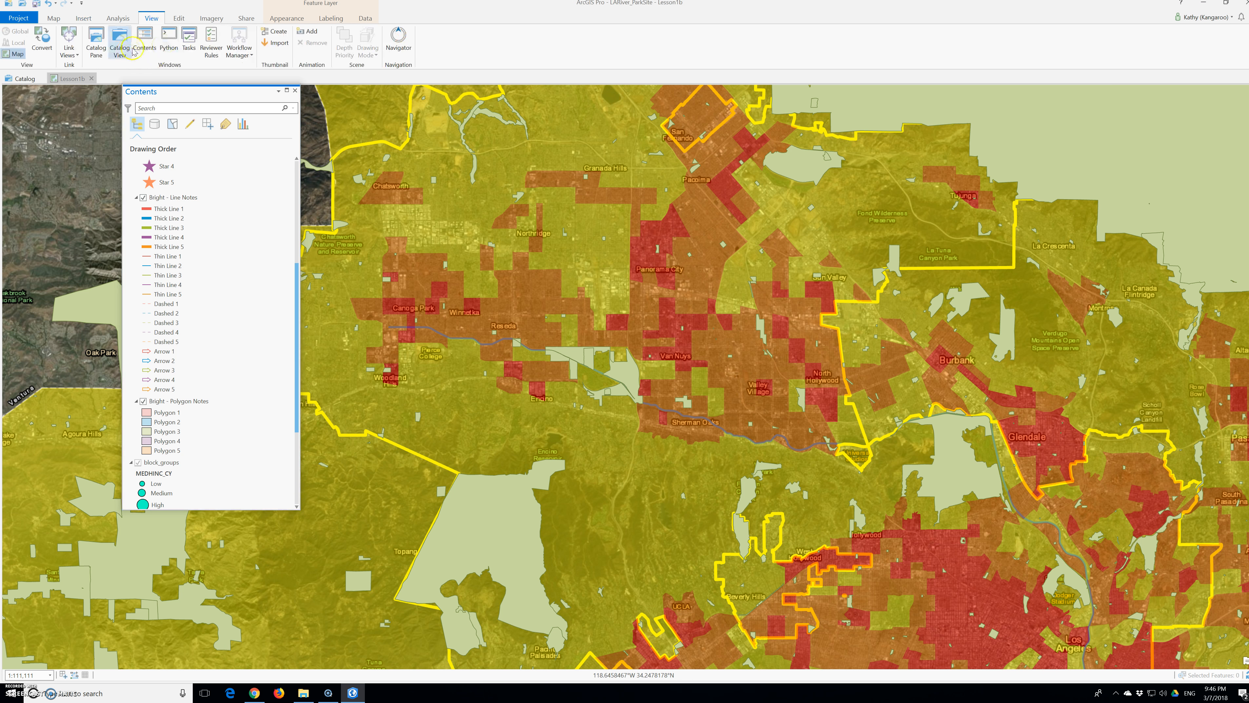
{"action": "left_click", "coordinate": [96, 42]}
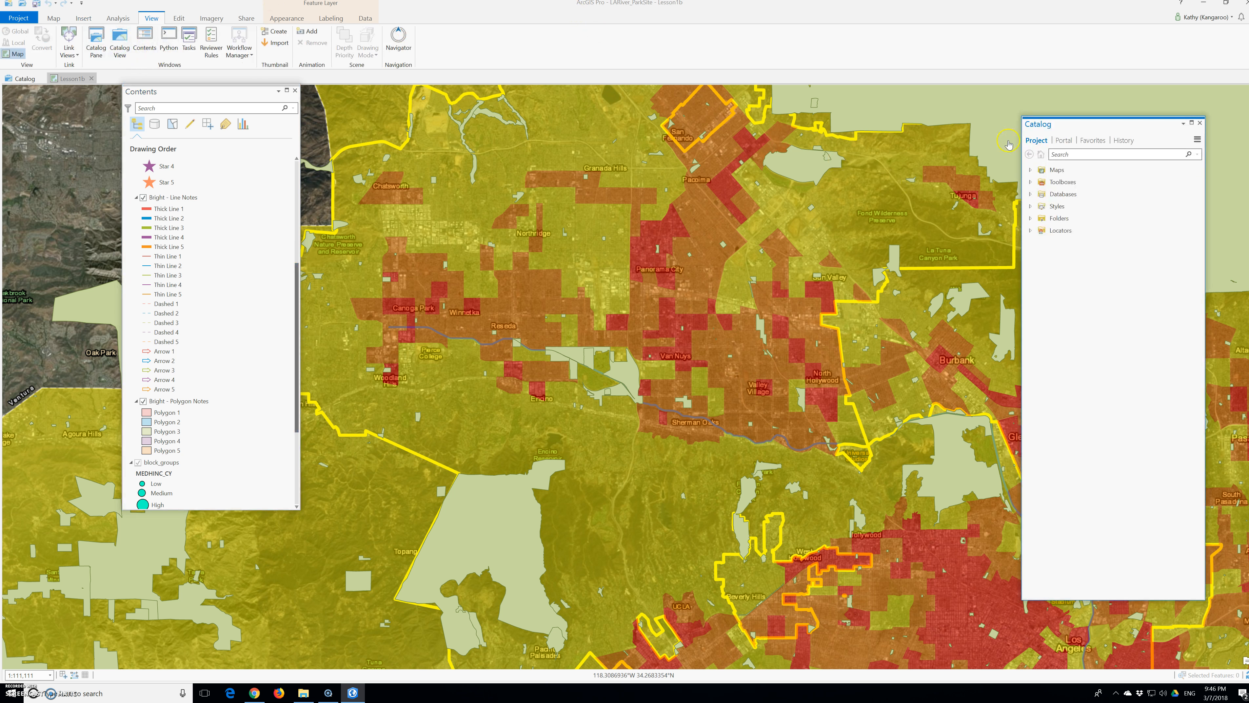
{"action": "left_click", "coordinate": [1036, 200]}
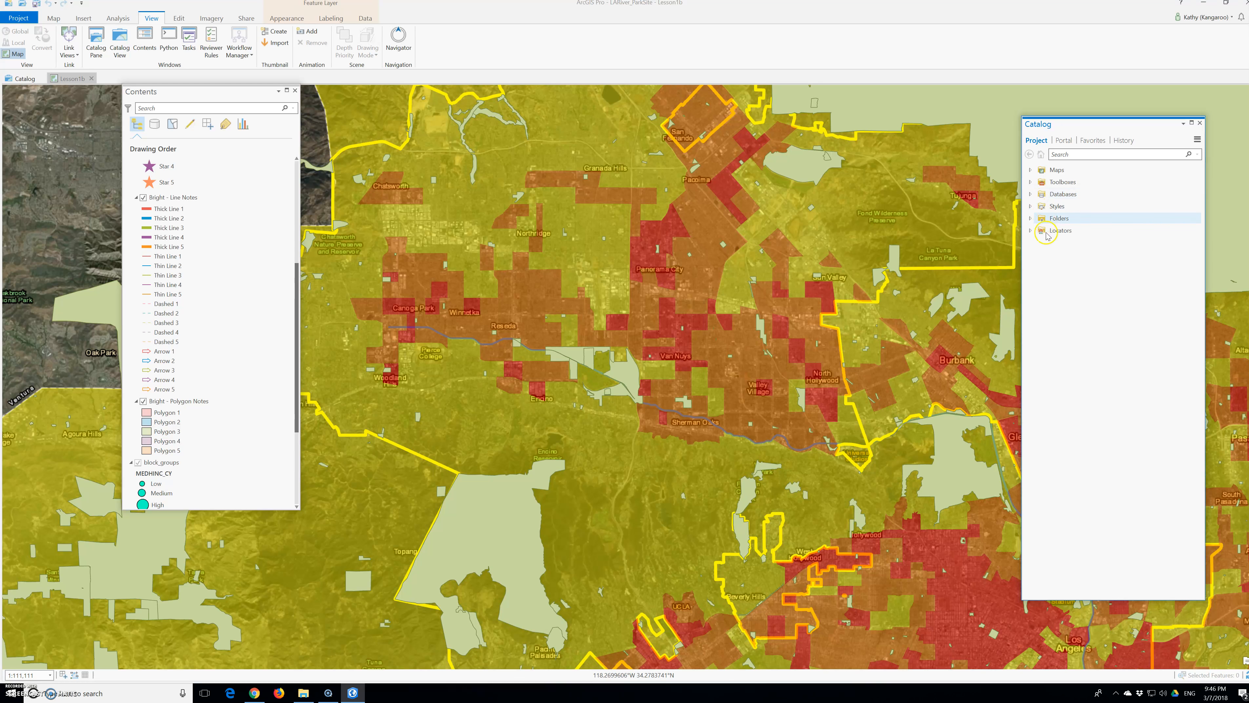
{"action": "left_click", "coordinate": [1036, 200]}
{"action": "left_click", "coordinate": [1033, 196]}
{"action": "left_click", "coordinate": [1045, 211]}
{"action": "left_click", "coordinate": [1037, 205]}
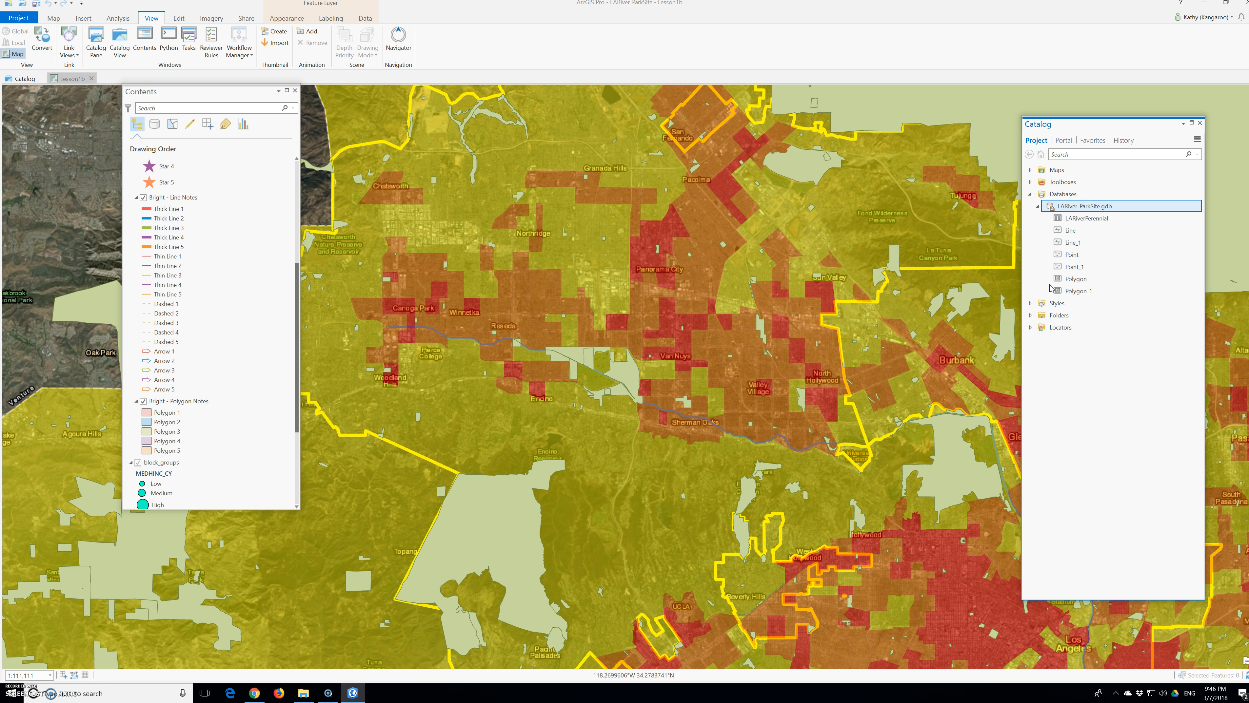
{"action": "left_click", "coordinate": [1070, 229]}
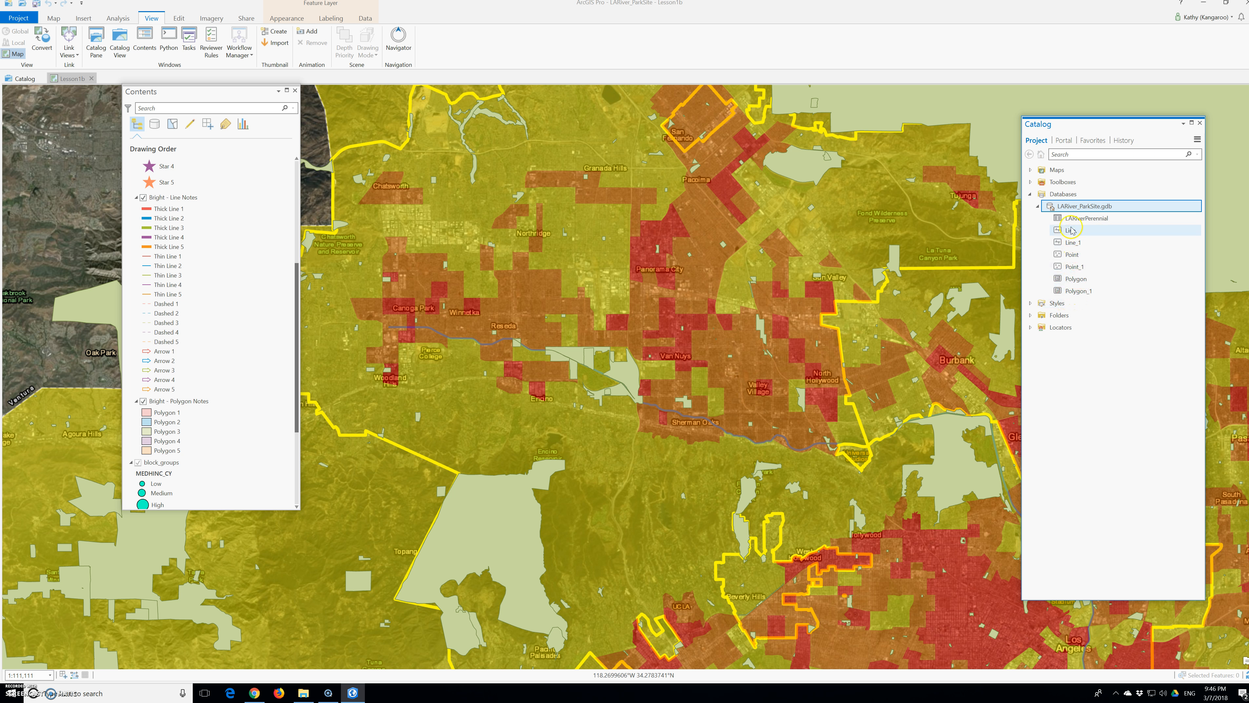
{"action": "left_click", "coordinate": [1069, 224]}
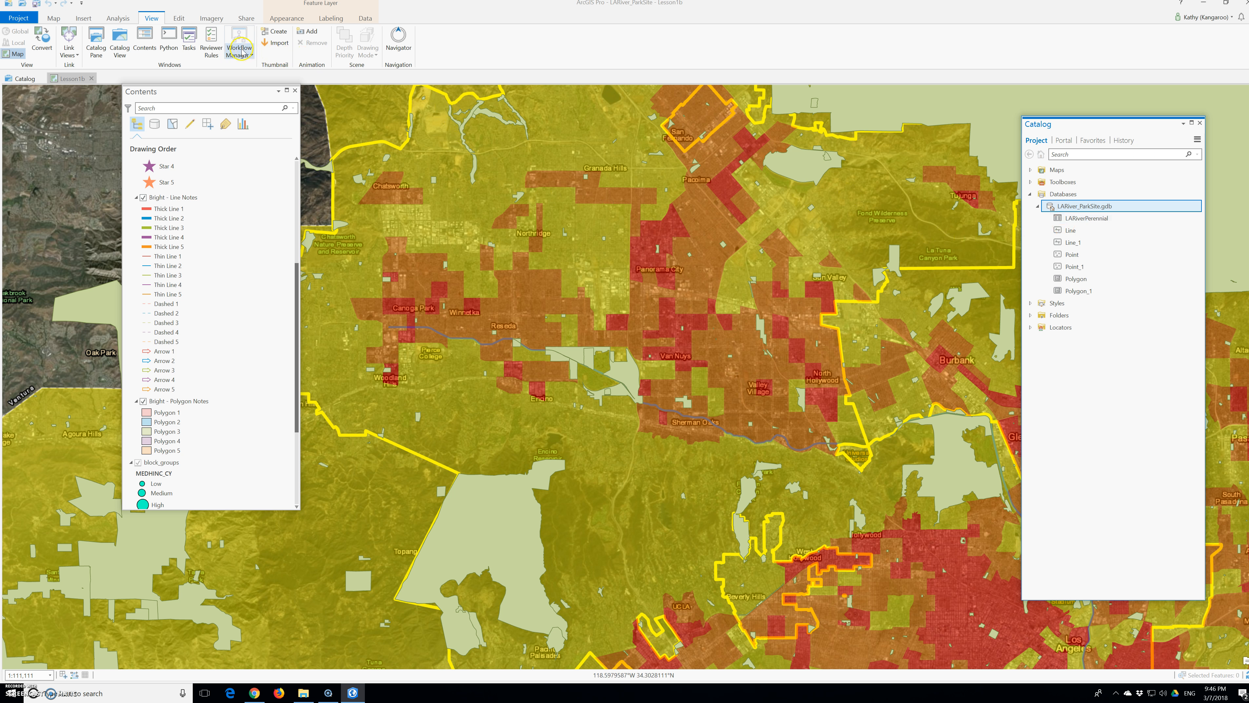
Step: Open the Create Features pane and place it beside the Catalog pane
{"action": "left_click", "coordinate": [180, 21]}
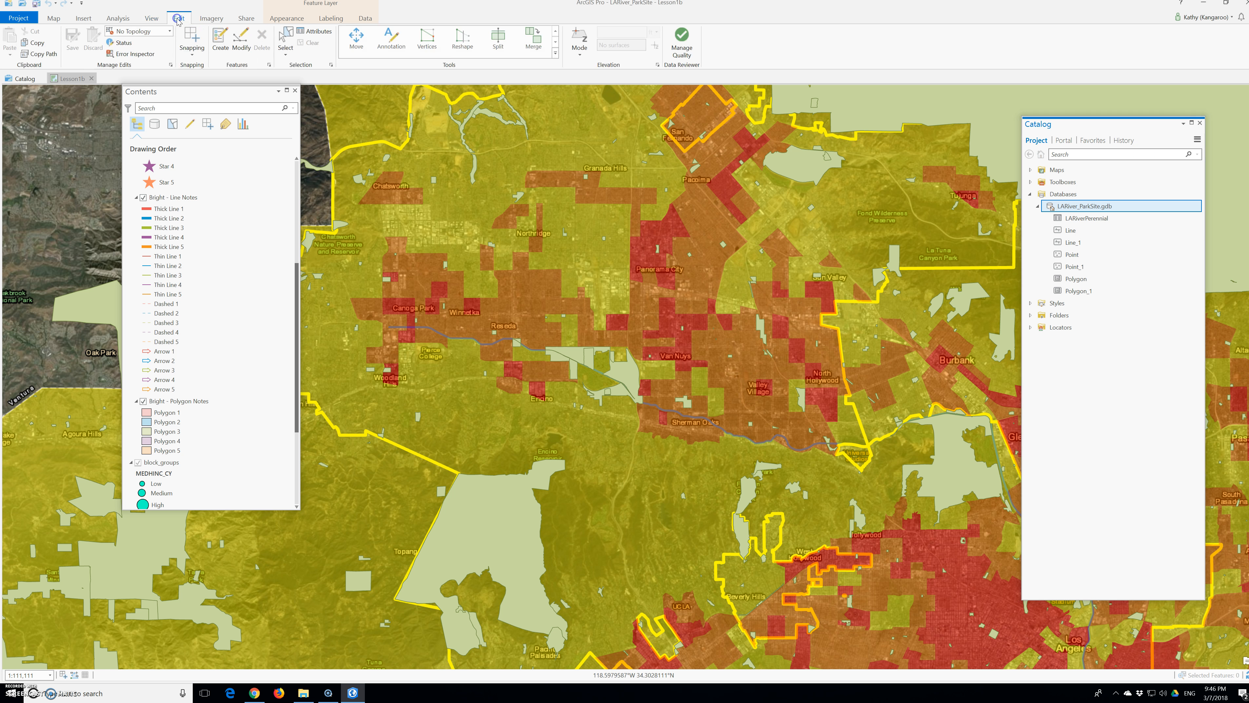
{"action": "left_click", "coordinate": [217, 48]}
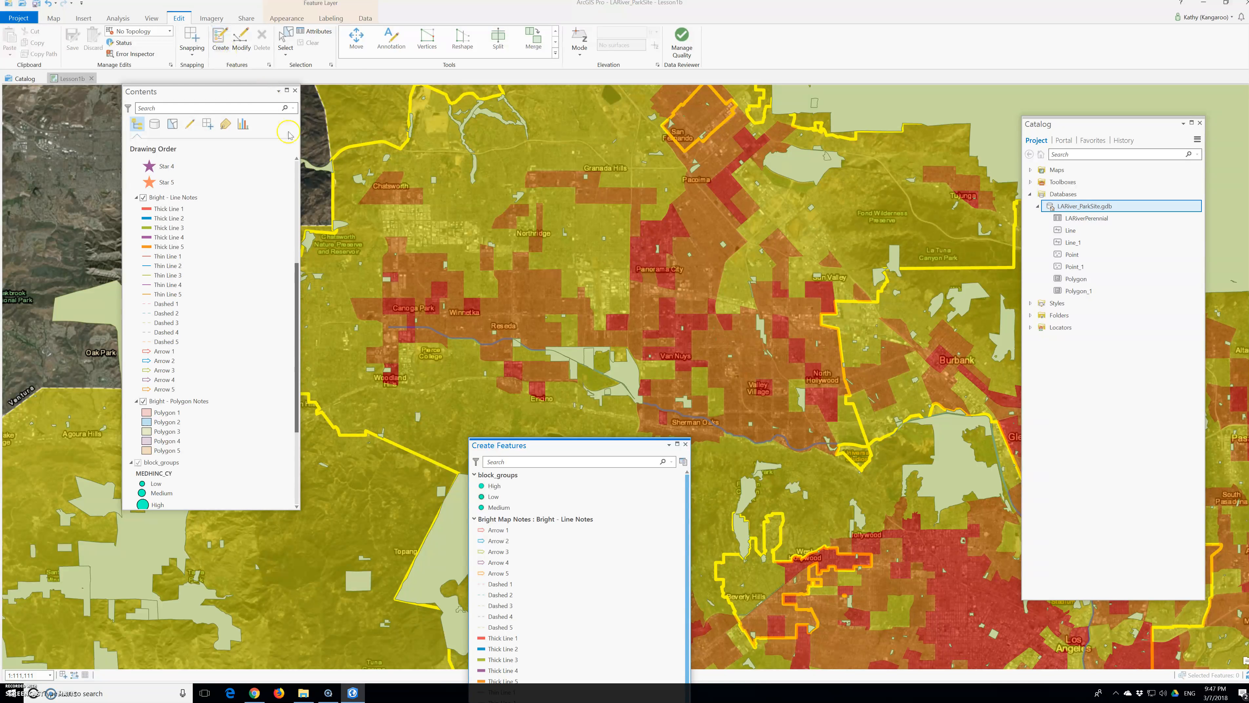
{"action": "left_click_drag", "start_coordinate": [537, 445], "coordinate": [817, 129]}
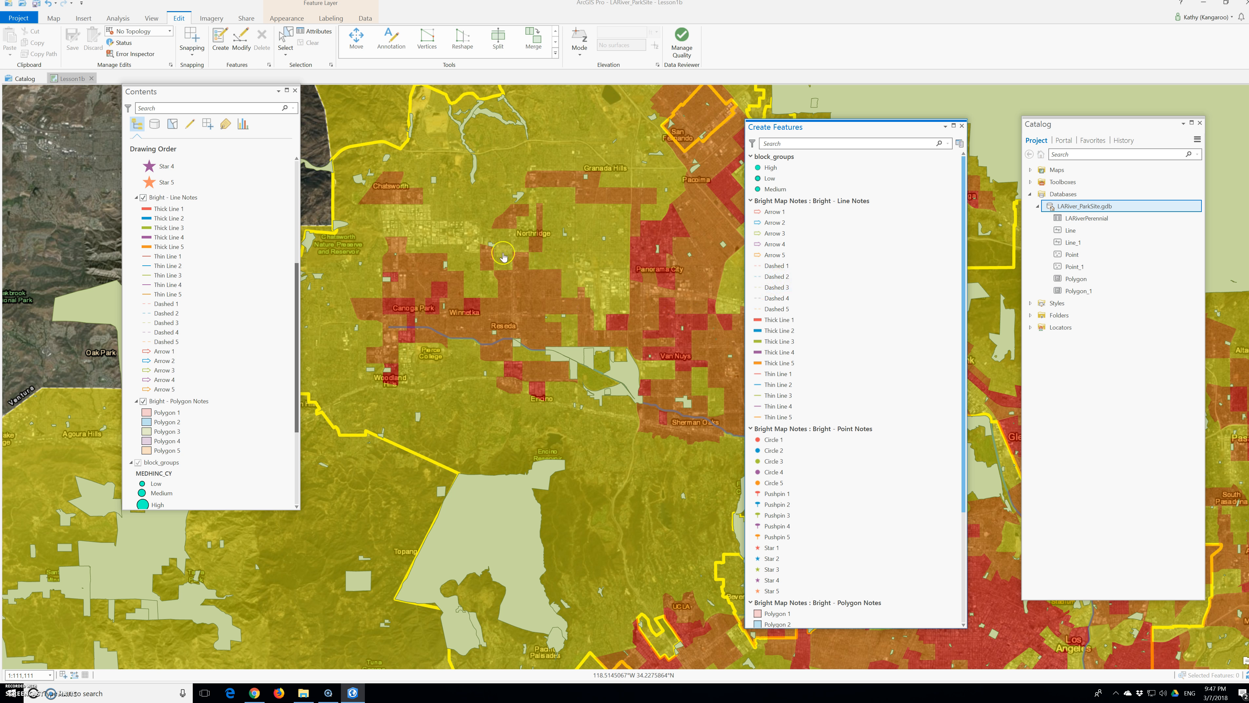
Step: List the layers by editing and make Los Angeles River, Los Angeles, tracts, Parkland and block_groups non-editable
{"action": "left_click", "coordinate": [190, 124]}
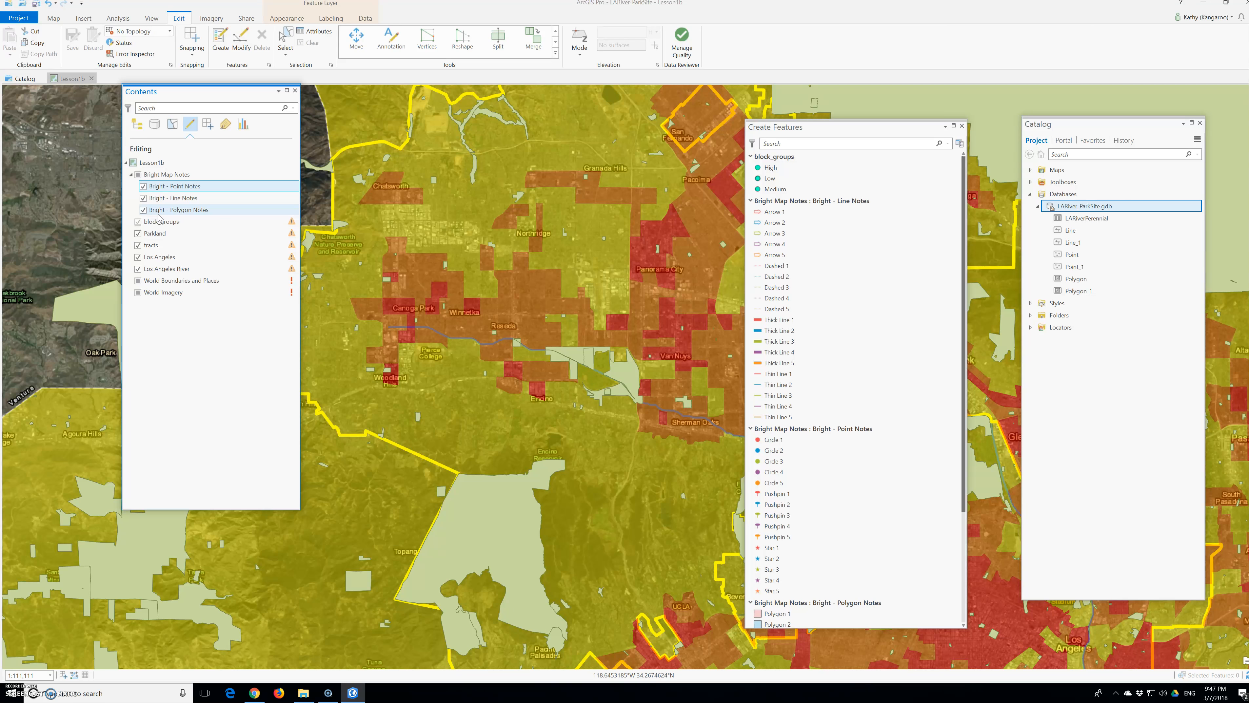
{"action": "left_click", "coordinate": [138, 269]}
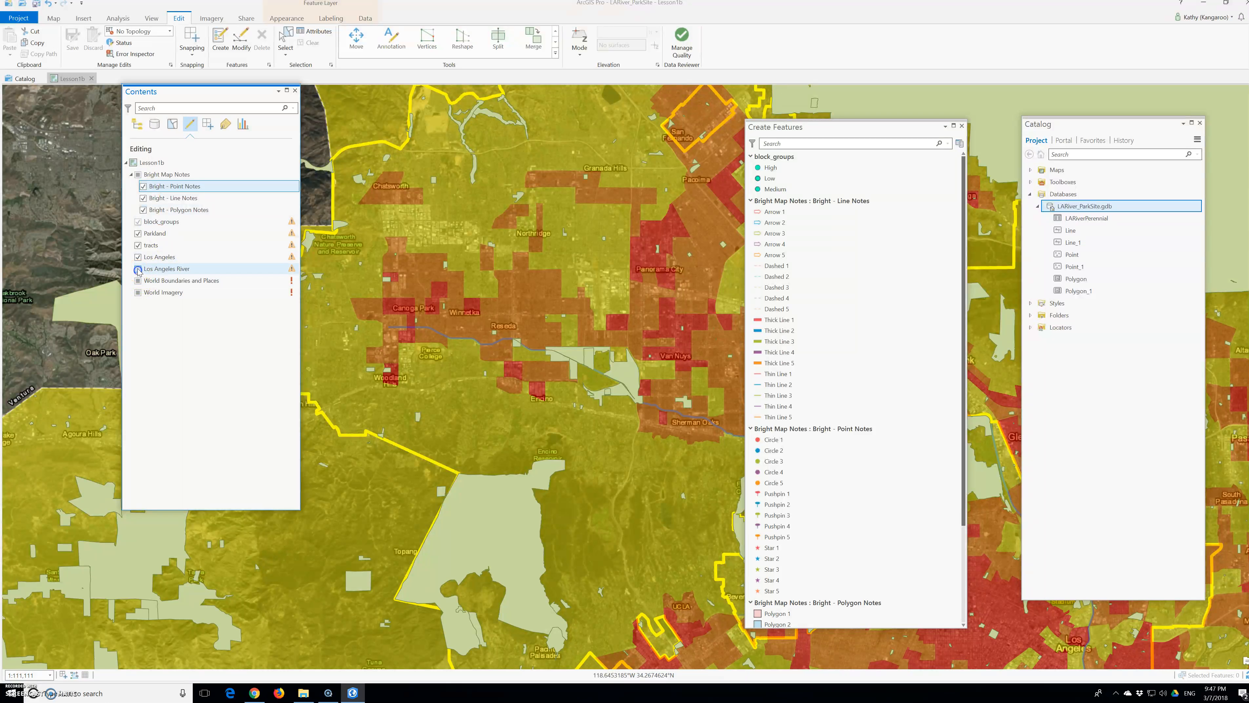
{"action": "left_click", "coordinate": [138, 257]}
{"action": "left_click", "coordinate": [138, 245]}
{"action": "left_click", "coordinate": [138, 233]}
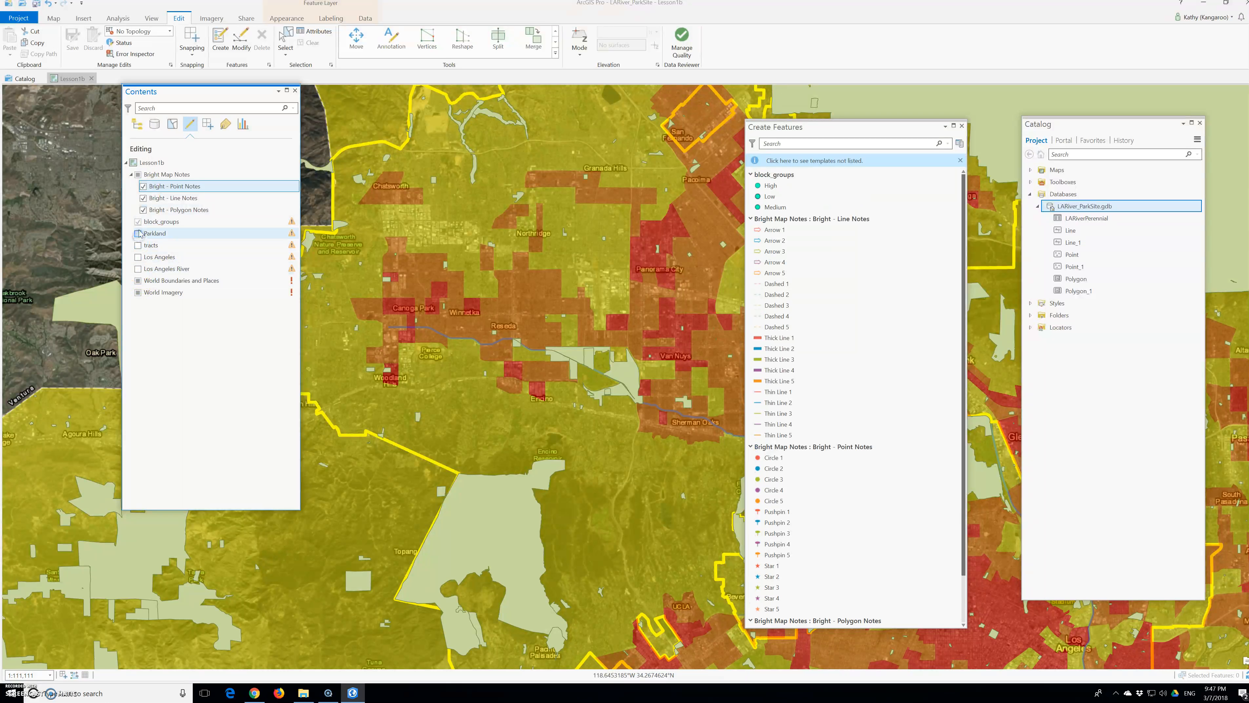
{"action": "left_click", "coordinate": [138, 222]}
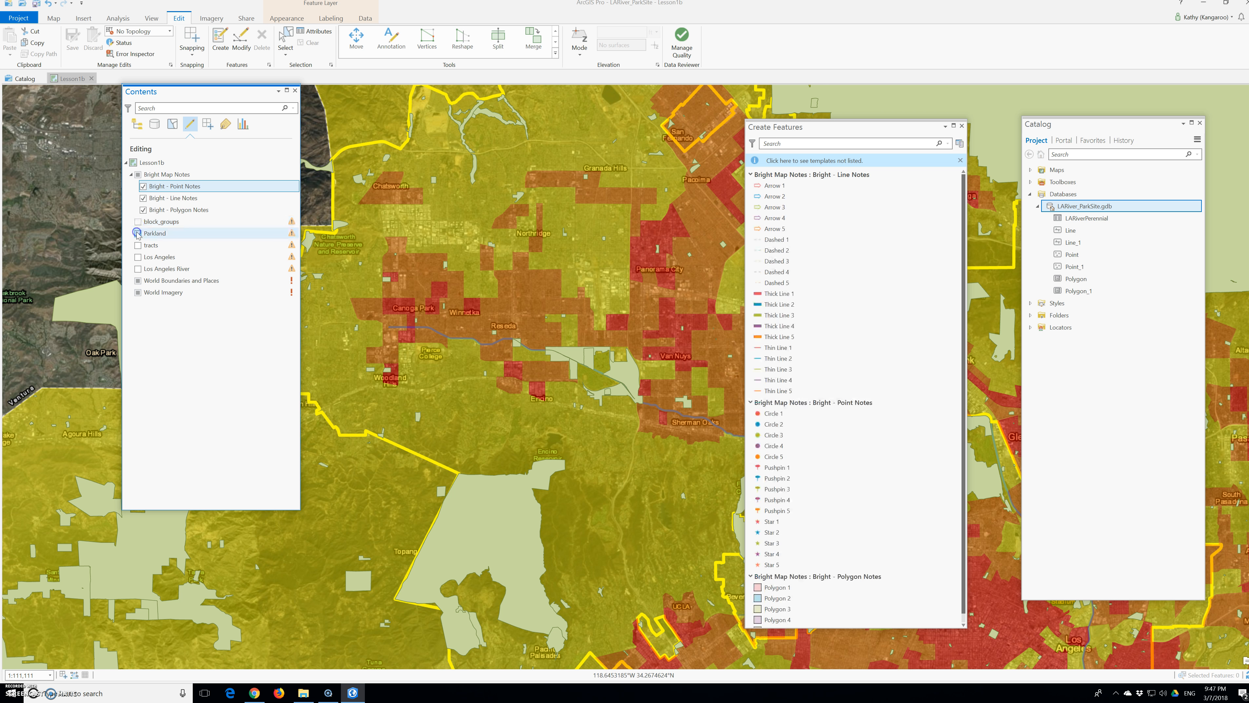
Step: Look through the Bright Map Notes feature templates, collapsing the line, point and polygon template groups along the way
{"action": "left_click", "coordinate": [171, 190]}
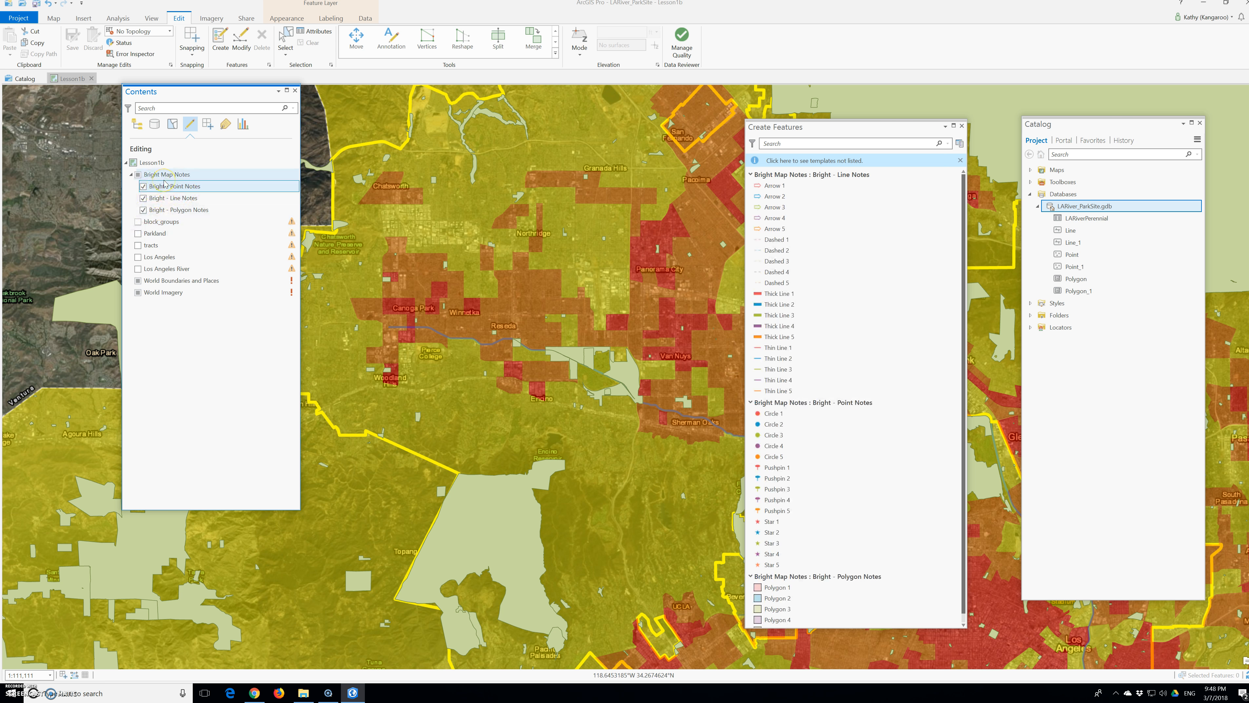
{"action": "left_click", "coordinate": [163, 190]}
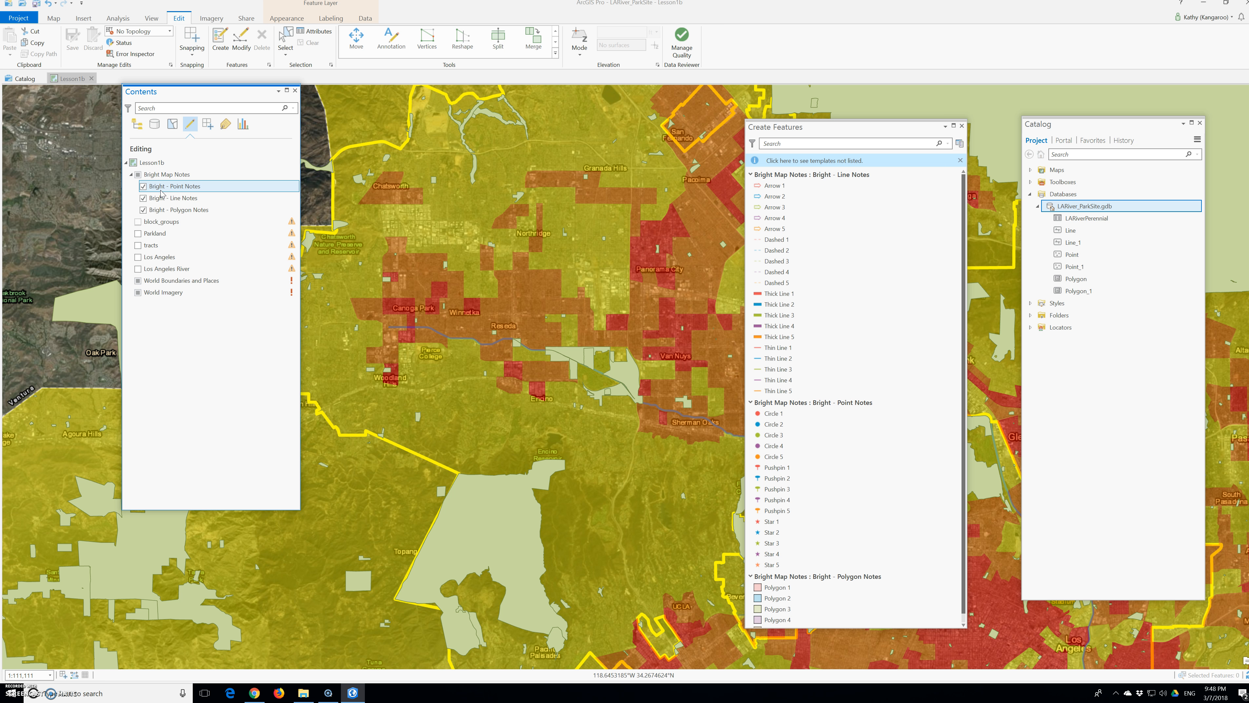
{"action": "left_click", "coordinate": [162, 196]}
{"action": "scroll", "coordinate": [757, 479], "scroll_direction": "down", "scroll_amount": 1}
{"action": "left_click", "coordinate": [757, 479]}
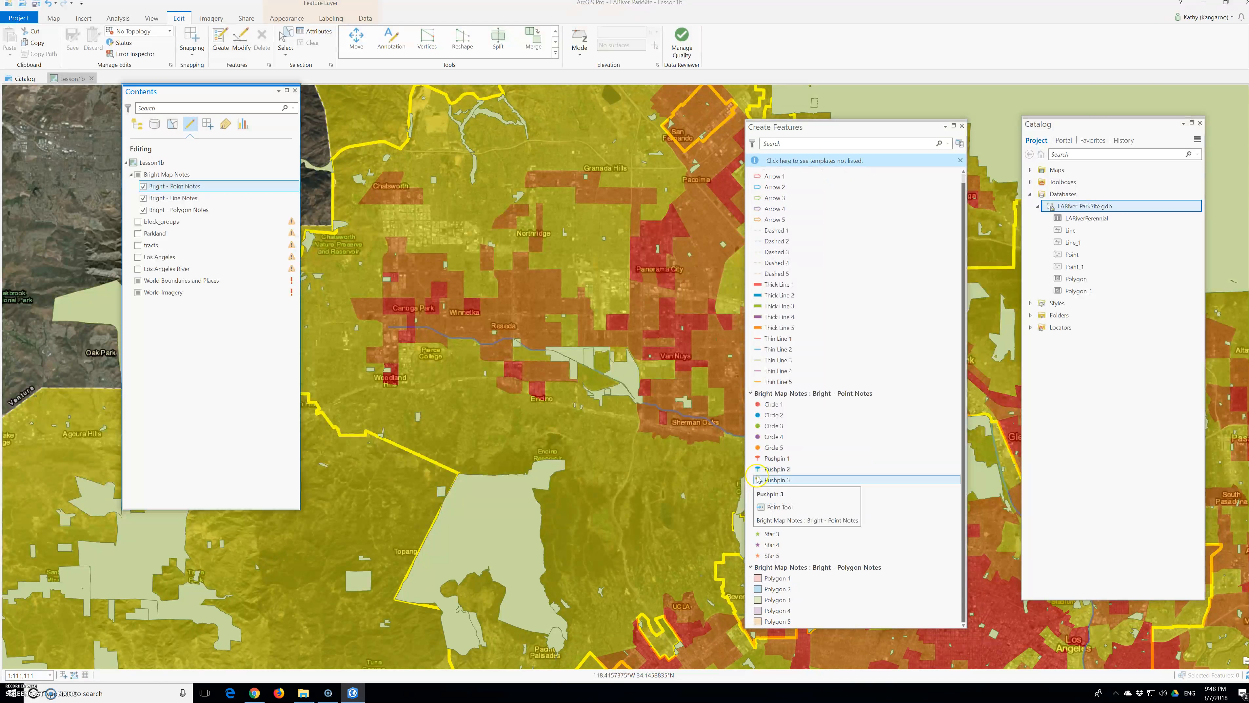
{"action": "scroll", "coordinate": [756, 443], "scroll_direction": "up", "scroll_amount": 1}
{"action": "left_click", "coordinate": [751, 245]}
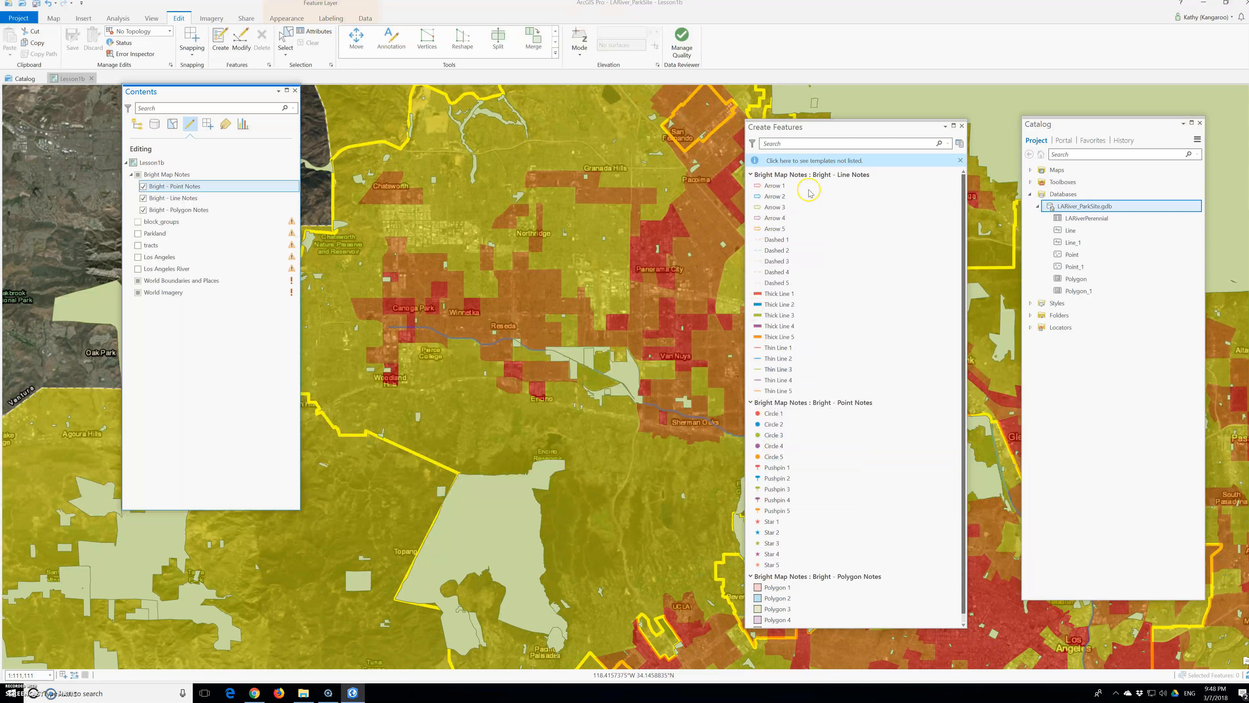
{"action": "left_click", "coordinate": [751, 175]}
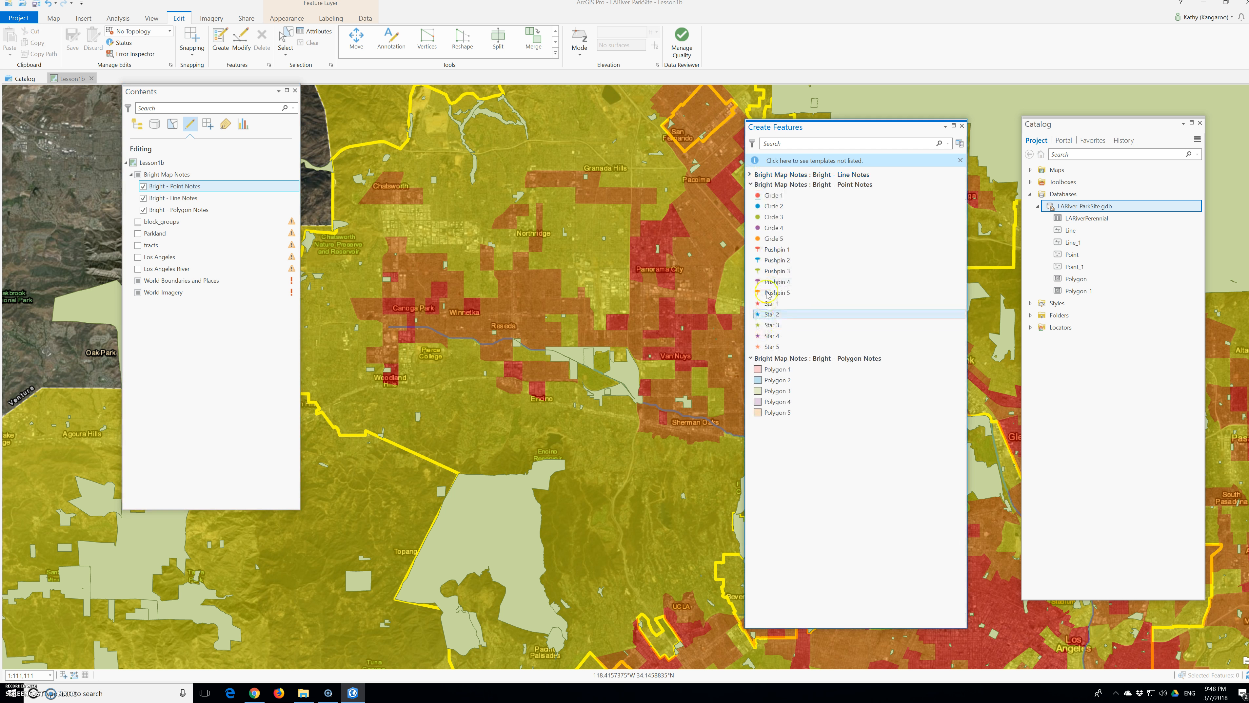
{"action": "left_click", "coordinate": [751, 185]}
{"action": "left_click", "coordinate": [751, 194]}
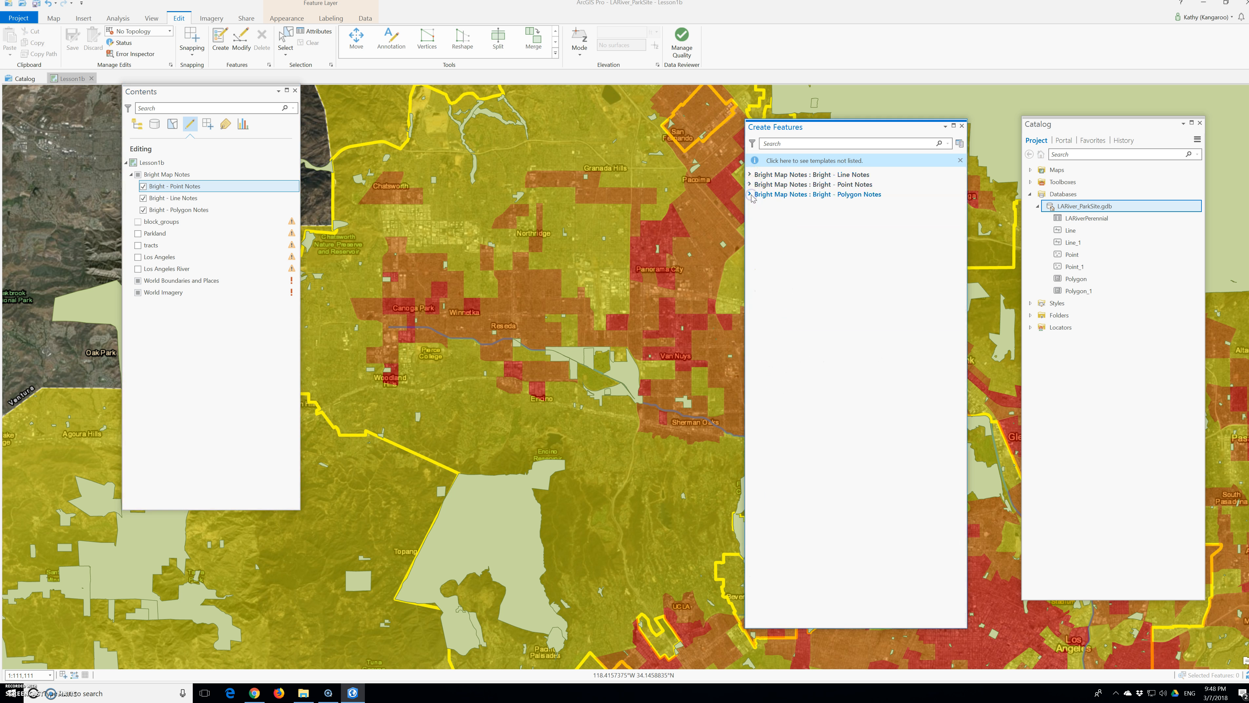
{"action": "left_click", "coordinate": [195, 175]}
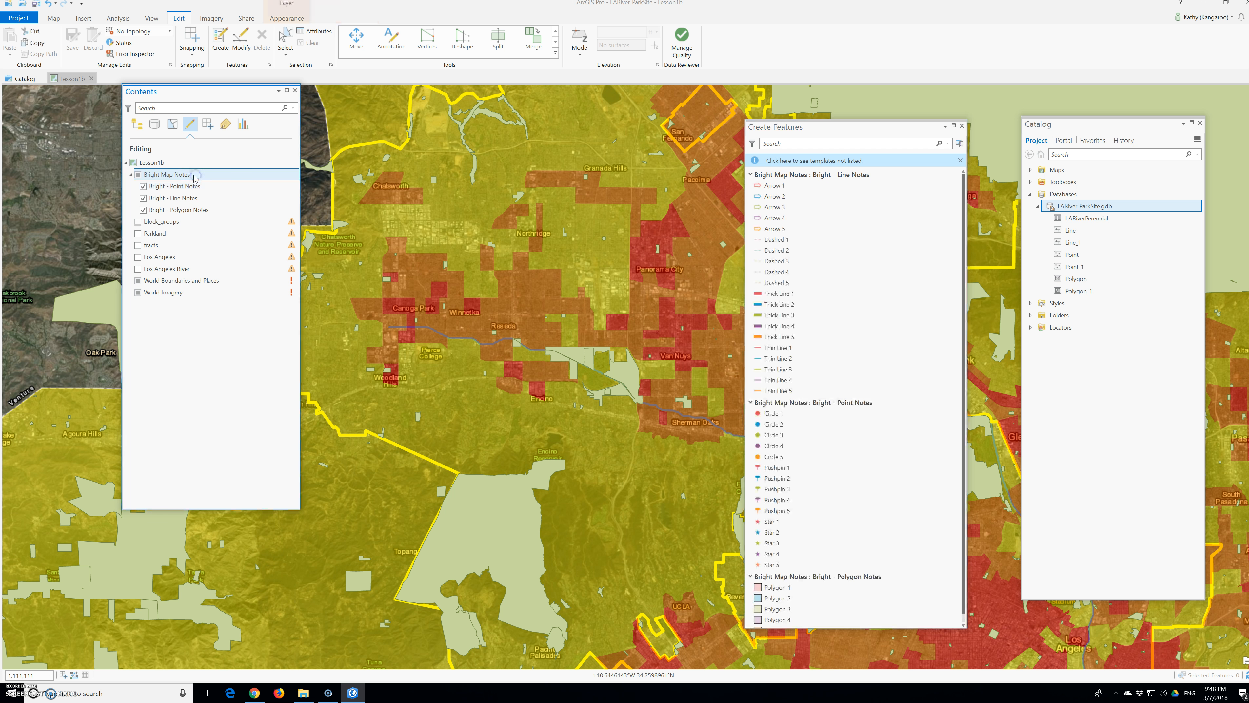
{"action": "left_click", "coordinate": [808, 263]}
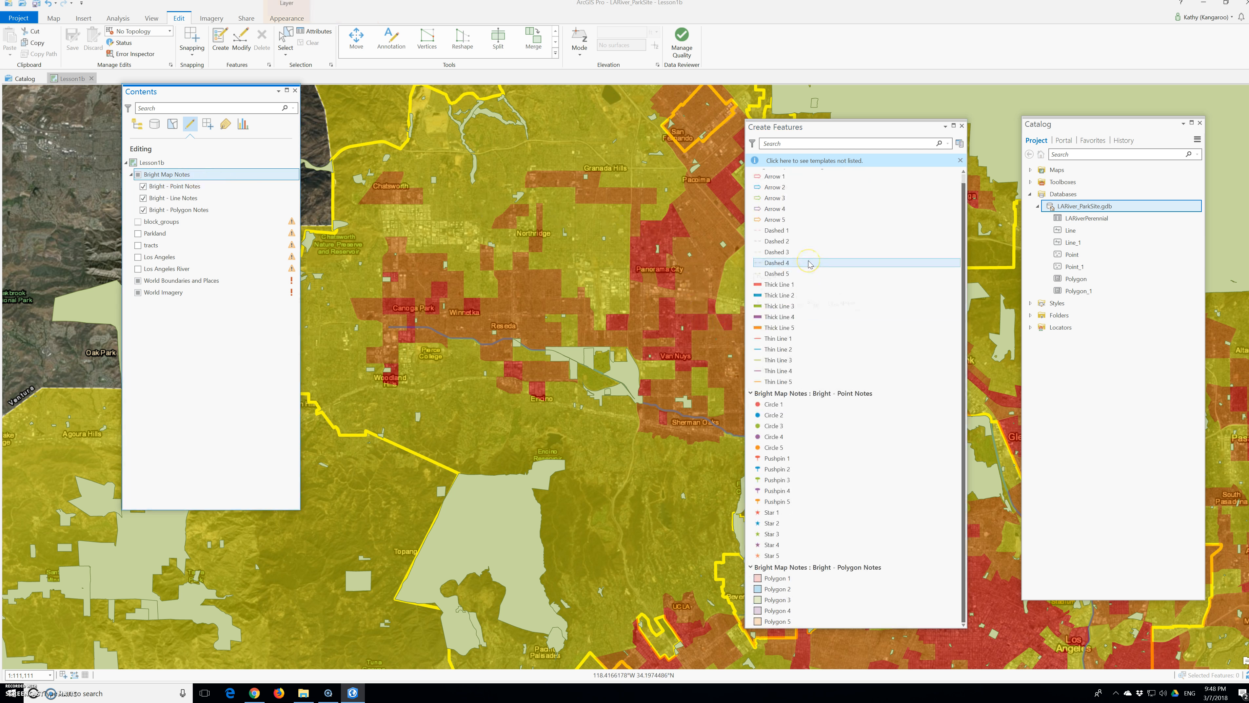
Step: Make the Los Angeles layer editable to check its feature template, and turn its editing off again
{"action": "left_click", "coordinate": [138, 257]}
{"action": "scroll", "coordinate": [763, 343], "scroll_direction": "down", "scroll_amount": 1}
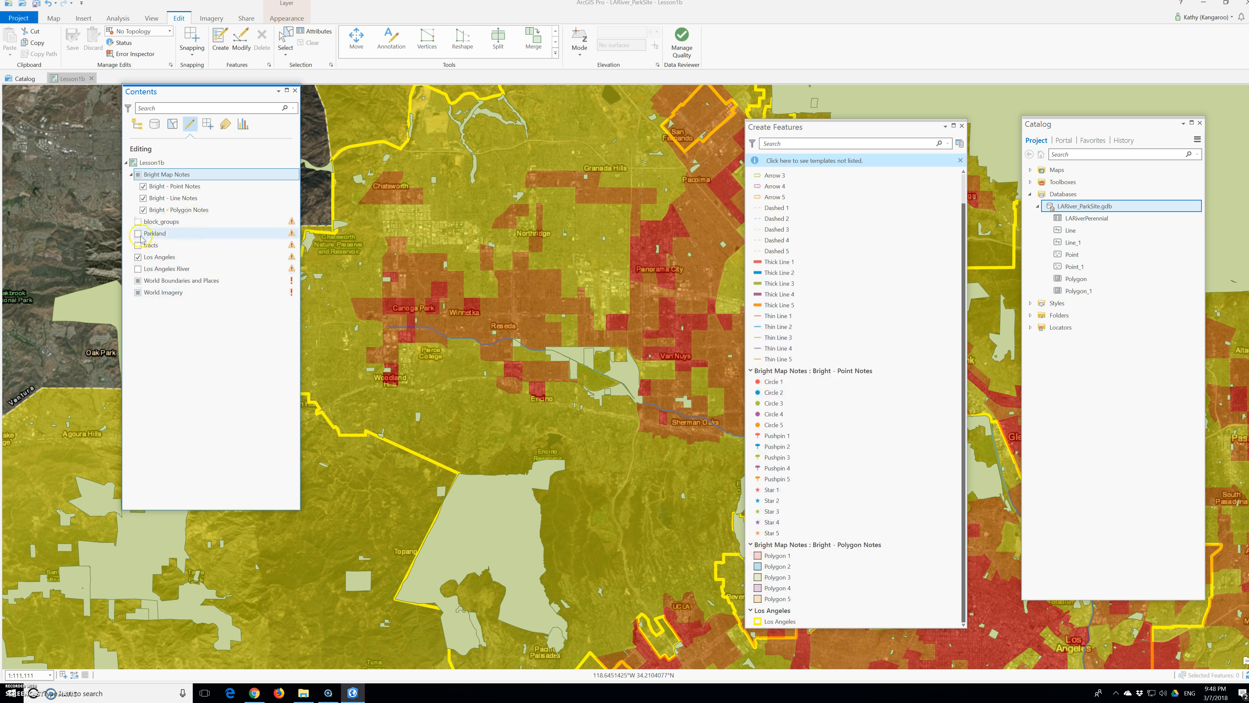
{"action": "left_click", "coordinate": [138, 257]}
{"action": "scroll", "coordinate": [806, 397], "scroll_direction": "down", "scroll_amount": 1}
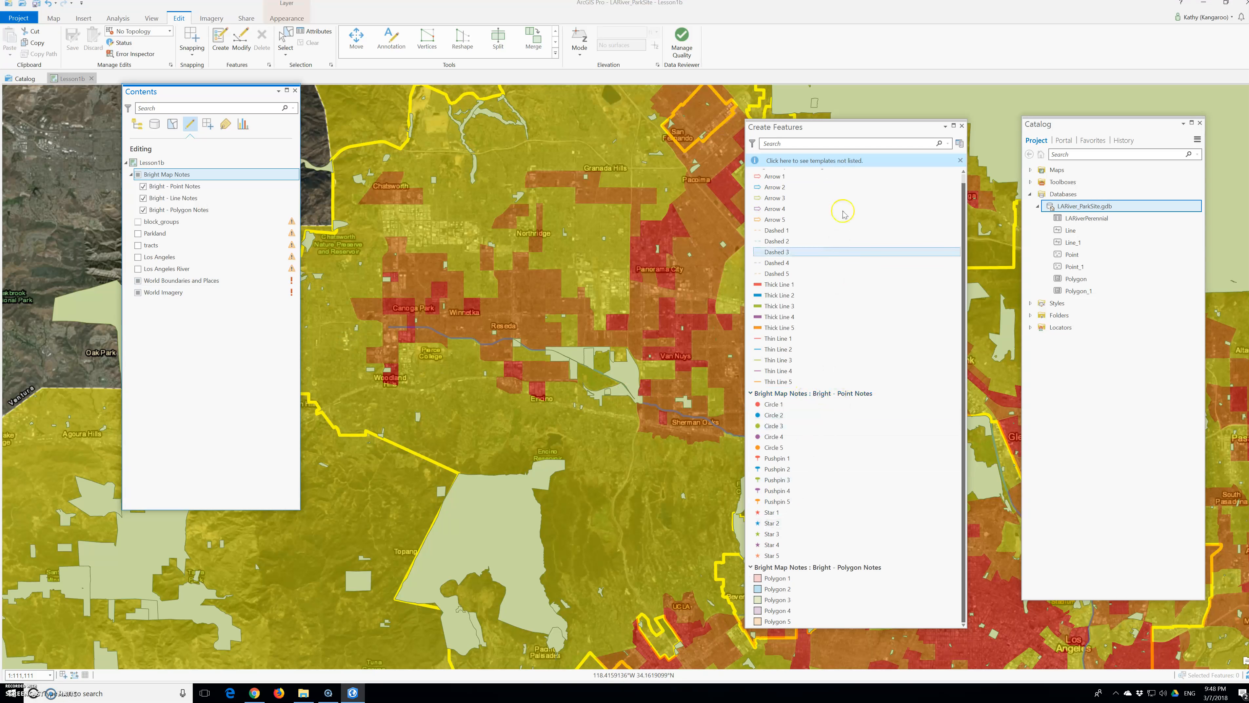
Step: Enlarge the Create Features pane to fit all templates and list the Contents layers by drawing order again
{"action": "left_click_drag", "start_coordinate": [837, 117], "coordinate": [837, 73]}
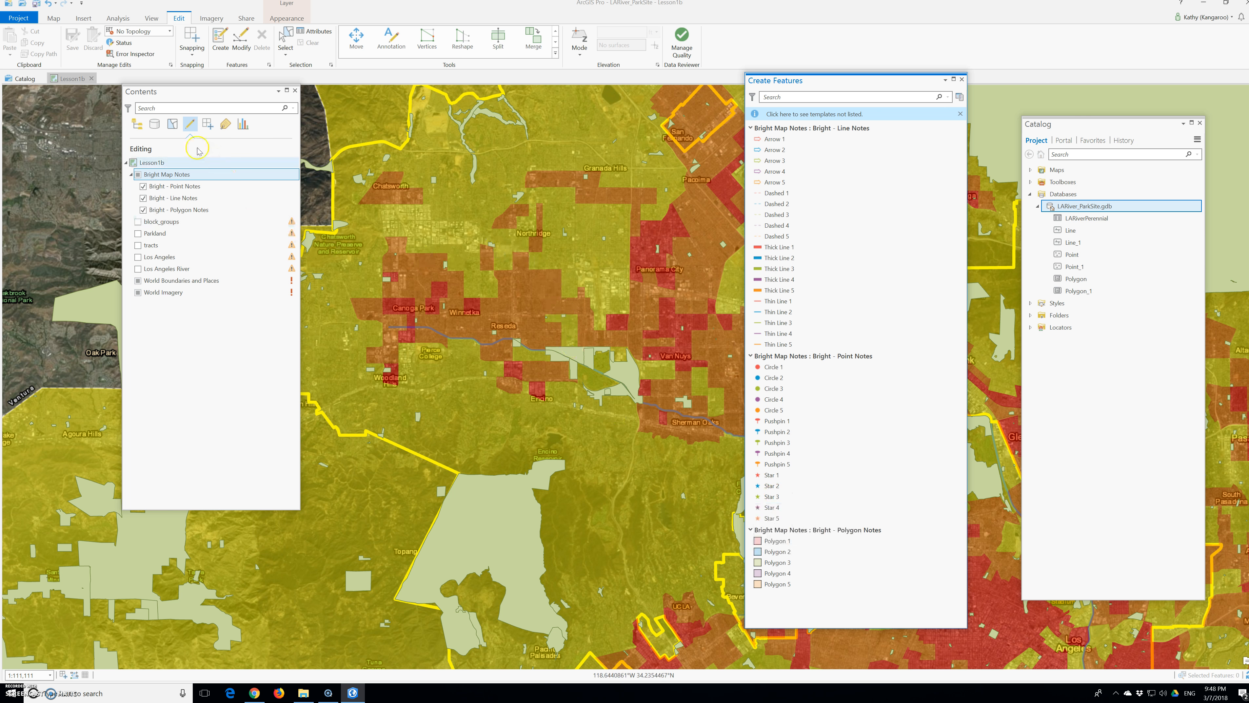
{"action": "left_click", "coordinate": [137, 126]}
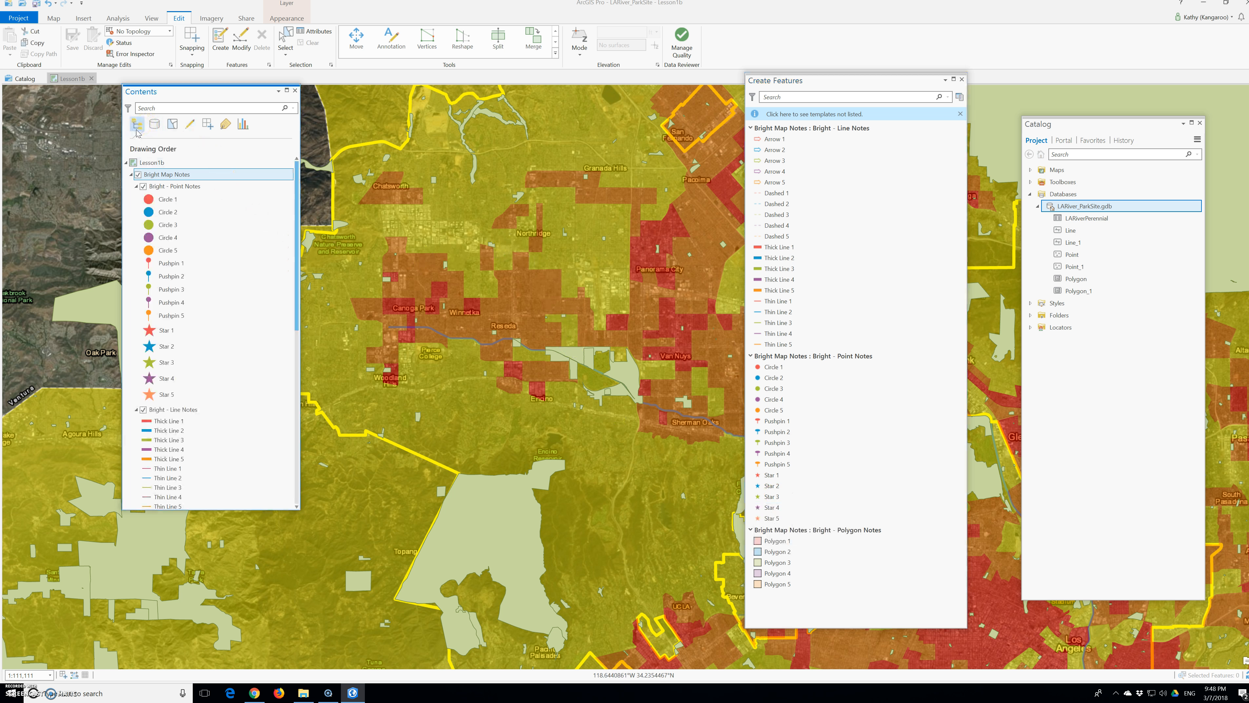
{"action": "scroll", "coordinate": [236, 256], "scroll_direction": "down", "scroll_amount": 10}
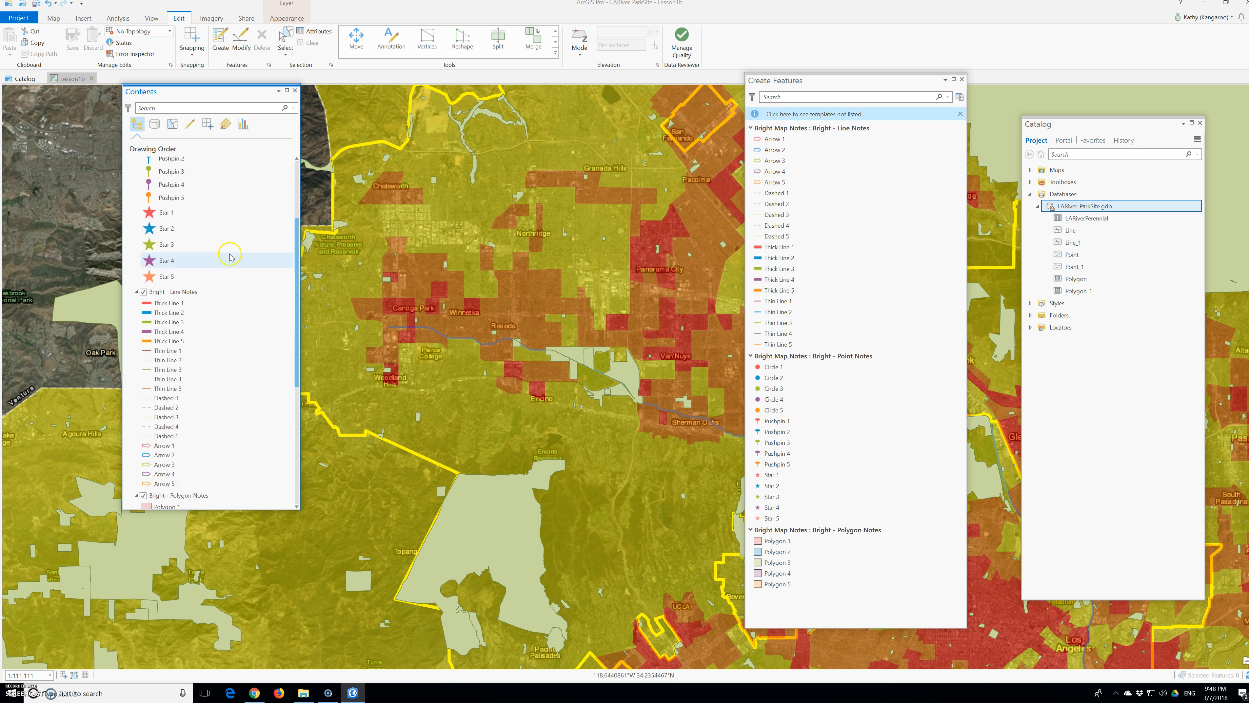
{"action": "scroll", "coordinate": [235, 255], "scroll_direction": "down", "scroll_amount": 2}
{"action": "left_click", "coordinate": [221, 394]}
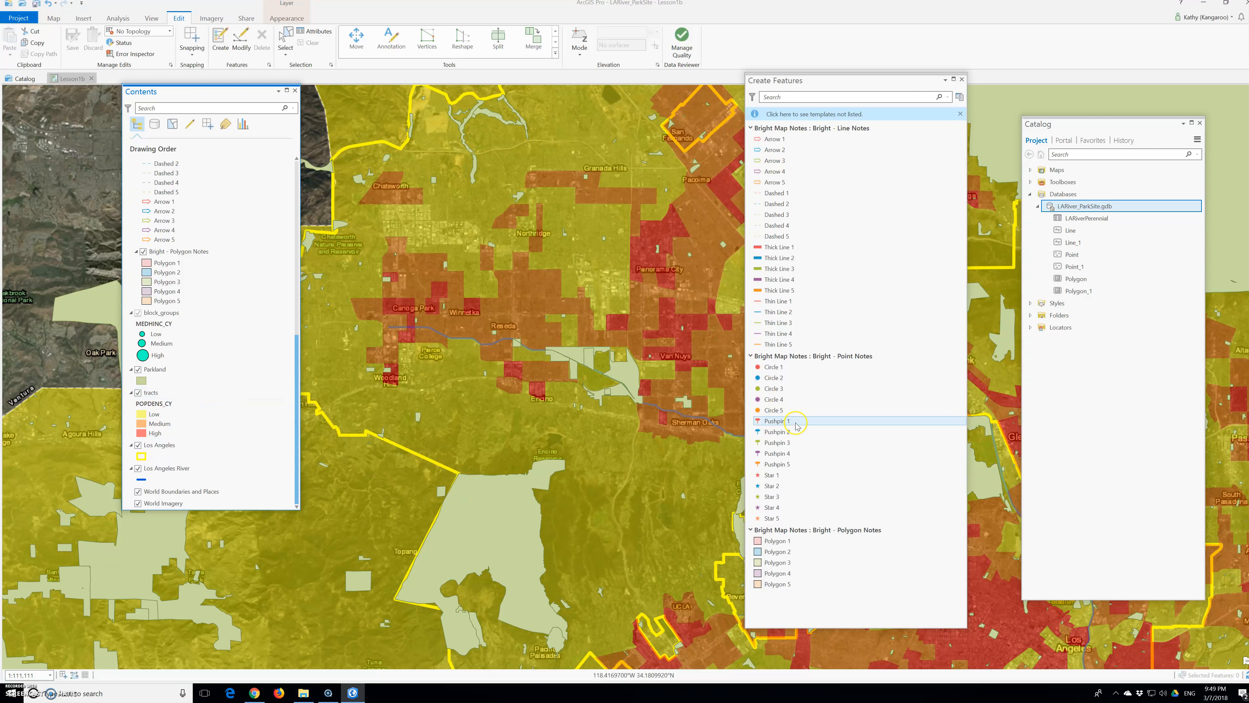
Step: Place six Star 4 point notes across the San Fernando Valley, between Chatsworth, Northridge, Reseda and south of Encino
{"action": "left_click", "coordinate": [771, 509]}
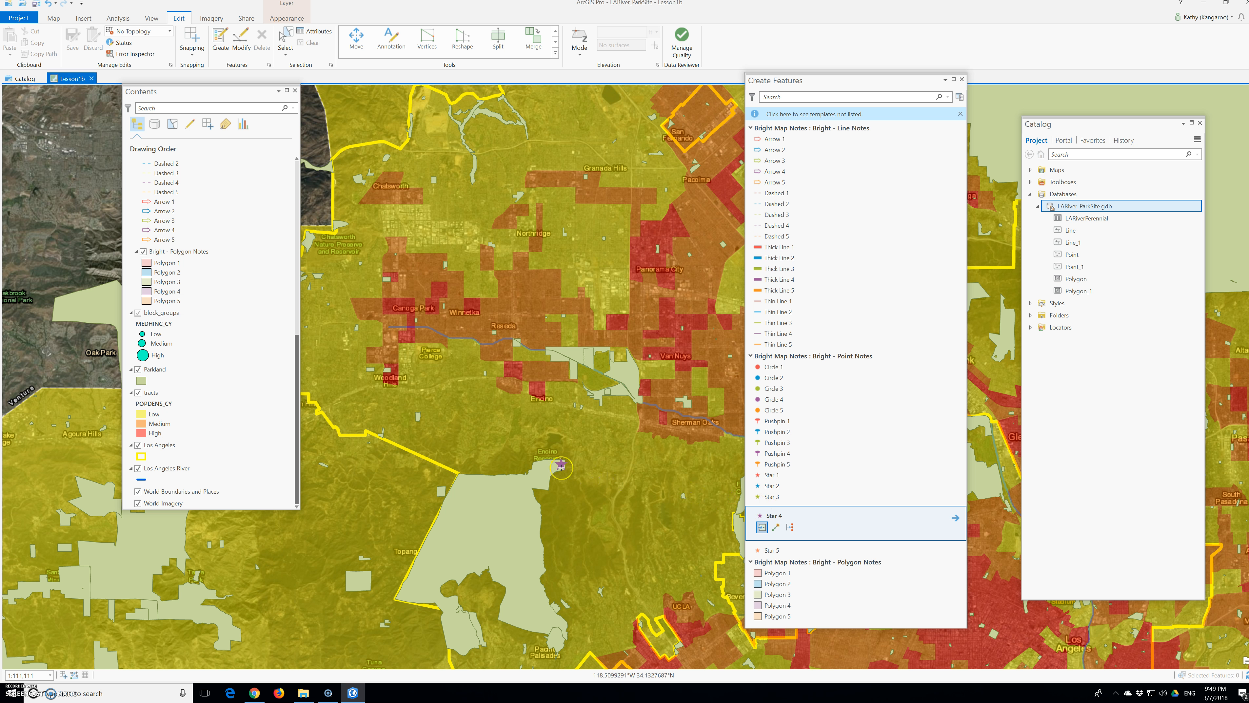
{"action": "left_click", "coordinate": [480, 441]}
{"action": "left_click", "coordinate": [602, 249]}
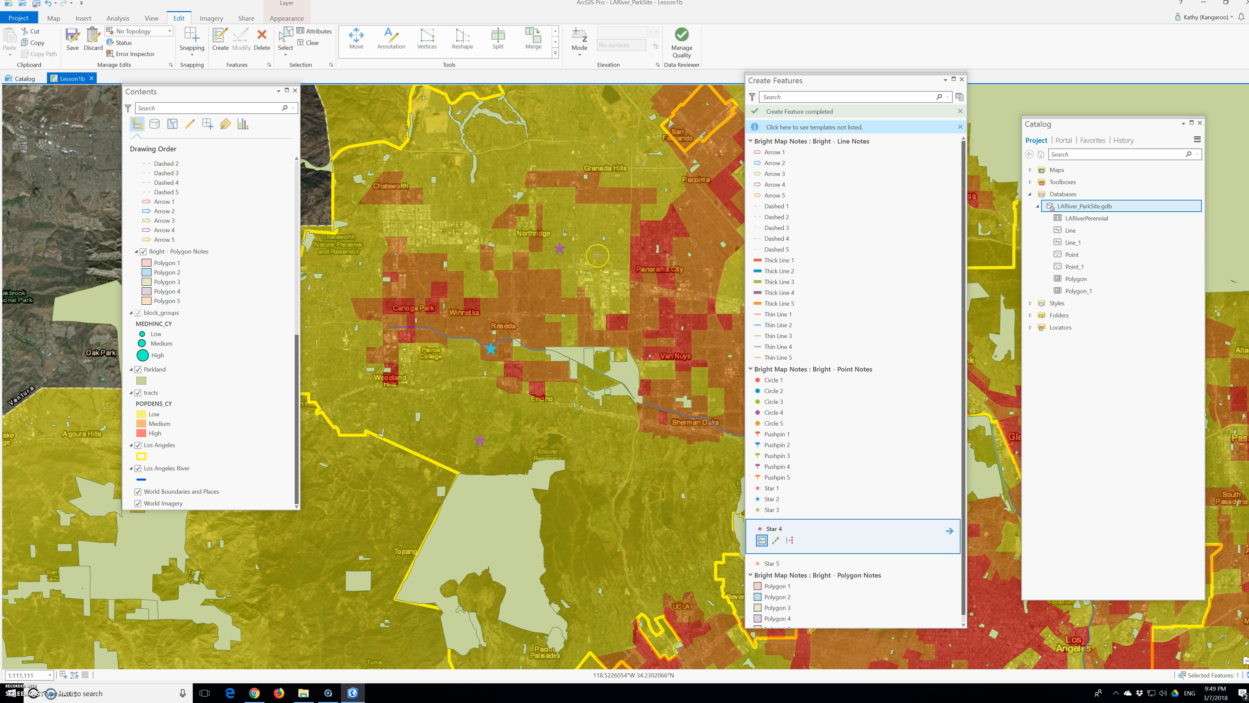
{"action": "left_click", "coordinate": [494, 179]}
{"action": "left_click", "coordinate": [418, 172]}
{"action": "left_click", "coordinate": [401, 172]}
{"action": "left_click", "coordinate": [398, 215]}
{"action": "left_click", "coordinate": [350, 159]}
Step: Check the pop-up and context options of the star note north of Chatsworth, and close its pop-up
{"action": "left_click", "coordinate": [261, 41]}
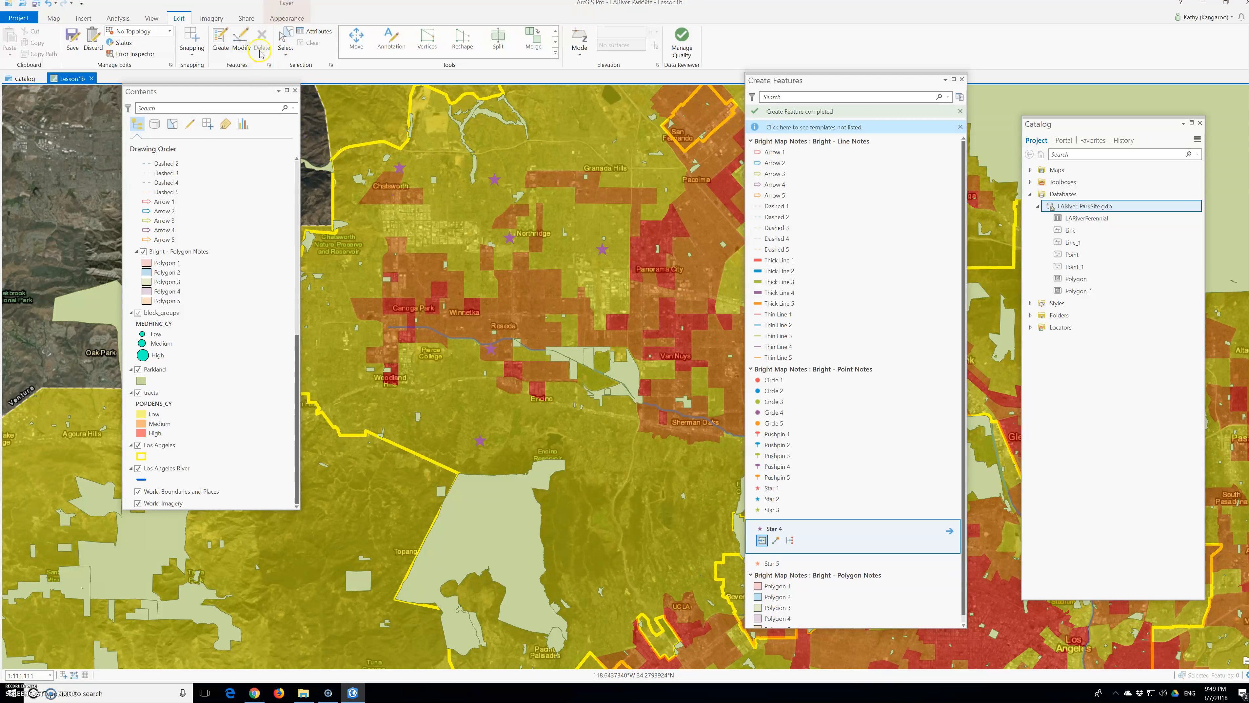
{"action": "left_click", "coordinate": [398, 172]}
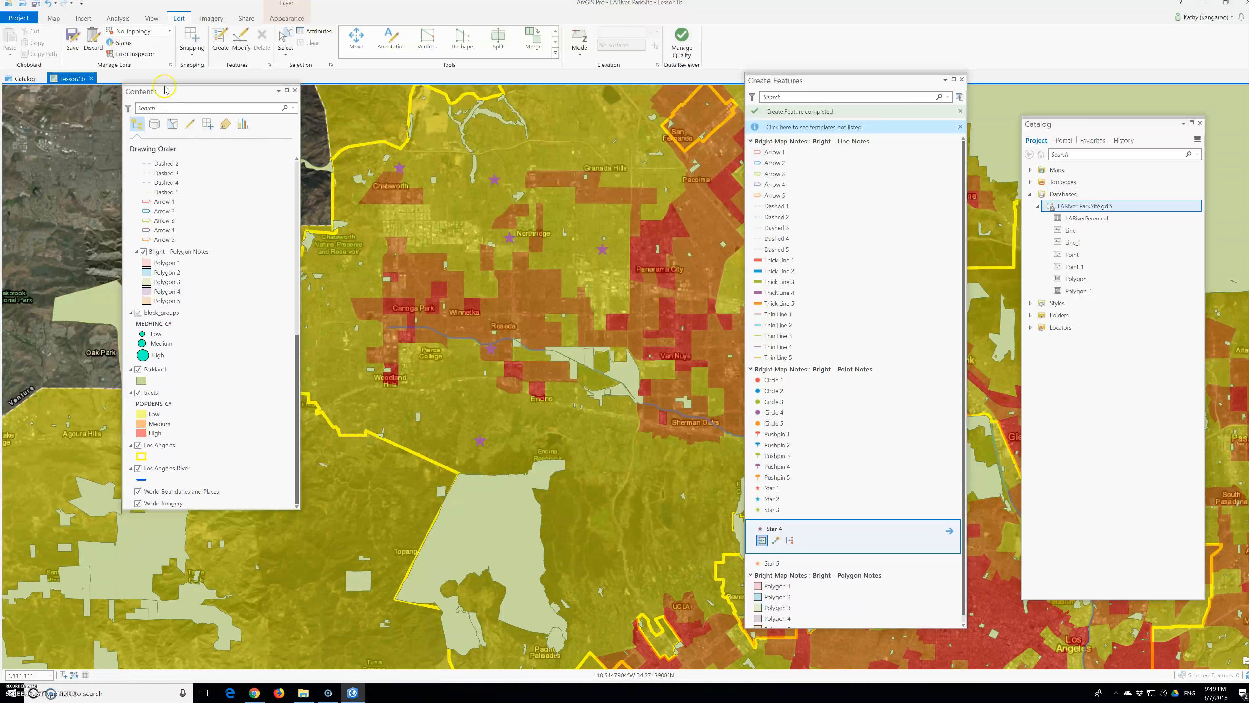
{"action": "left_click", "coordinate": [53, 19]}
{"action": "left_click", "coordinate": [74, 39]}
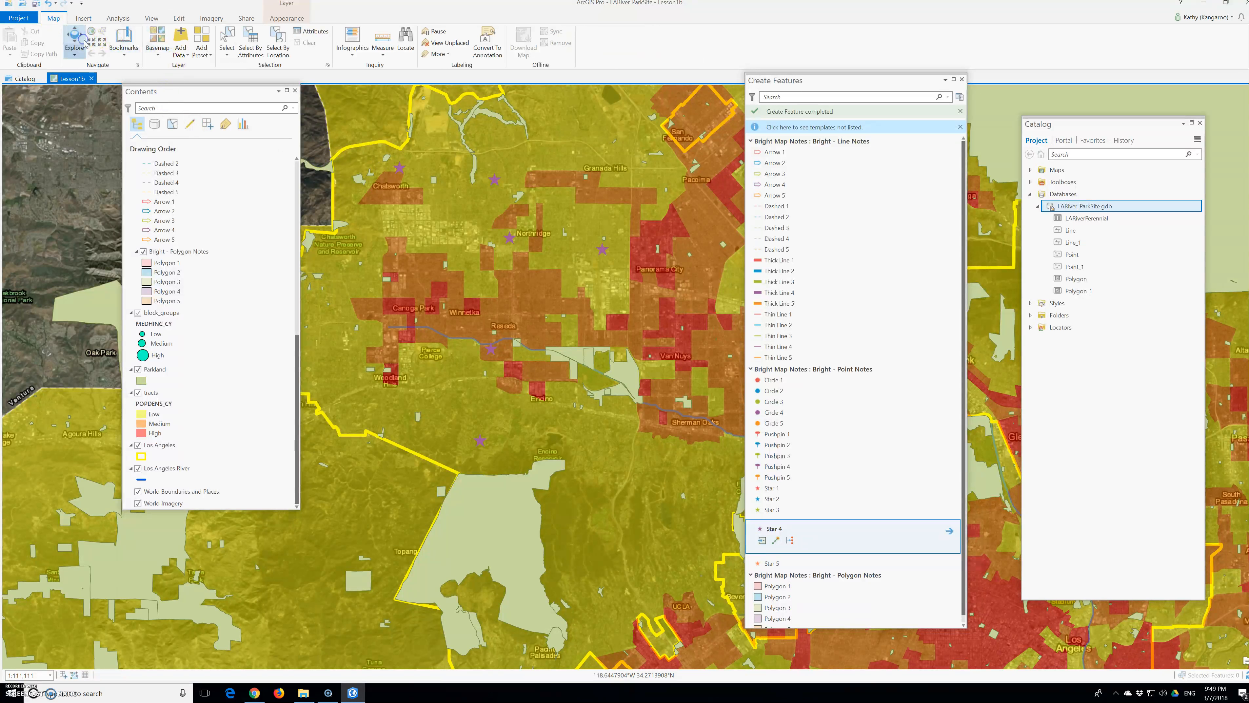
{"action": "left_click", "coordinate": [398, 168]}
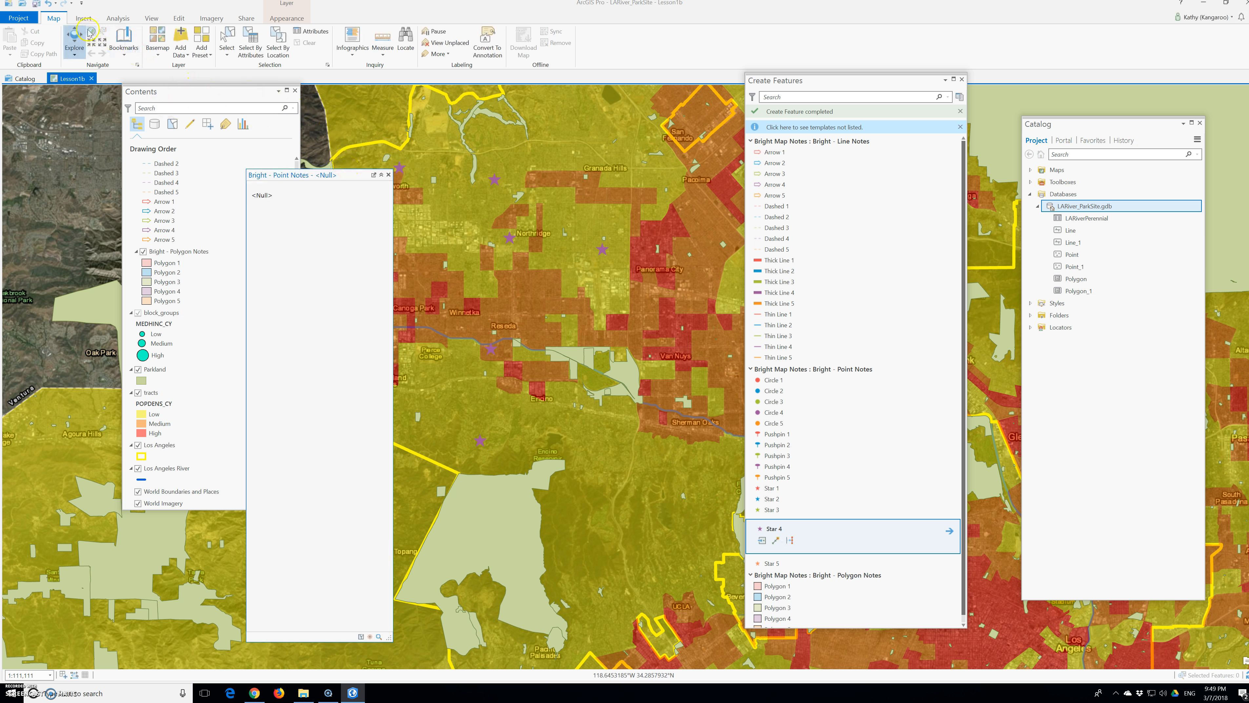
{"action": "left_click", "coordinate": [179, 18]}
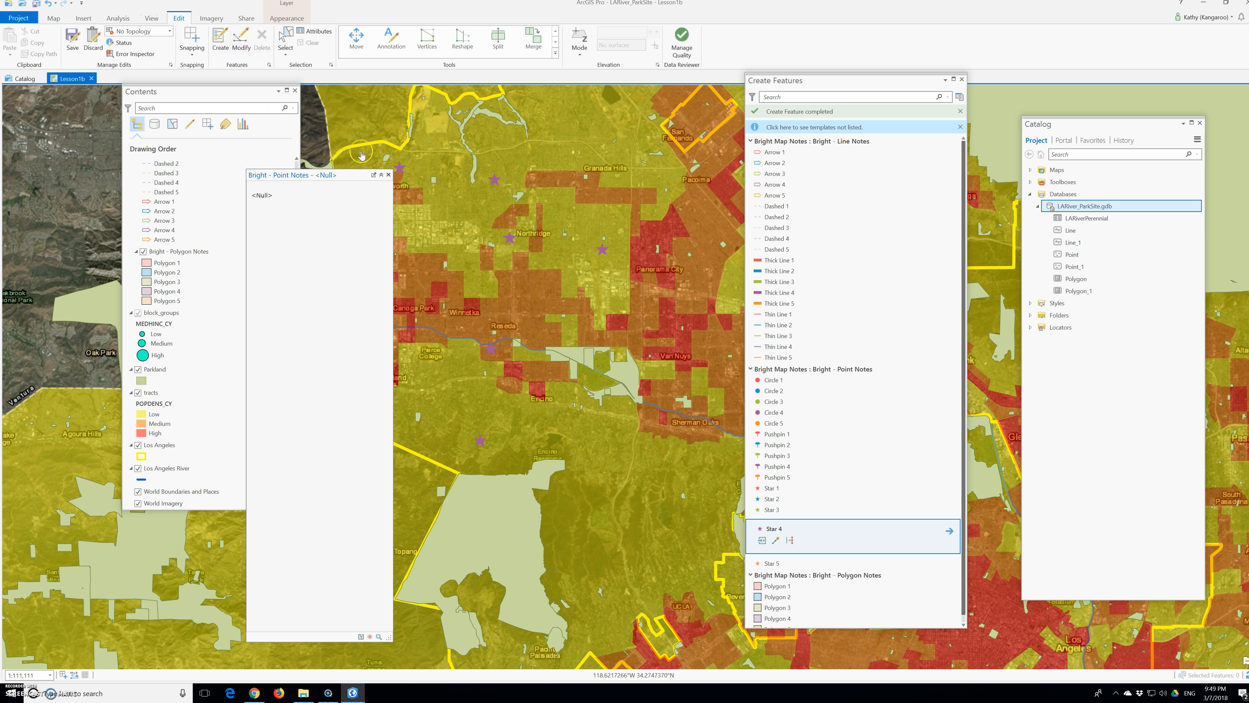
{"action": "left_click", "coordinate": [389, 175]}
{"action": "left_click", "coordinate": [399, 170]}
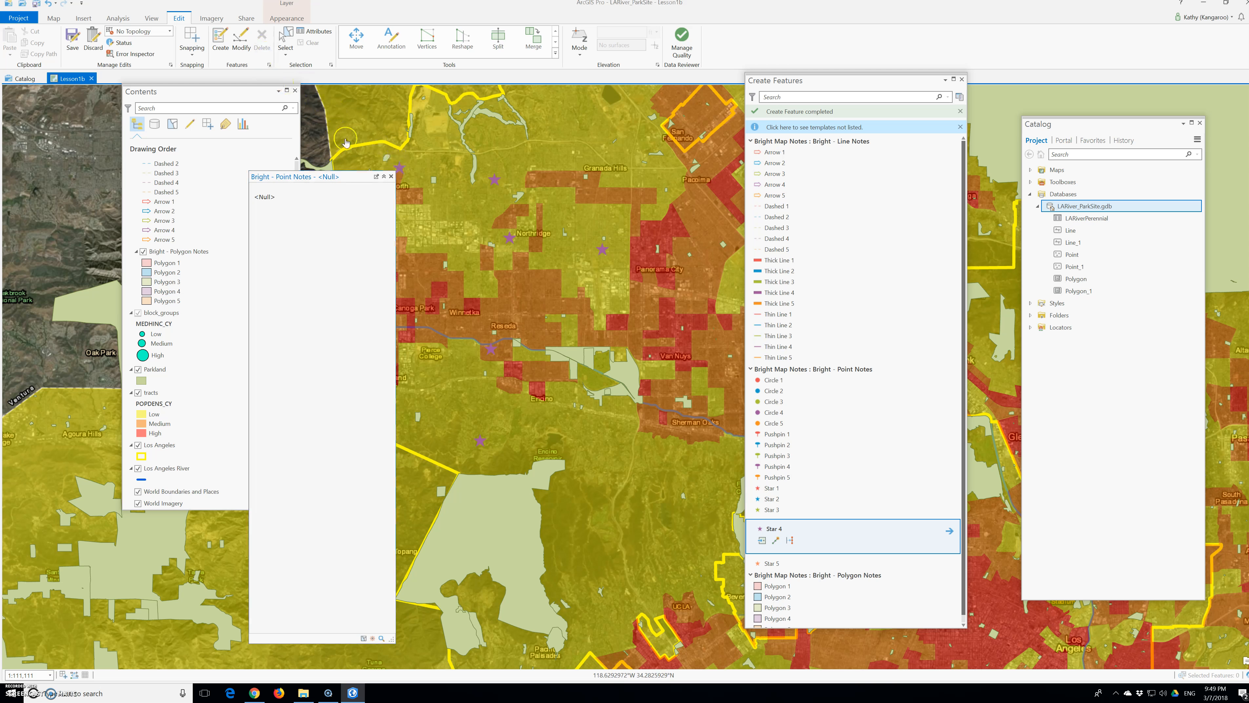
{"action": "right_click", "coordinate": [399, 169]}
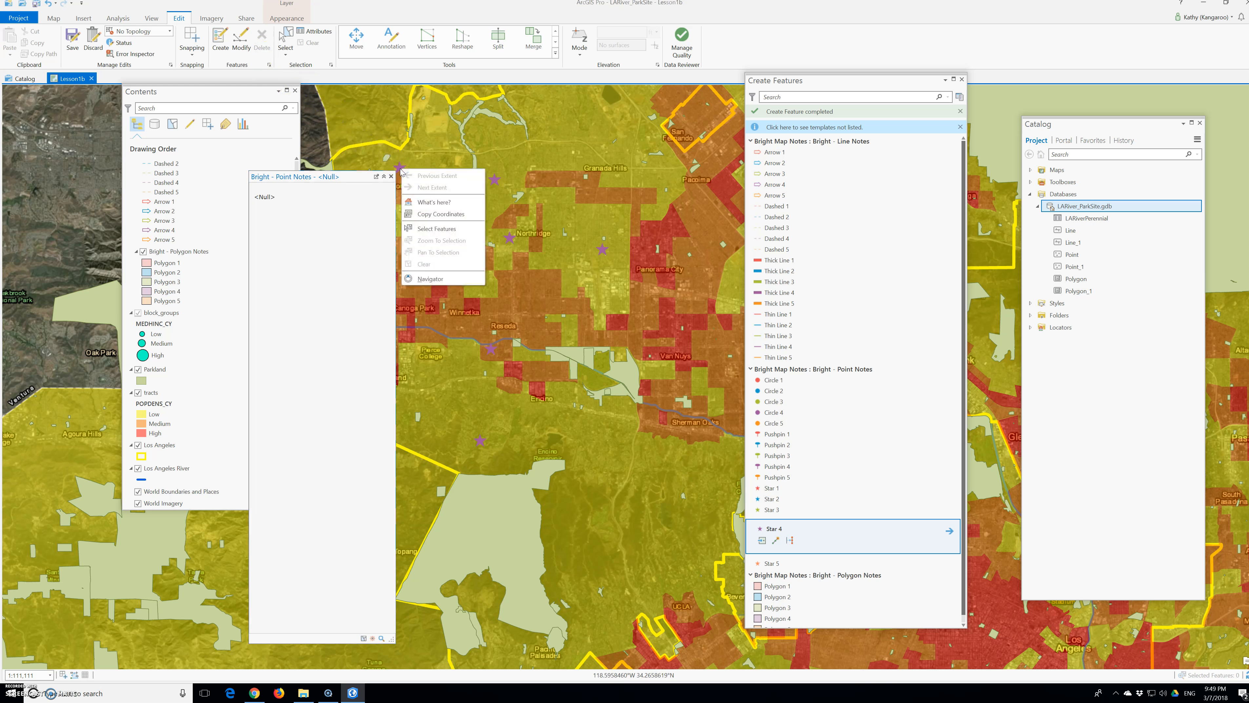
{"action": "left_click", "coordinate": [400, 170]}
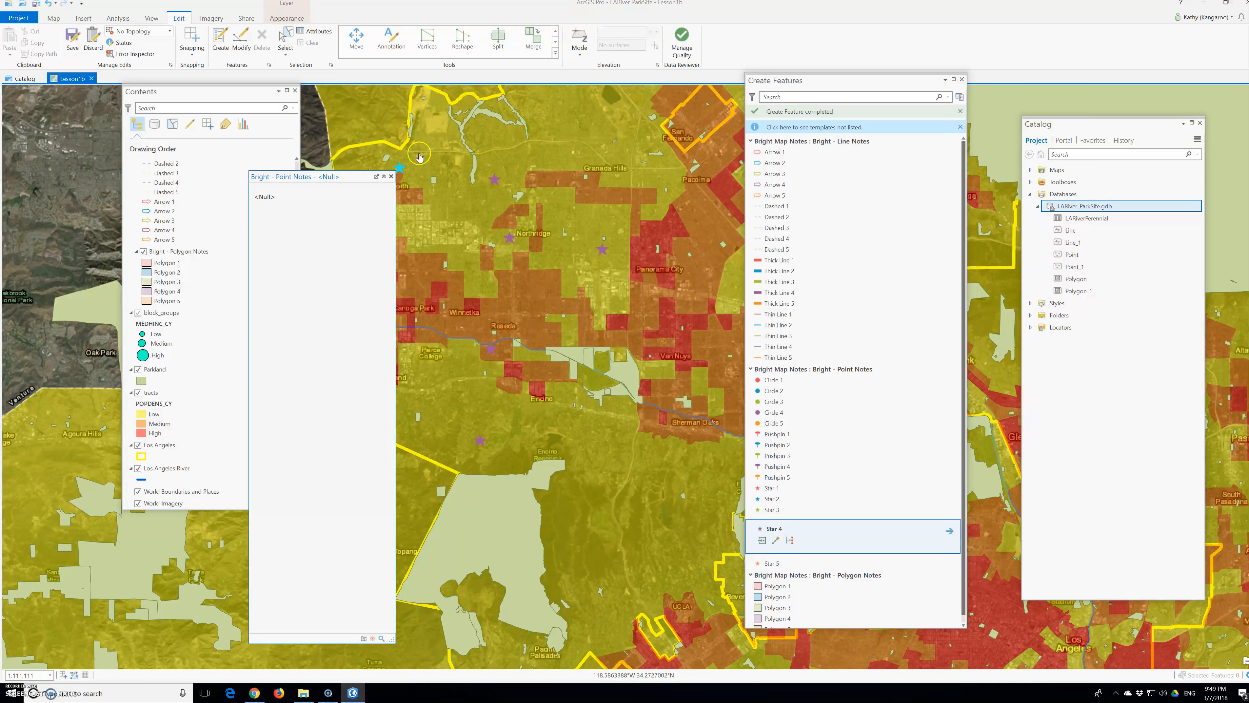
{"action": "left_click_drag", "start_coordinate": [418, 153], "coordinate": [410, 179]}
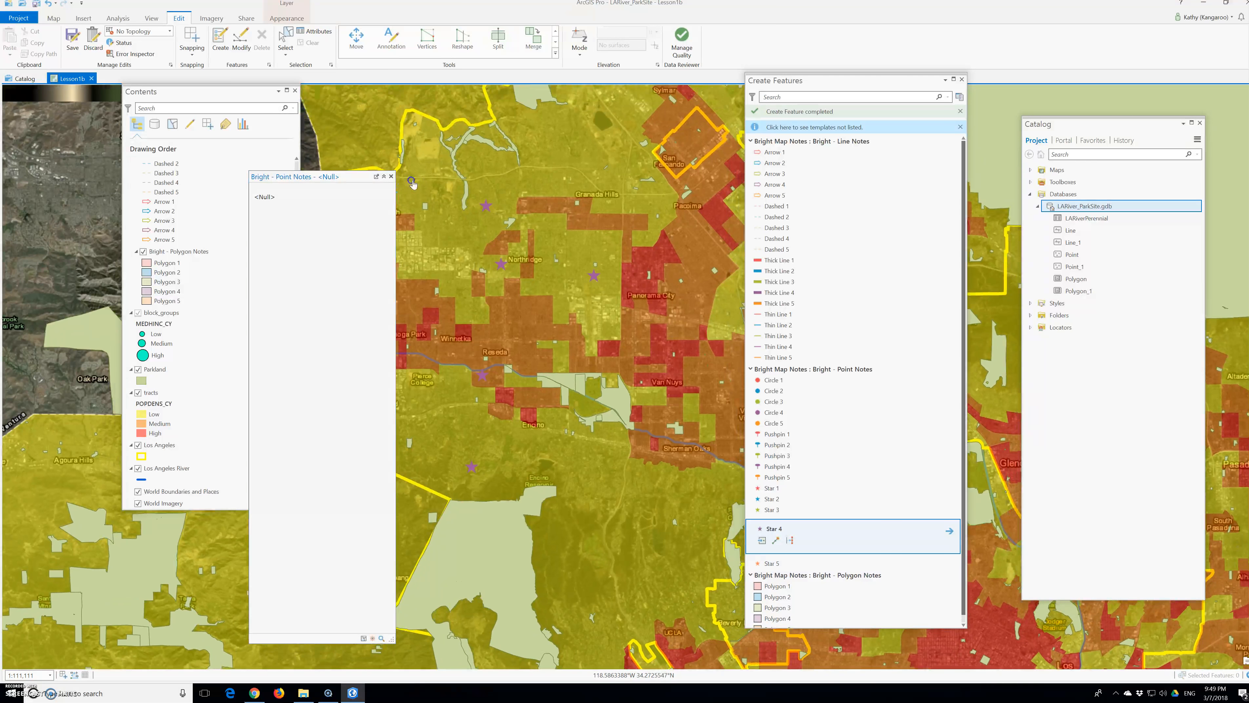
{"action": "left_click", "coordinate": [392, 177]}
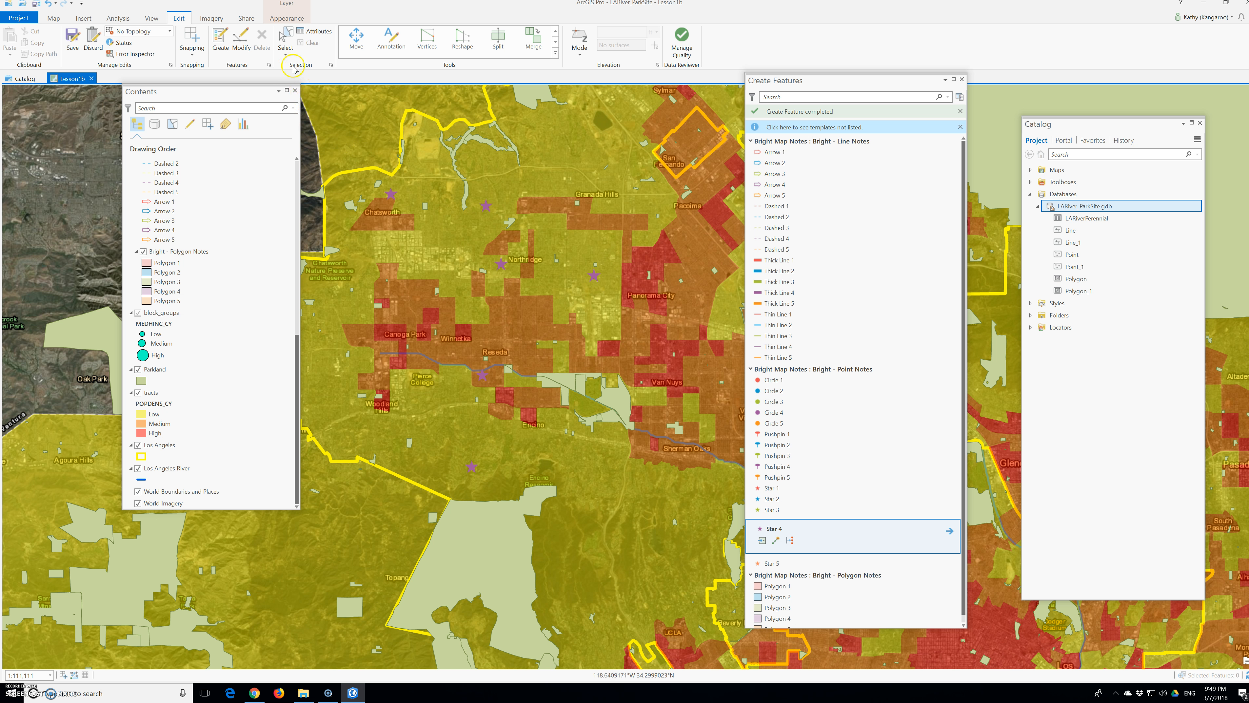
Step: Select the features inside a polygon drawn from Chatsworth past Reseda to south of Encino, and delete the star notes caught in it
{"action": "left_click", "coordinate": [286, 52]}
{"action": "left_click", "coordinate": [323, 89]}
{"action": "left_click", "coordinate": [286, 52]}
{"action": "left_click", "coordinate": [306, 88]}
{"action": "left_click", "coordinate": [370, 184]}
{"action": "left_click", "coordinate": [445, 317]}
{"action": "left_click", "coordinate": [409, 386]}
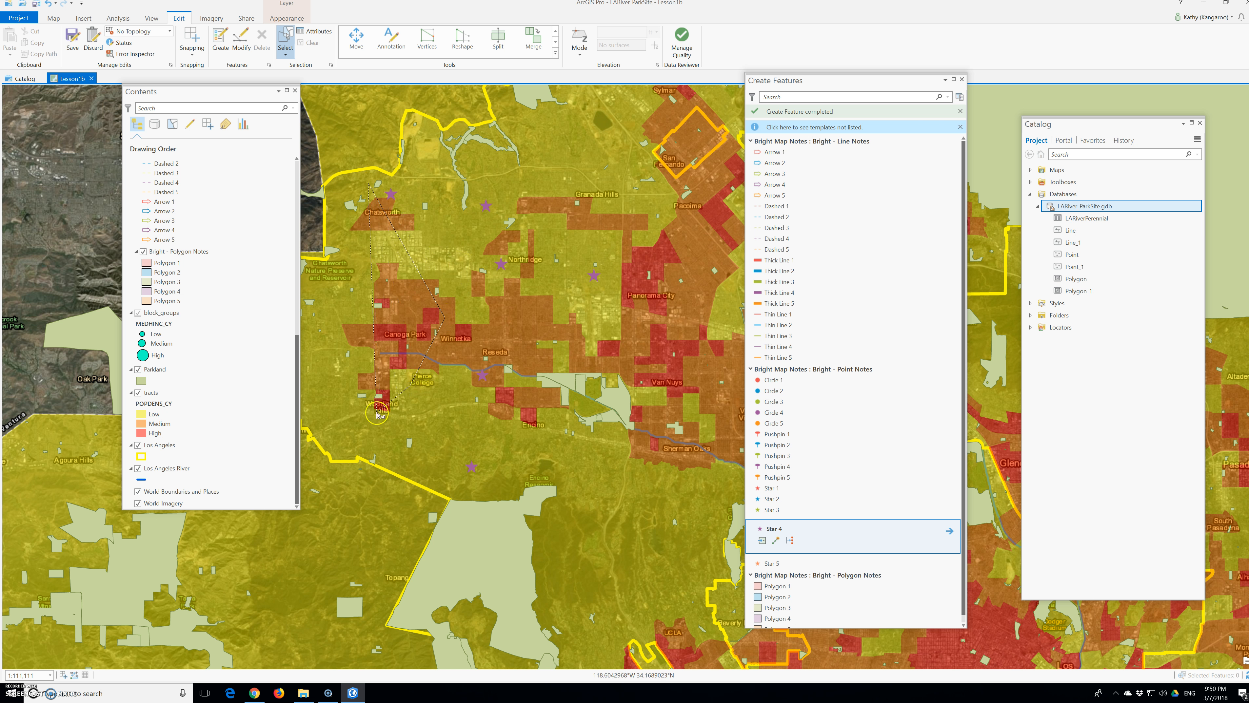
{"action": "left_click", "coordinate": [506, 483]}
{"action": "double_click", "coordinate": [538, 434]}
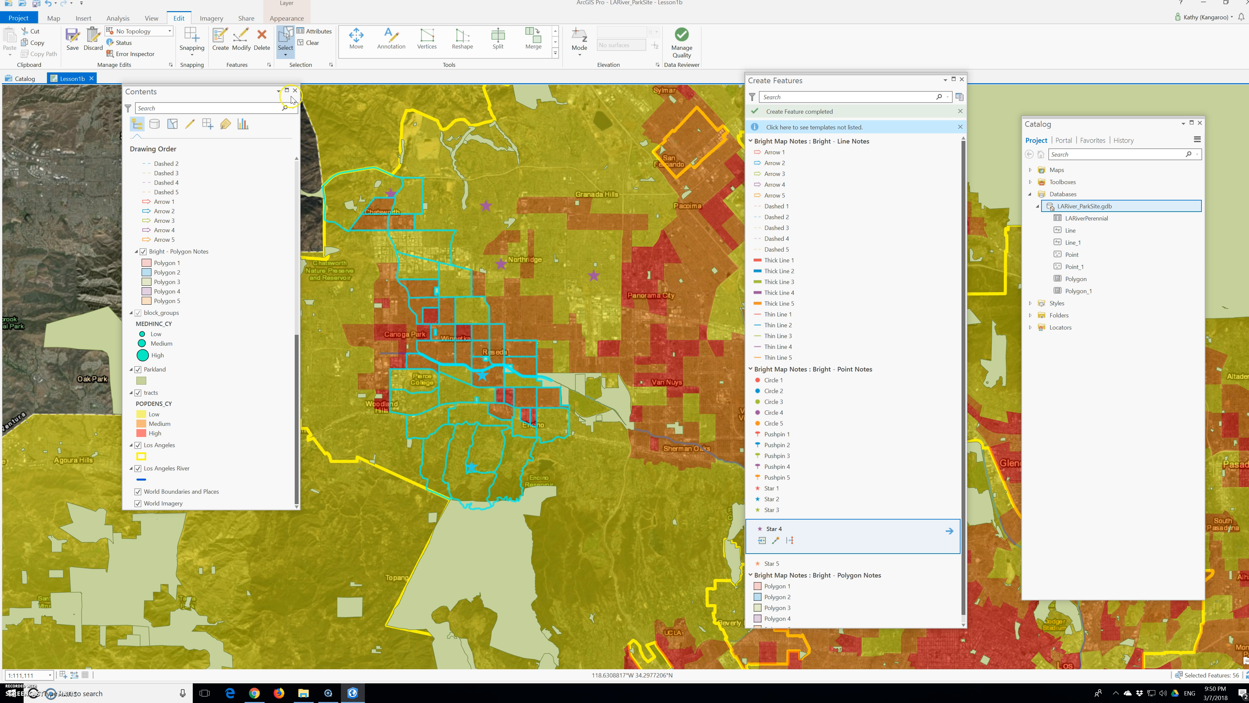
{"action": "left_click", "coordinate": [263, 39]}
{"action": "left_click", "coordinate": [262, 39]}
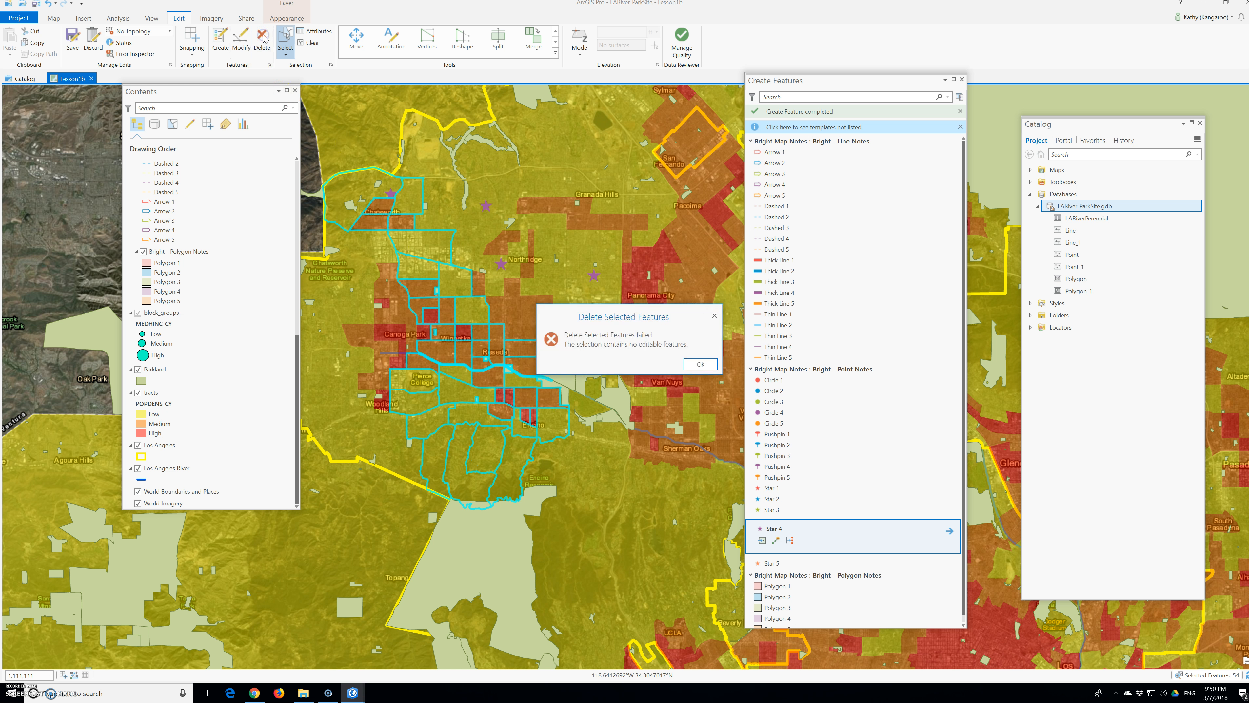
{"action": "left_click", "coordinate": [699, 364]}
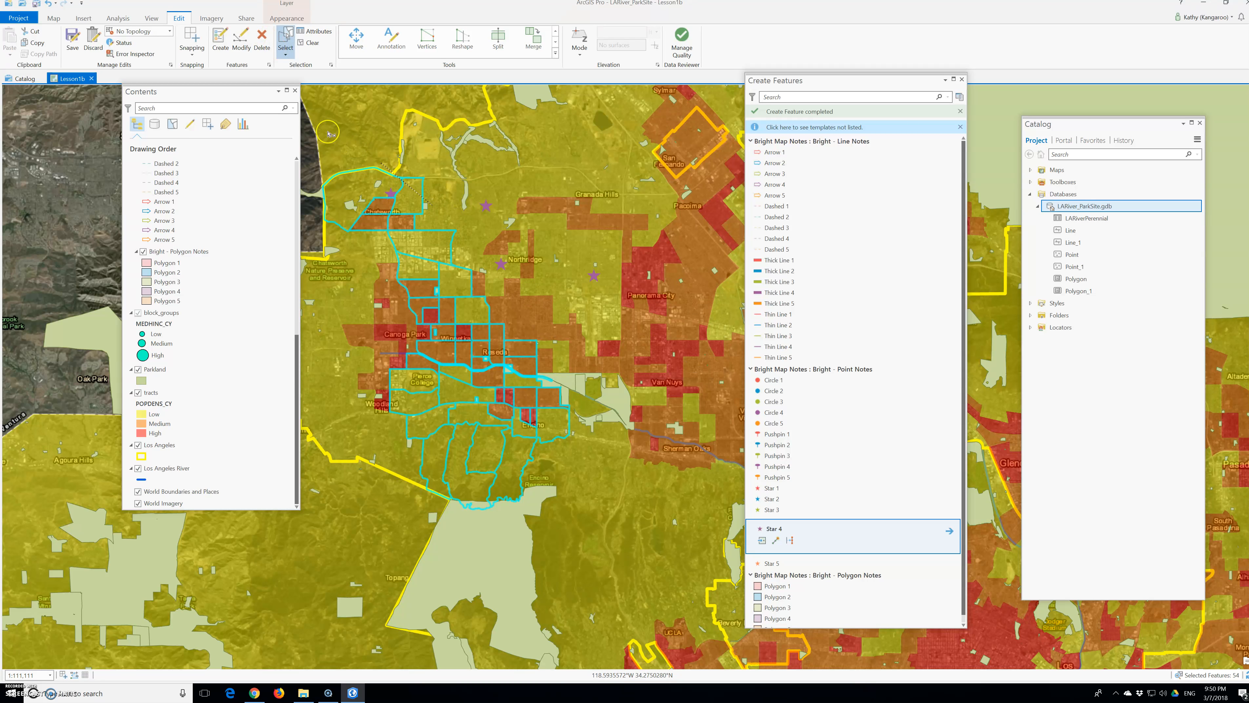
Step: Clear the selection and save all edits in the project
{"action": "left_click", "coordinate": [309, 43]}
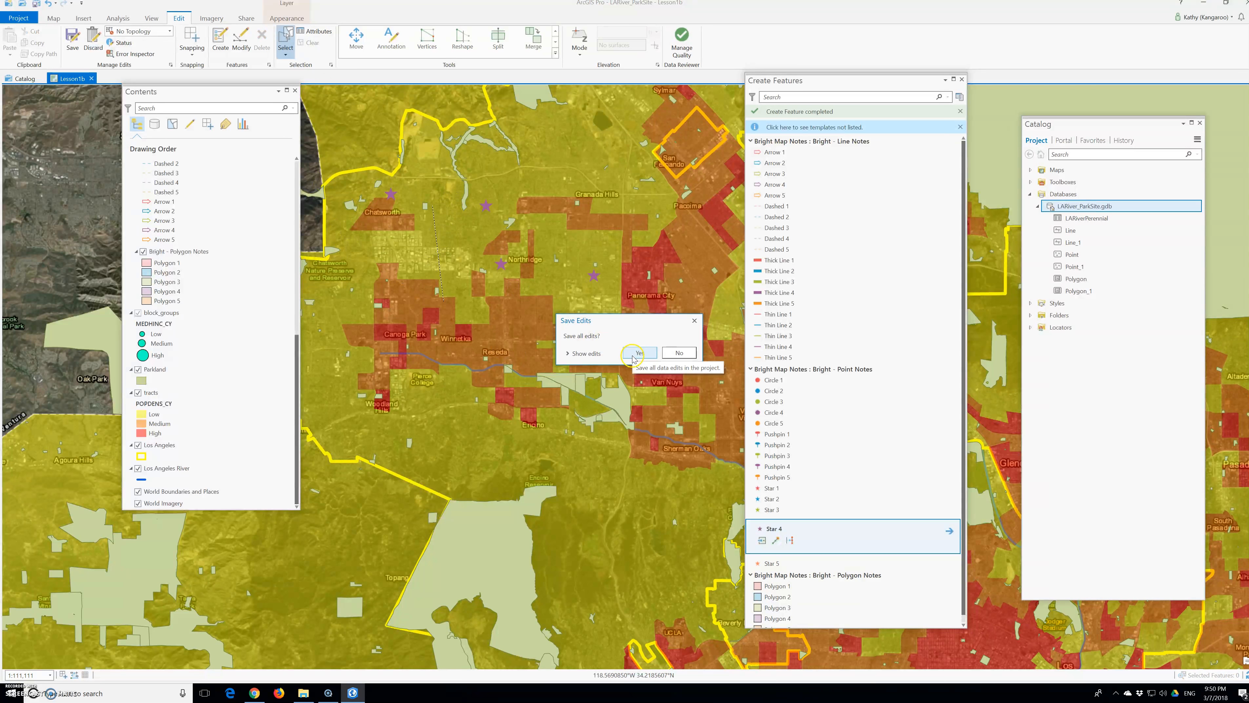
{"action": "left_click", "coordinate": [638, 354]}
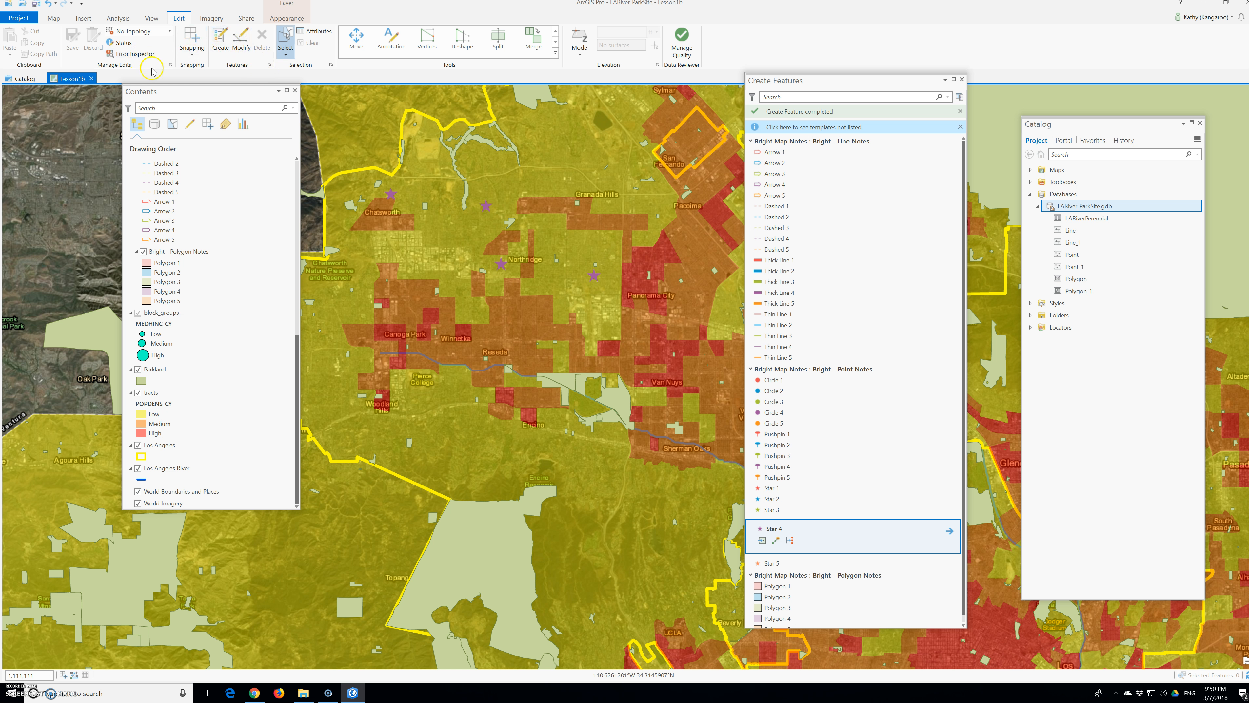
Step: Turn on snapping and use Move to shift the star note north of Chatsworth a short distance southeast
{"action": "left_click", "coordinate": [189, 43]}
{"action": "left_click", "coordinate": [238, 53]}
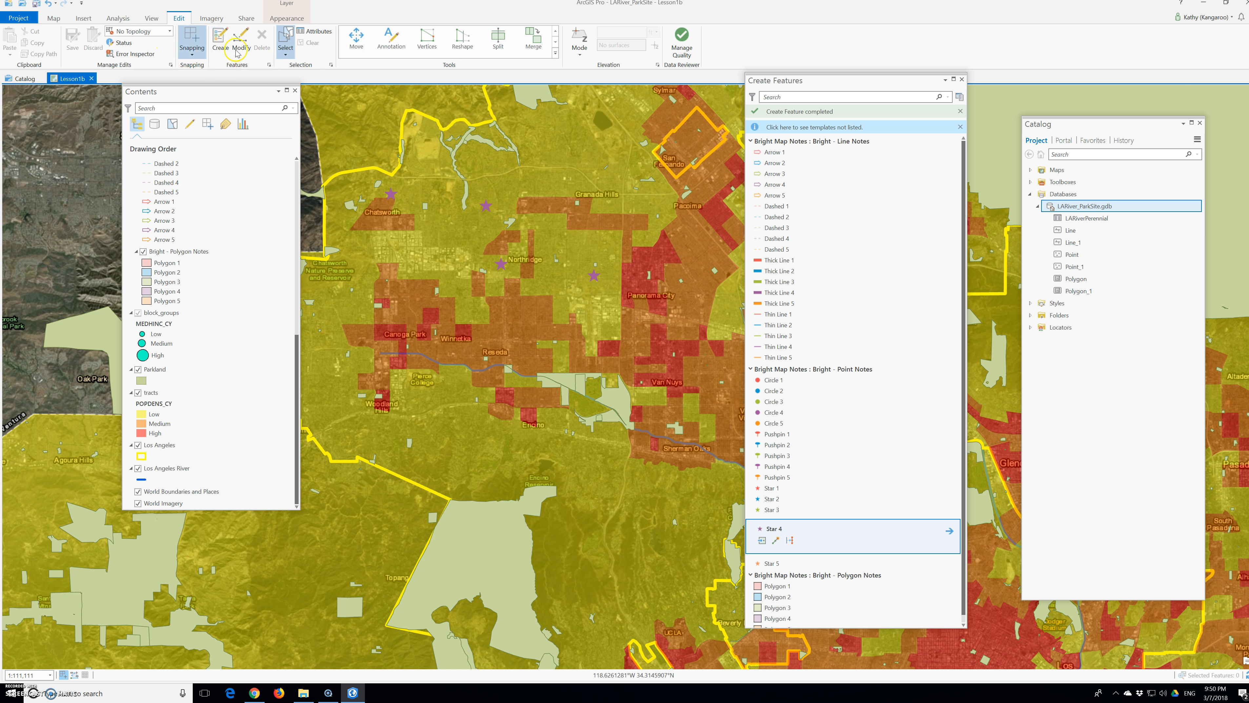
{"action": "left_click", "coordinate": [356, 40]}
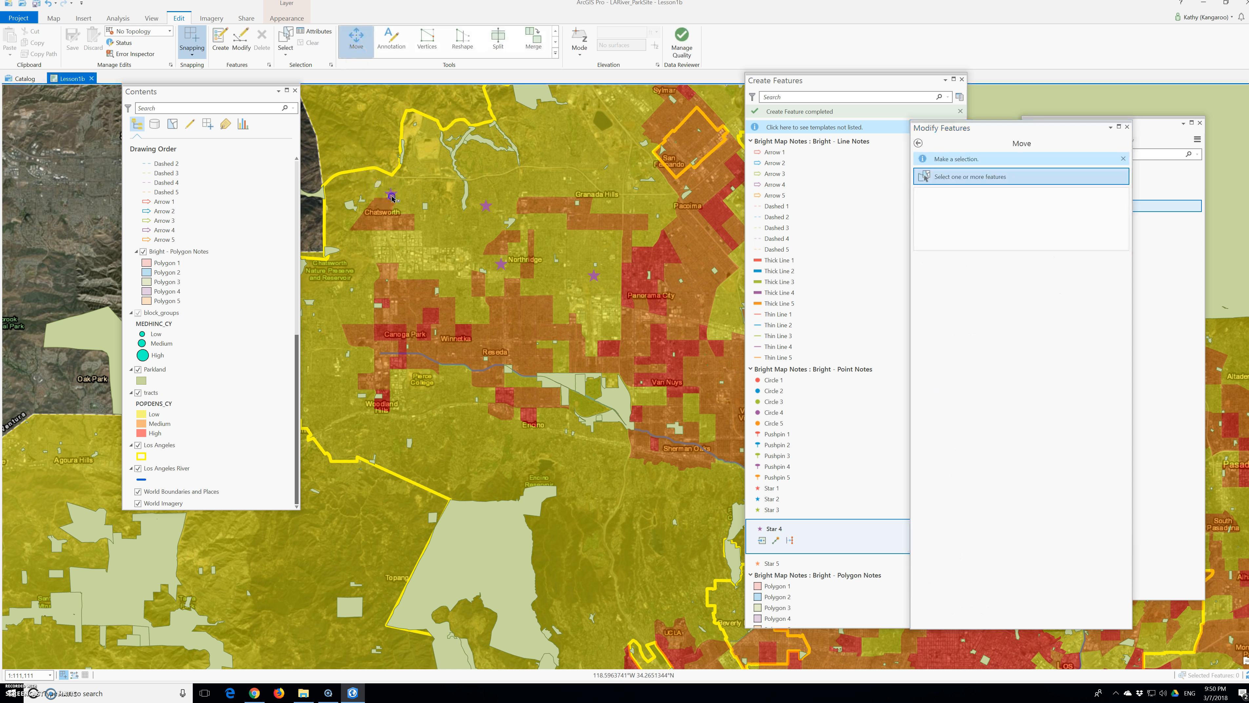
{"action": "left_click", "coordinate": [391, 197]}
{"action": "left_click_drag", "start_coordinate": [391, 197], "coordinate": [410, 242]}
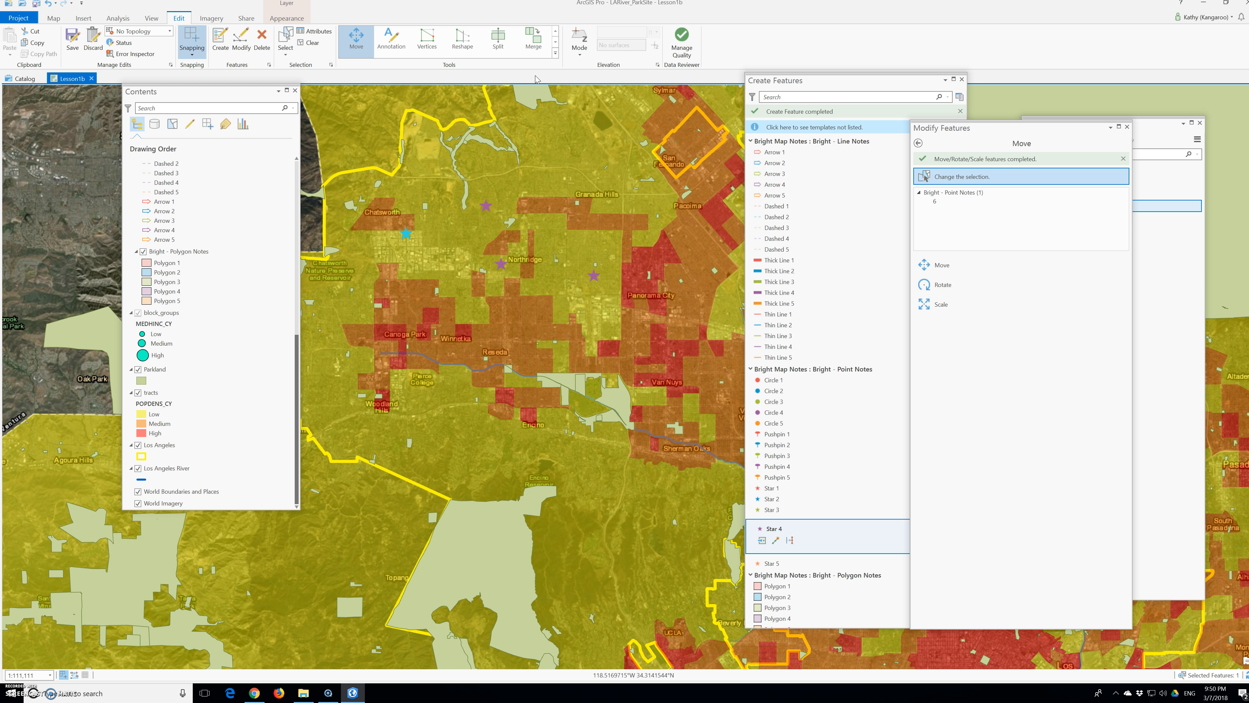
{"action": "scroll", "coordinate": [628, 276], "scroll_direction": "down", "scroll_amount": 2}
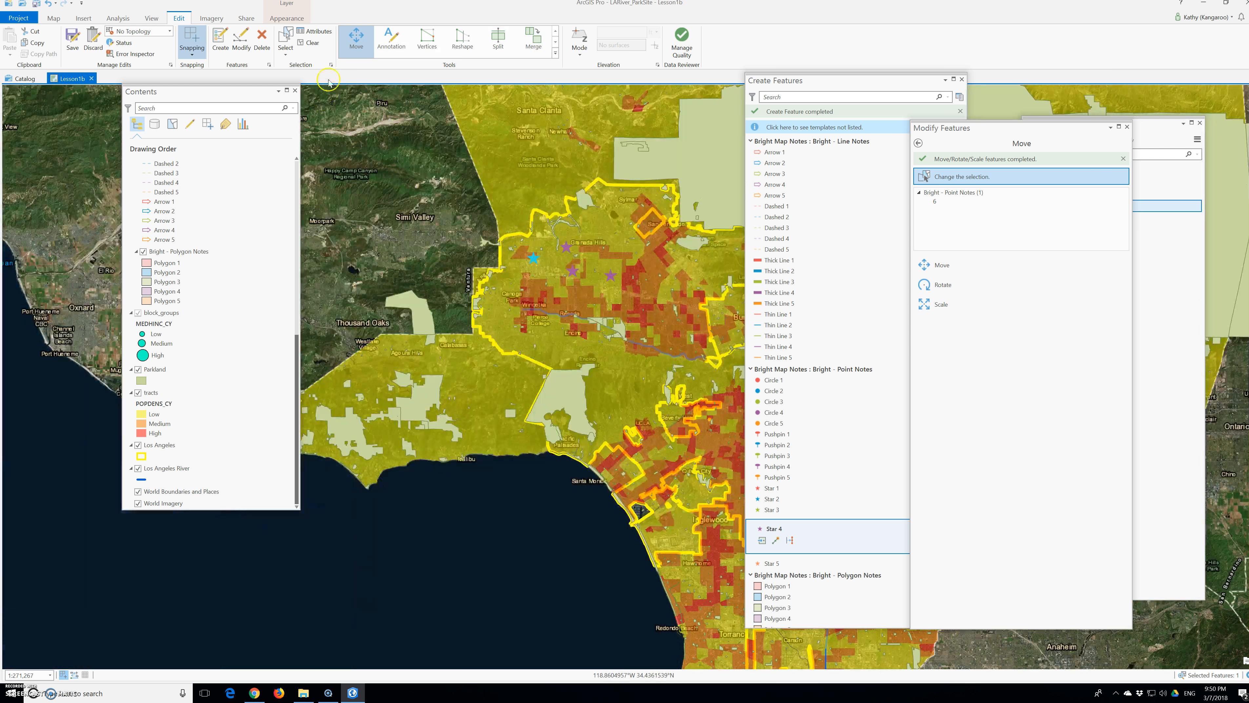
Step: Clear the star selection and bring the Create Features pane back to the front with the Select tool active
{"action": "left_click", "coordinate": [309, 43]}
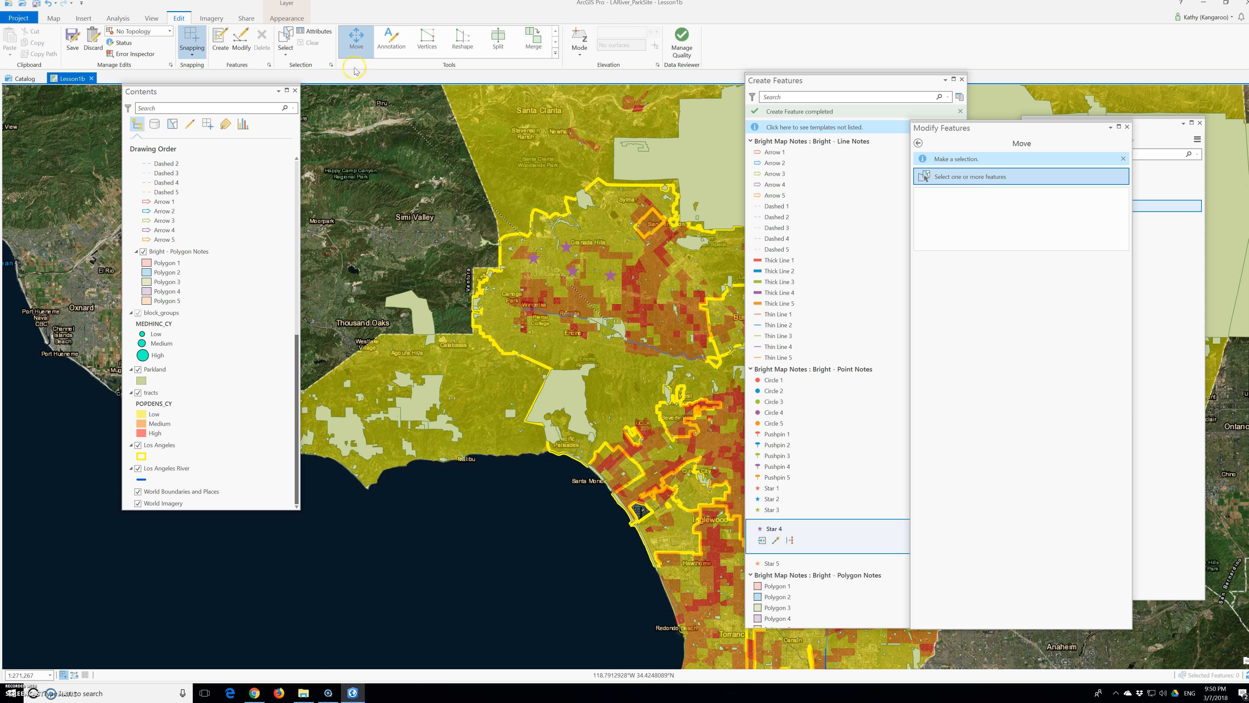
{"action": "left_click", "coordinate": [287, 42]}
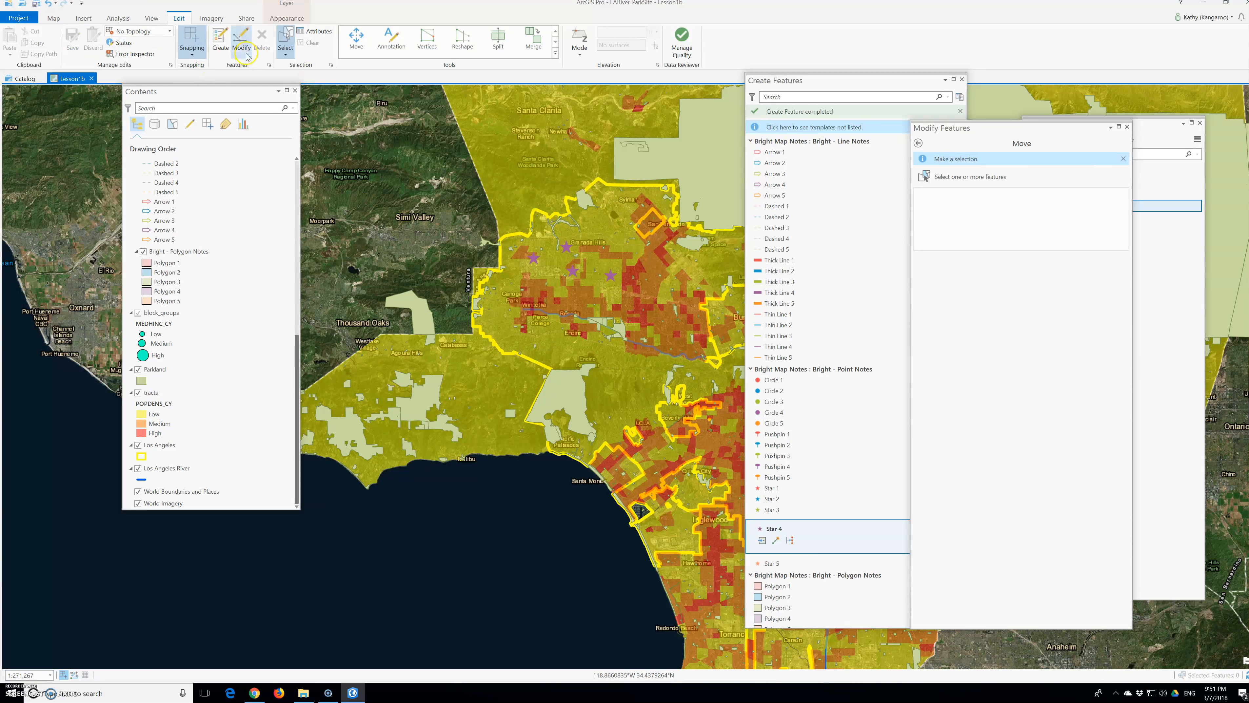
{"action": "left_click", "coordinate": [226, 50]}
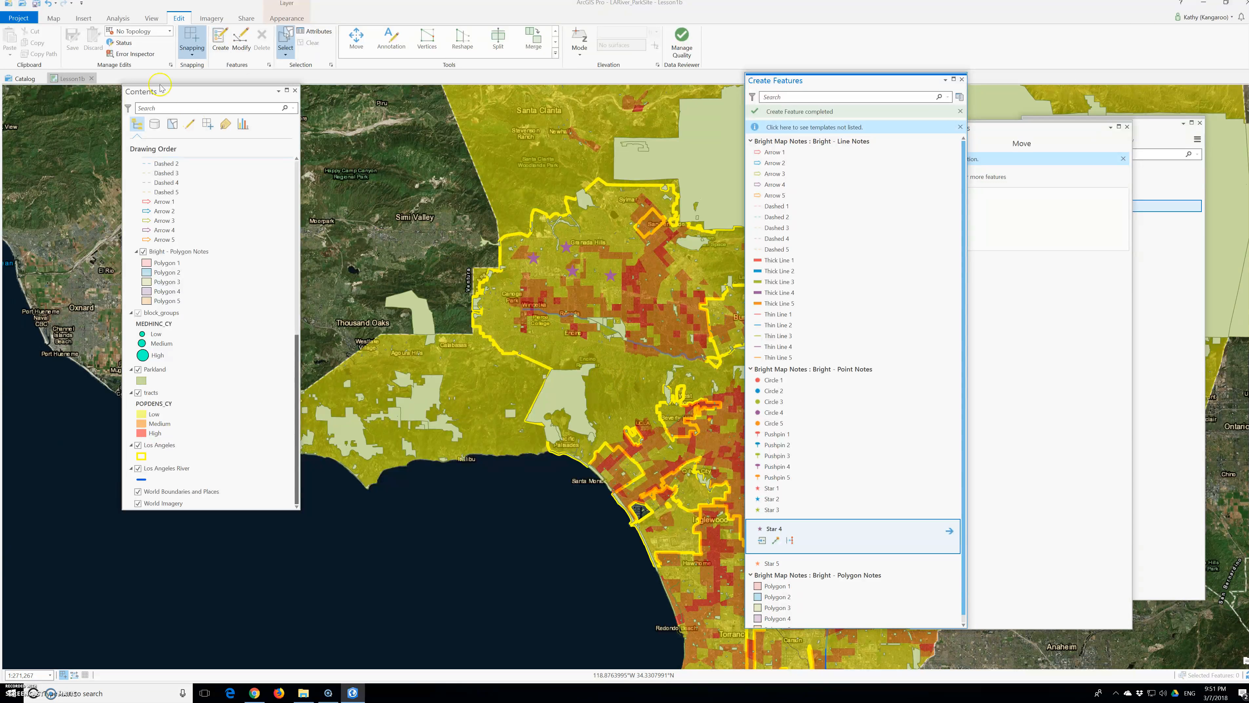
Step: Examine parkland, tract population density and block-group income along the Los Angeles River from Glendale to the Maywood area southeast of downtown
{"action": "left_click", "coordinate": [53, 18]}
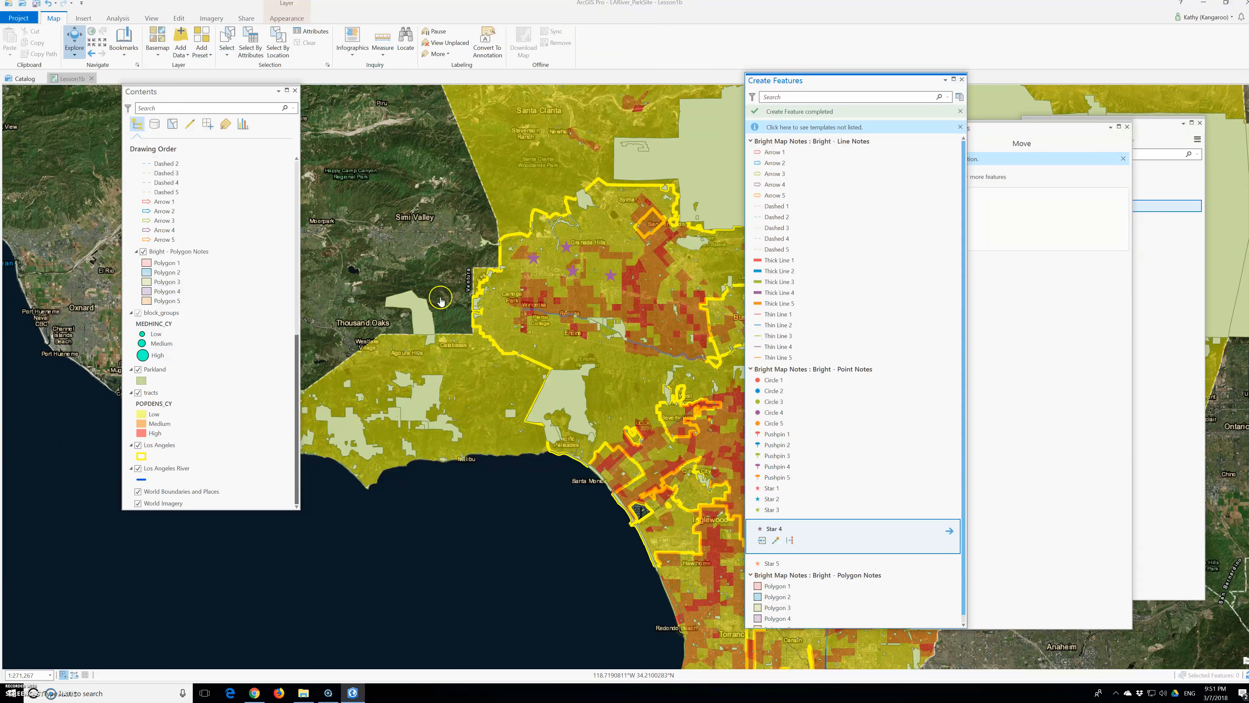
{"action": "left_click_drag", "start_coordinate": [565, 331], "coordinate": [398, 301]}
{"action": "left_click_drag", "start_coordinate": [558, 342], "coordinate": [421, 318]}
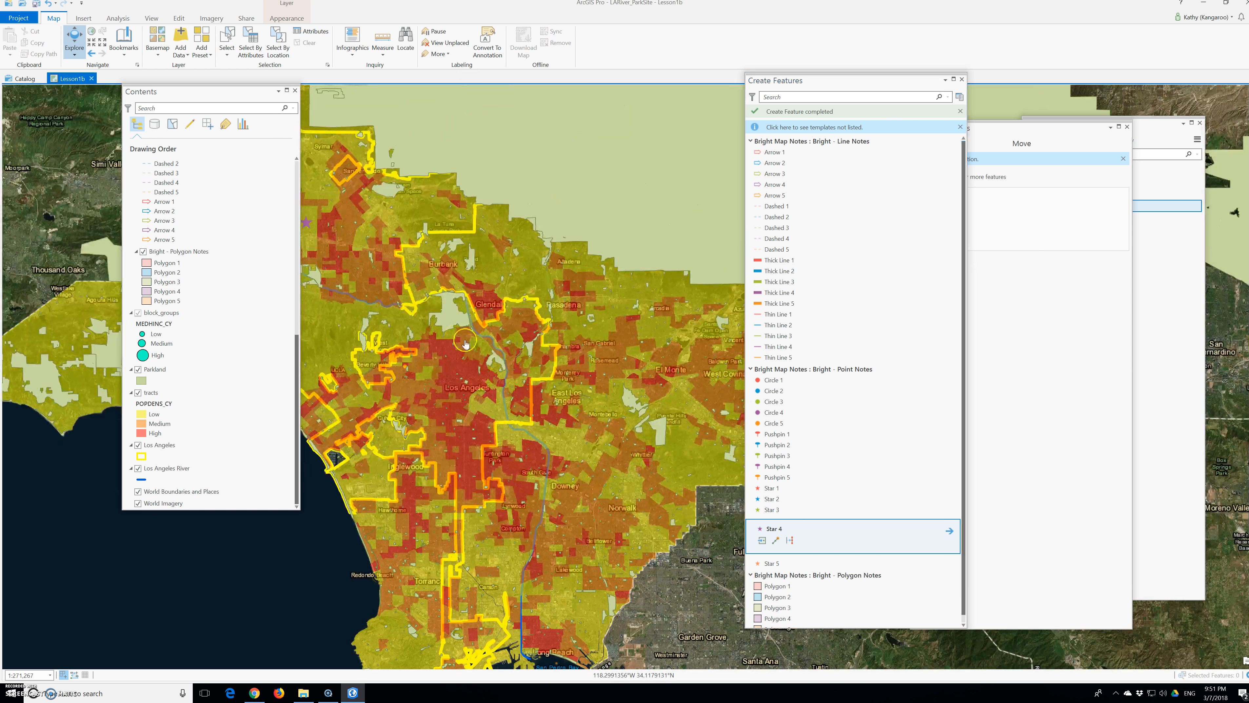
{"action": "scroll", "coordinate": [524, 396], "scroll_direction": "up", "scroll_amount": 3}
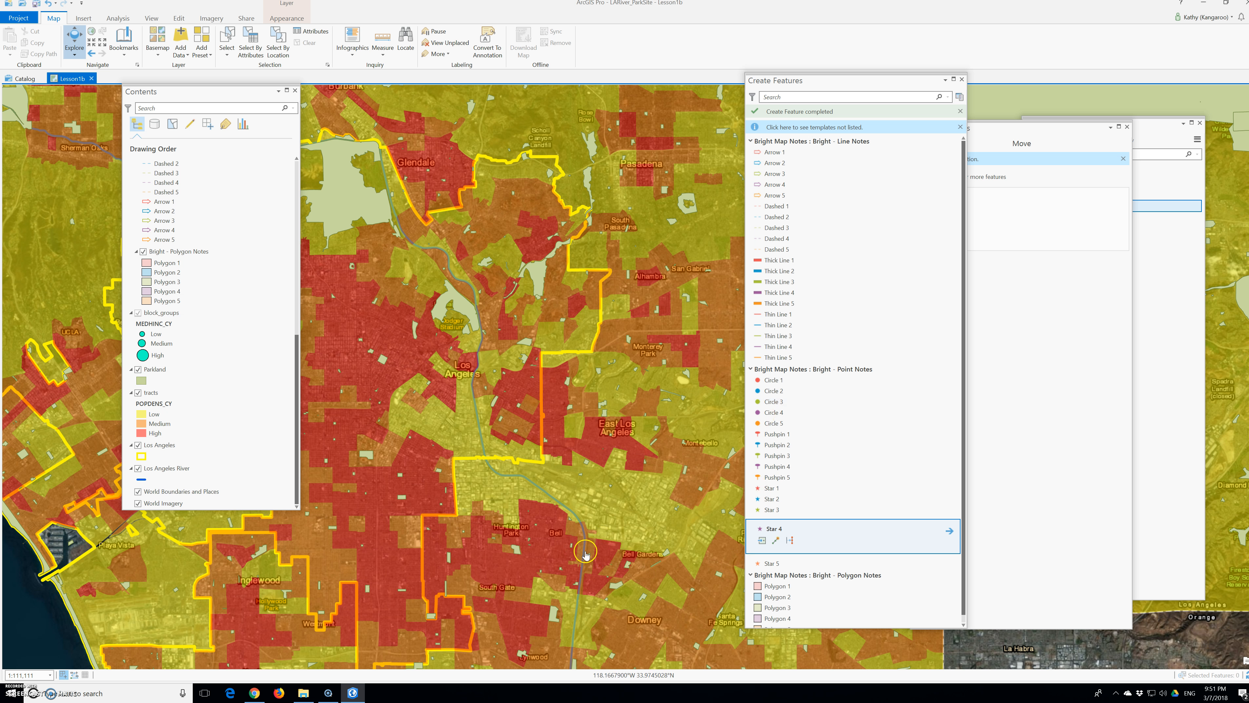
{"action": "scroll", "coordinate": [585, 555], "scroll_direction": "up", "scroll_amount": 2}
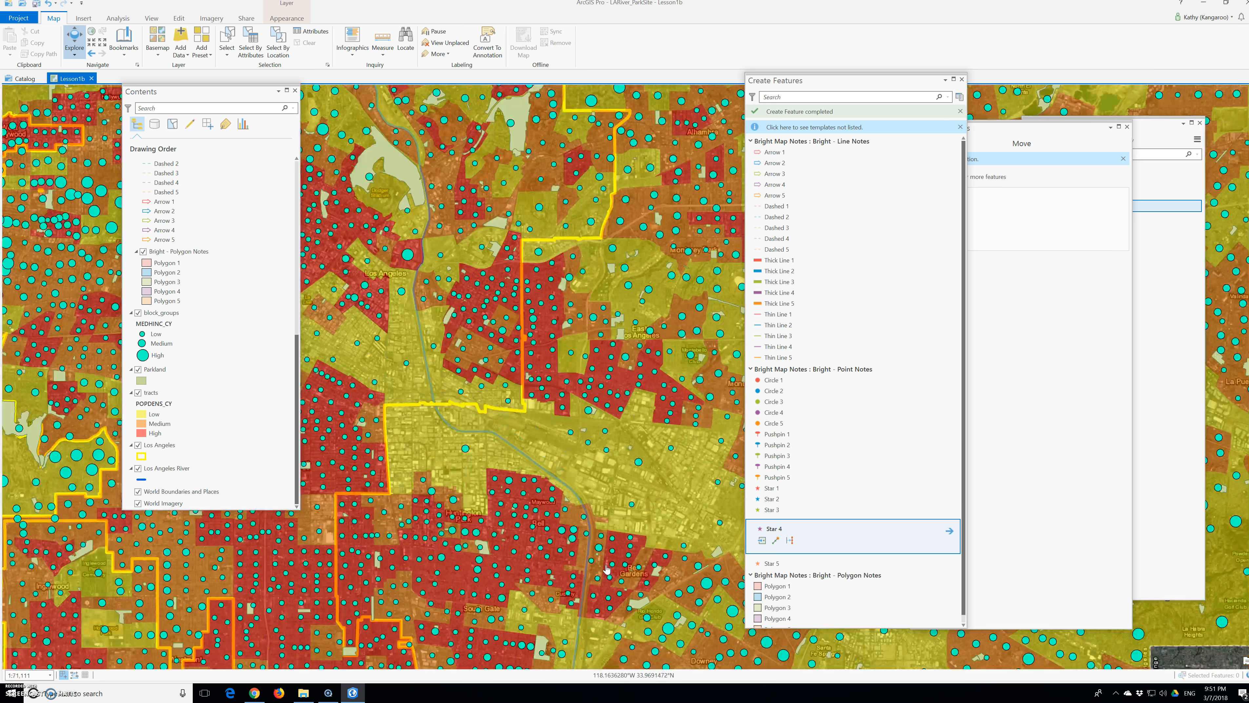
{"action": "left_click", "coordinate": [564, 550]}
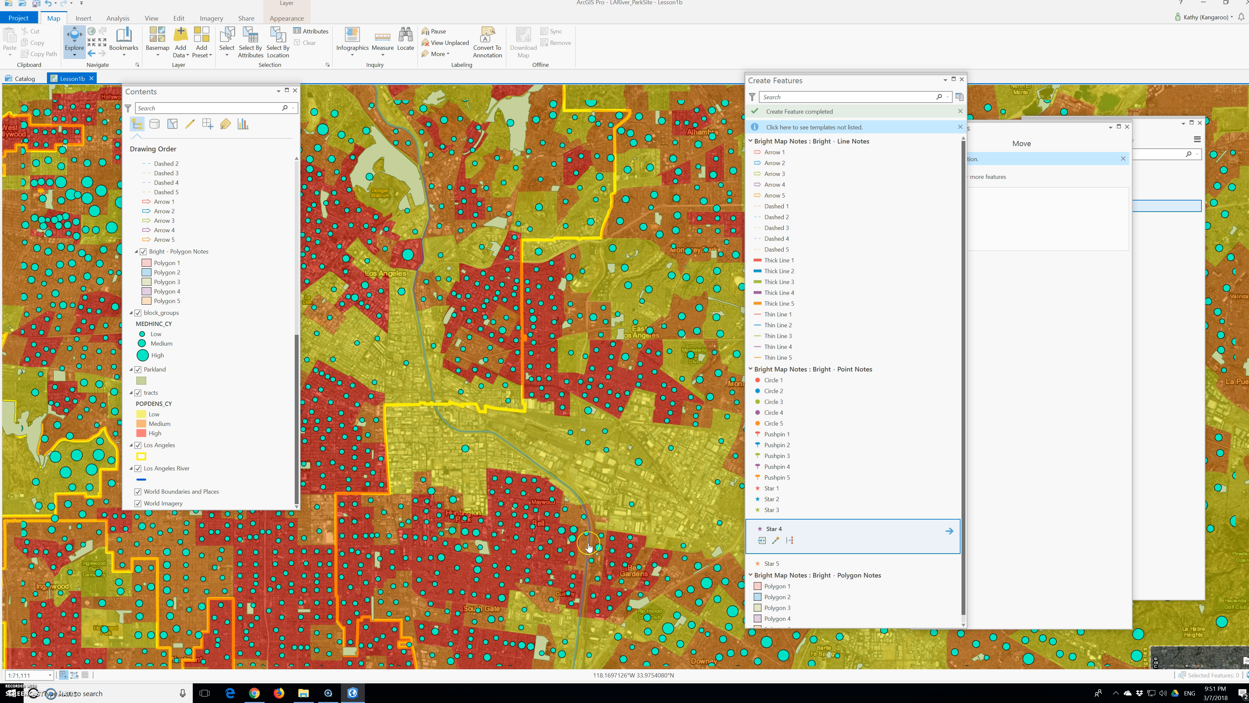
{"action": "left_click_drag", "start_coordinate": [510, 462], "coordinate": [543, 532]}
{"action": "left_click_drag", "start_coordinate": [457, 424], "coordinate": [528, 504]}
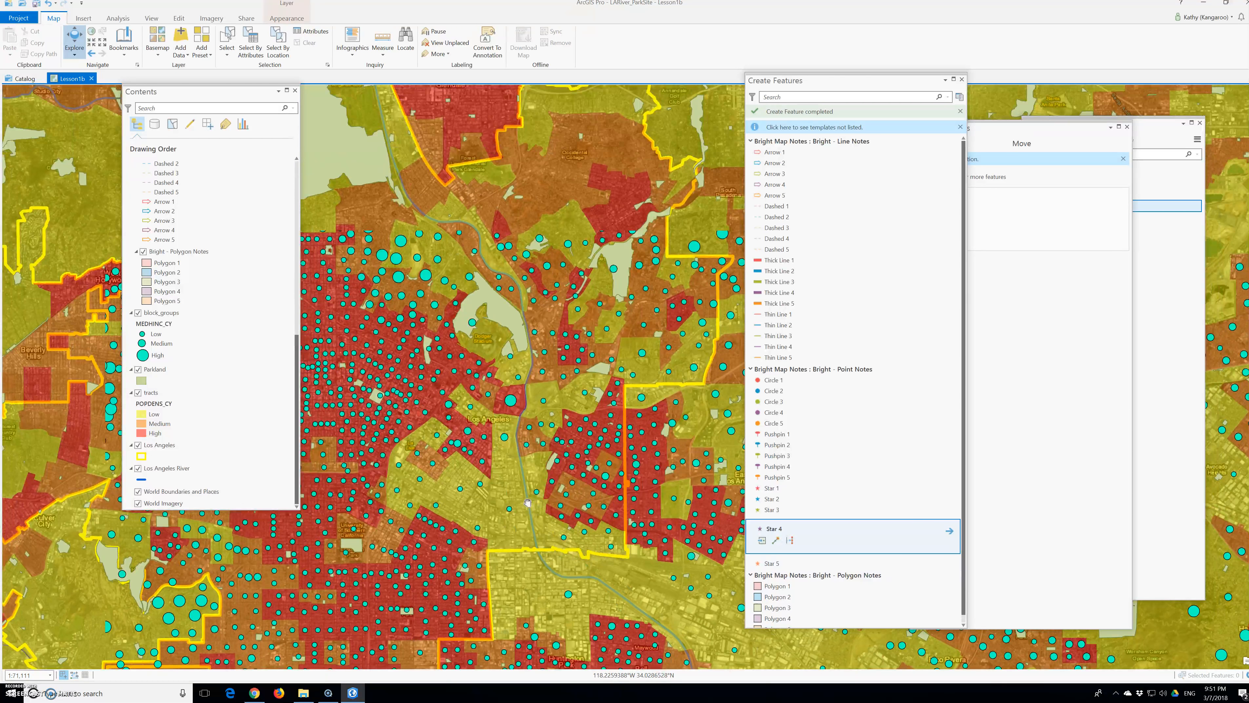
{"action": "left_click_drag", "start_coordinate": [507, 318], "coordinate": [521, 404]}
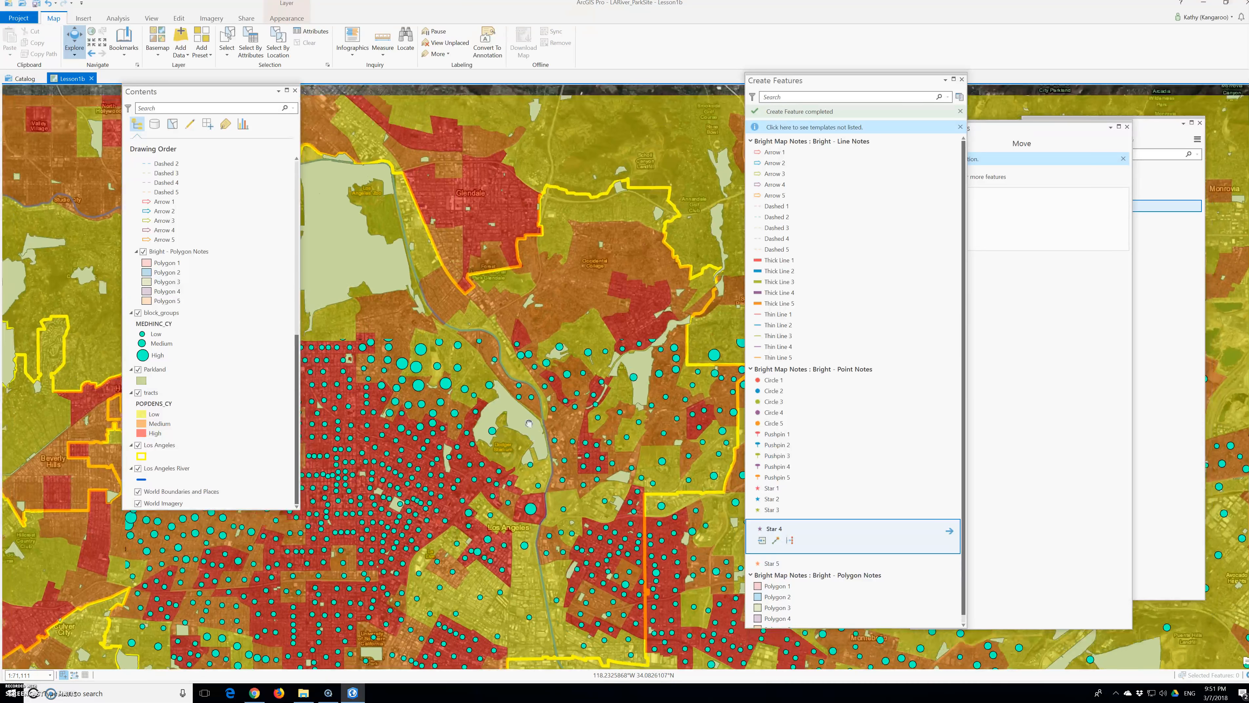
{"action": "scroll", "coordinate": [497, 350], "scroll_direction": "down", "scroll_amount": 3}
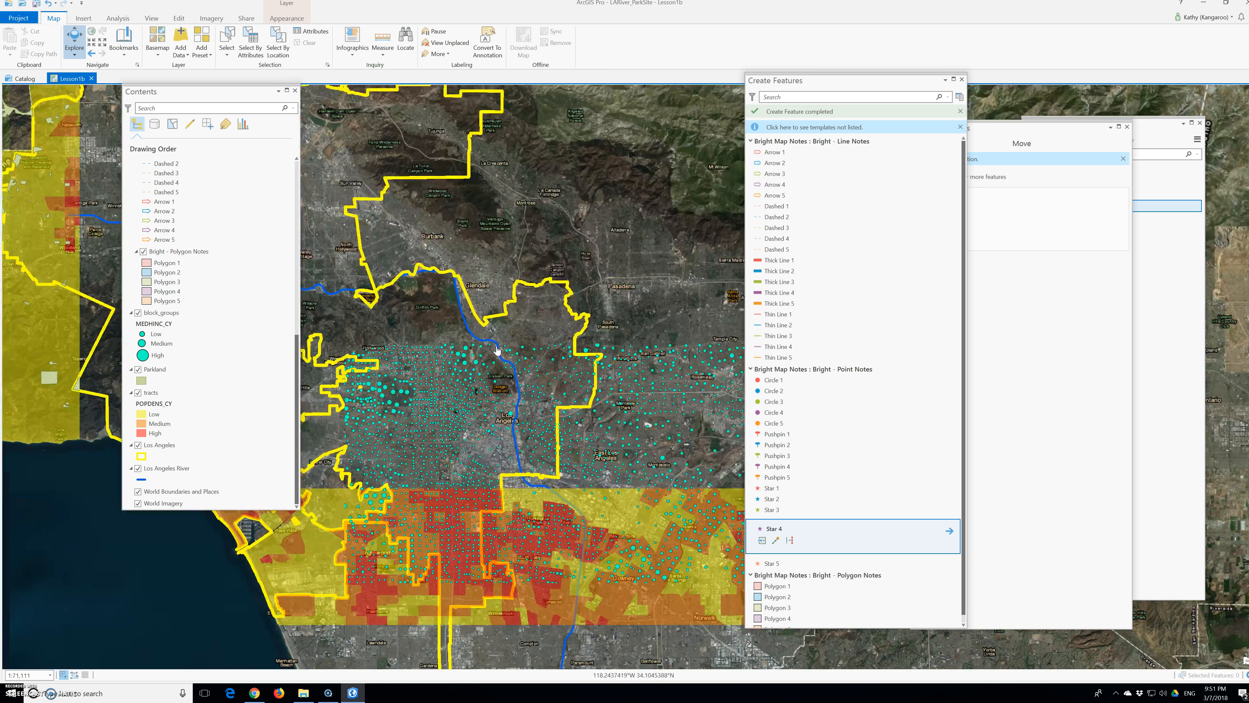
{"action": "scroll", "coordinate": [507, 397], "scroll_direction": "up", "scroll_amount": 3}
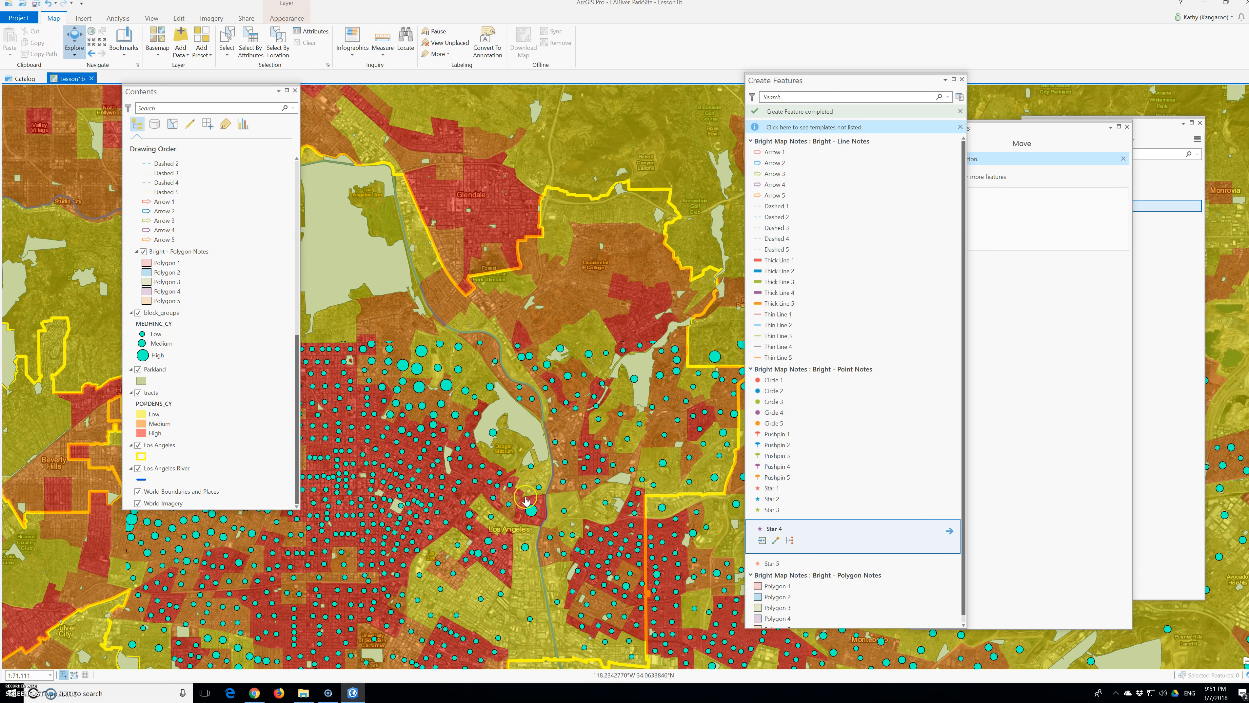
{"action": "left_click_drag", "start_coordinate": [559, 508], "coordinate": [519, 442]}
{"action": "left_click_drag", "start_coordinate": [550, 510], "coordinate": [501, 447]}
{"action": "scroll", "coordinate": [555, 525], "scroll_direction": "up", "scroll_amount": 4}
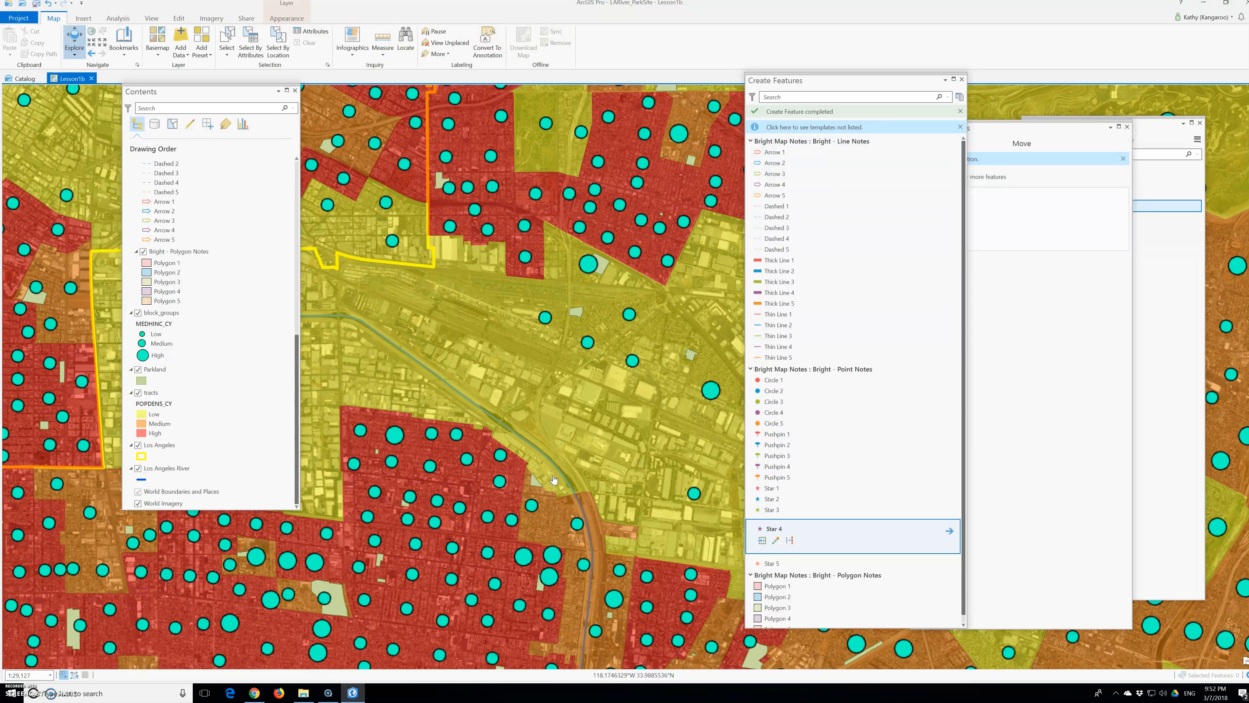
{"action": "left_click_drag", "start_coordinate": [572, 499], "coordinate": [546, 445]}
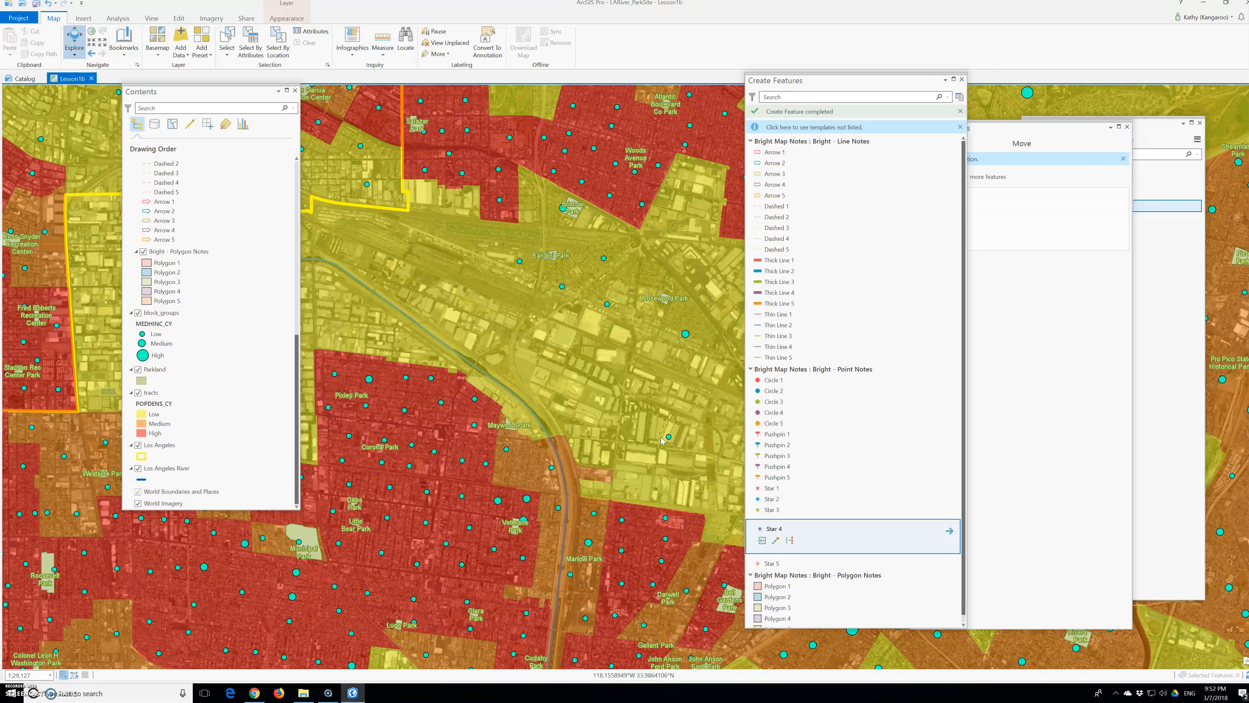
Step: Place three Star 4 point notes around the Los Angeles River northwest of Maywood, two north of the river and one near Pixley Park
{"action": "left_click", "coordinate": [764, 404]}
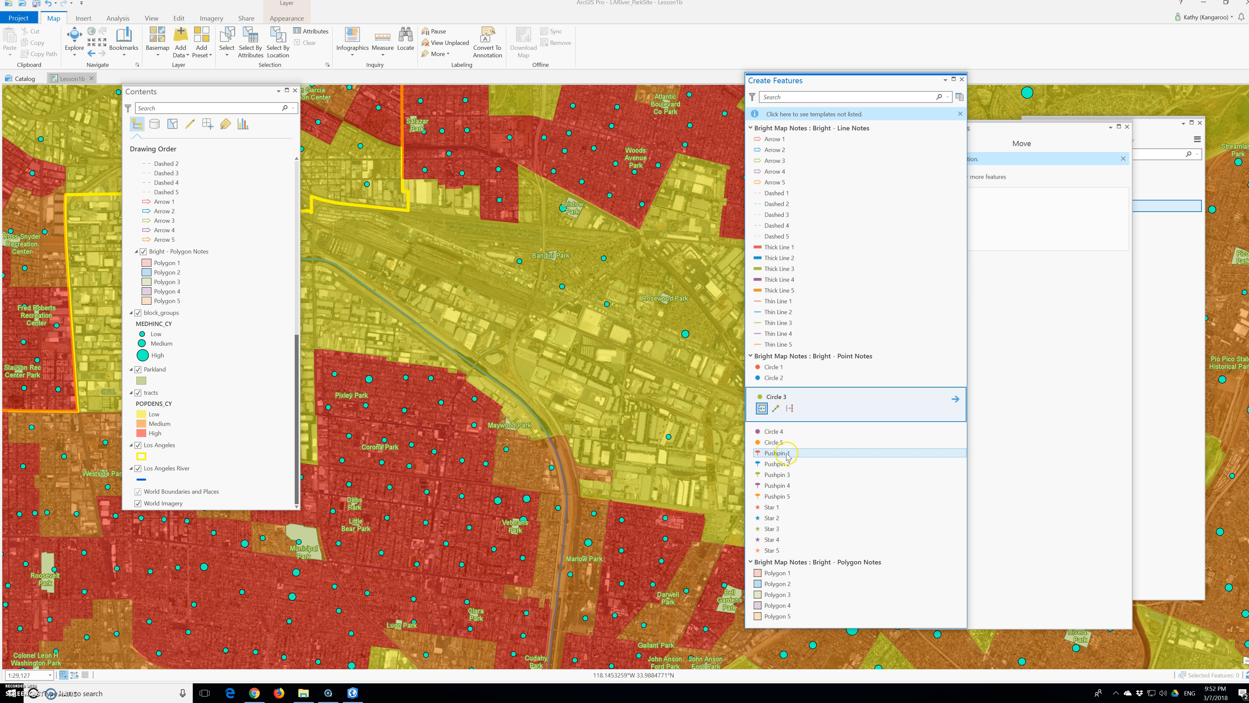
{"action": "left_click", "coordinate": [778, 488]}
{"action": "left_click", "coordinate": [772, 539]}
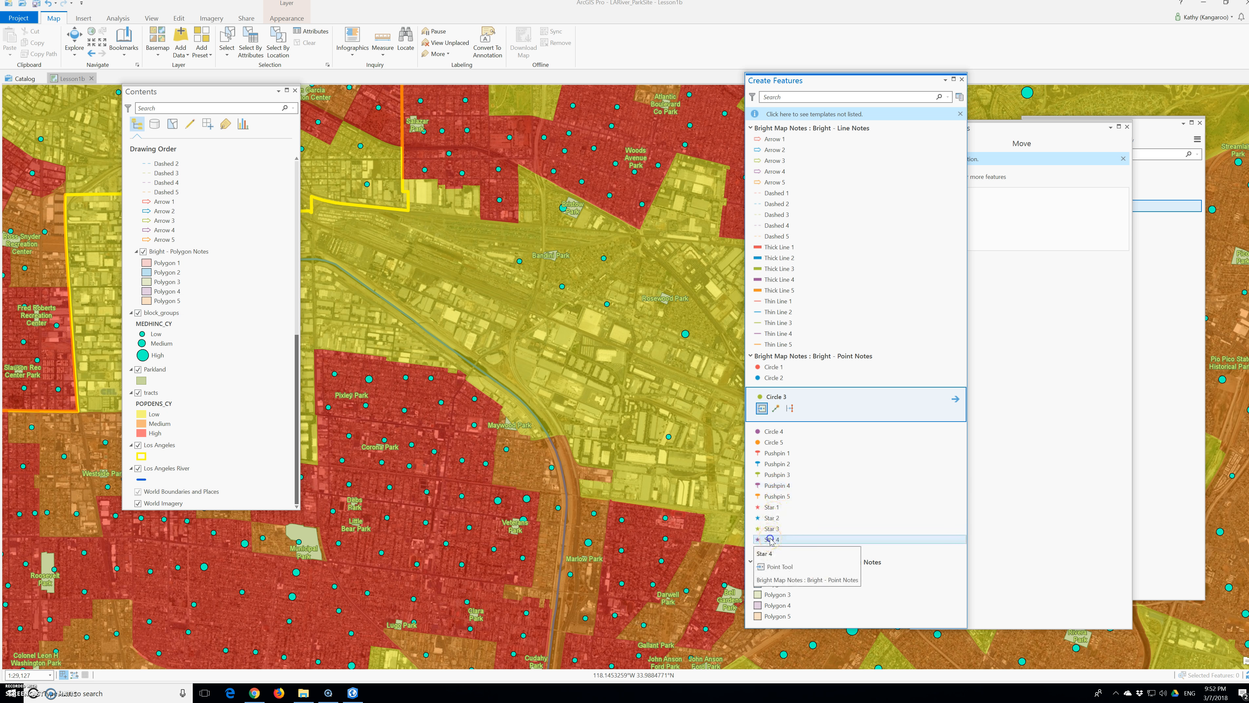
{"action": "left_click", "coordinate": [603, 478]}
{"action": "left_click_drag", "start_coordinate": [603, 479], "coordinate": [522, 301]}
{"action": "left_click", "coordinate": [510, 339]}
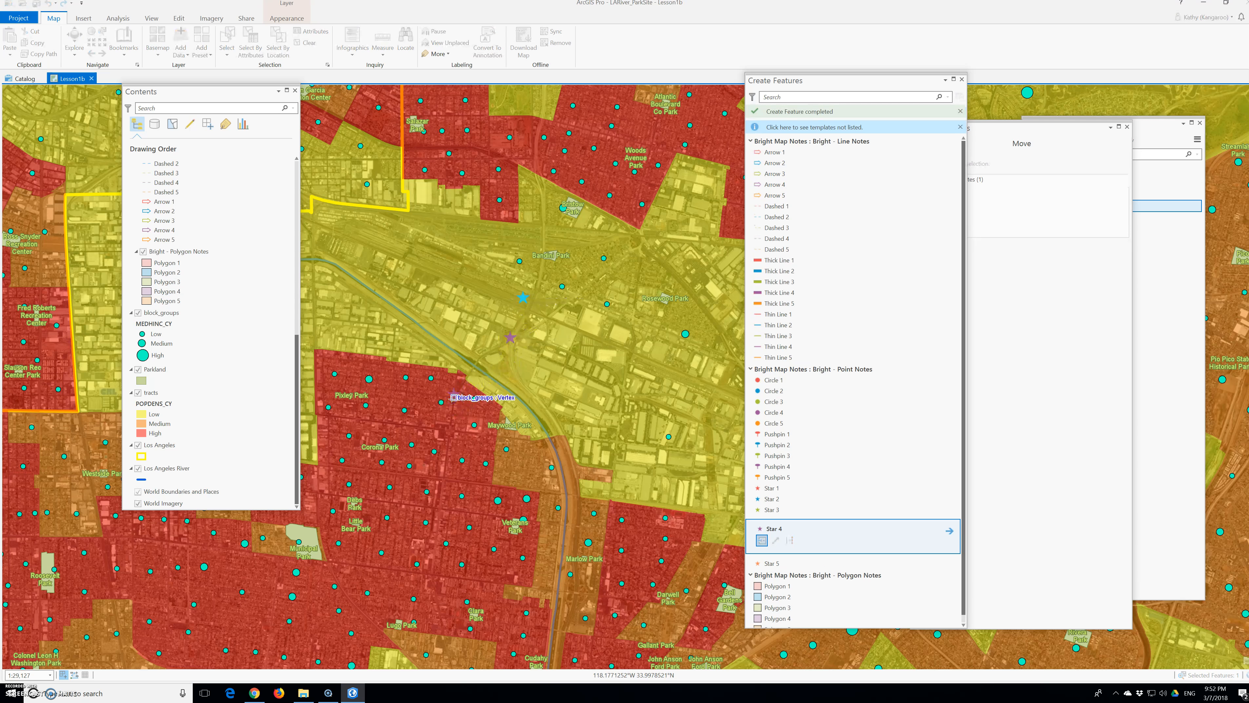
{"action": "left_click", "coordinate": [453, 400]}
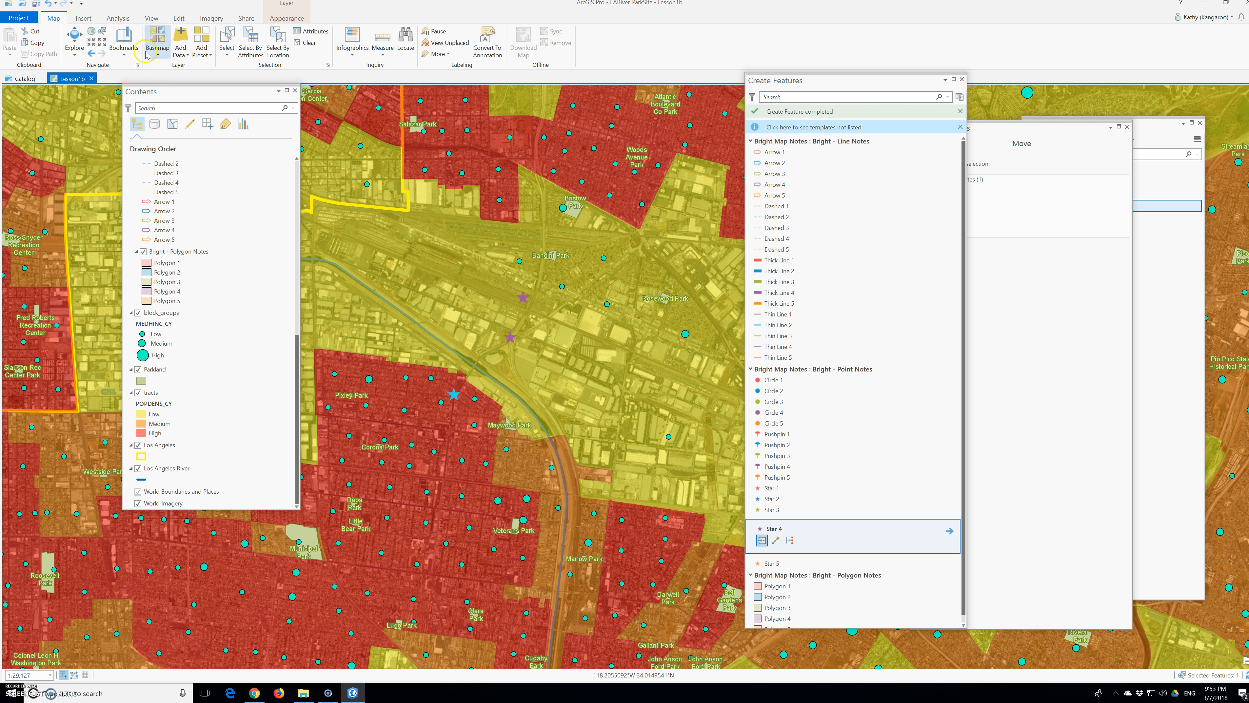
Step: Go to the Dodger Stadium bookmark, place three Star 4 notes along the river's east side by Elysian Park, and save all edits
{"action": "left_click", "coordinate": [124, 42]}
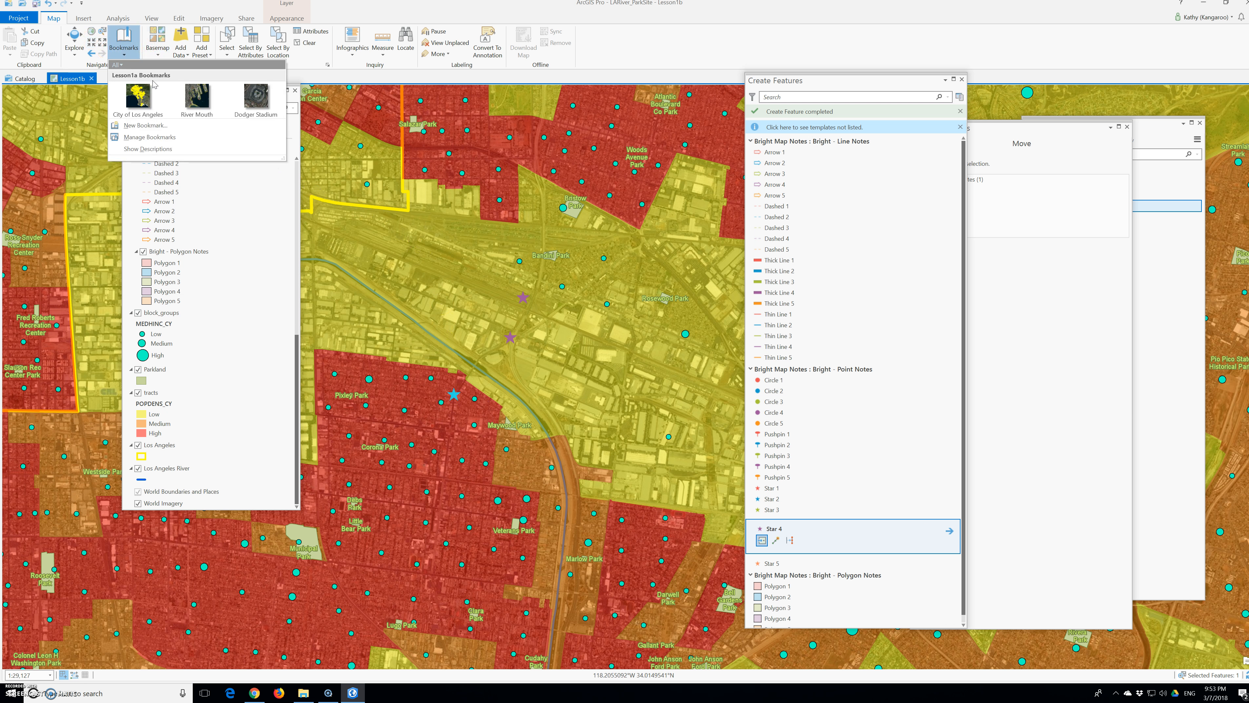
{"action": "left_click", "coordinate": [252, 103]}
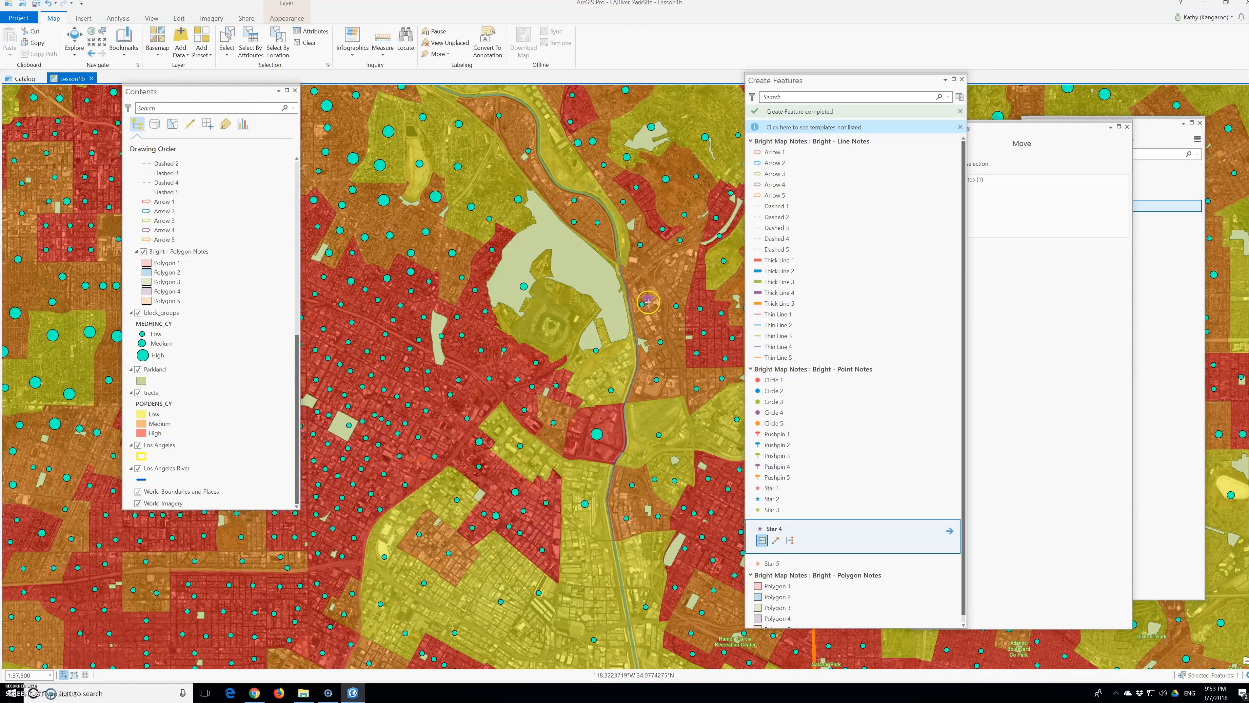
{"action": "left_click", "coordinate": [641, 281]}
{"action": "left_click", "coordinate": [645, 403]}
{"action": "left_click", "coordinate": [643, 421]}
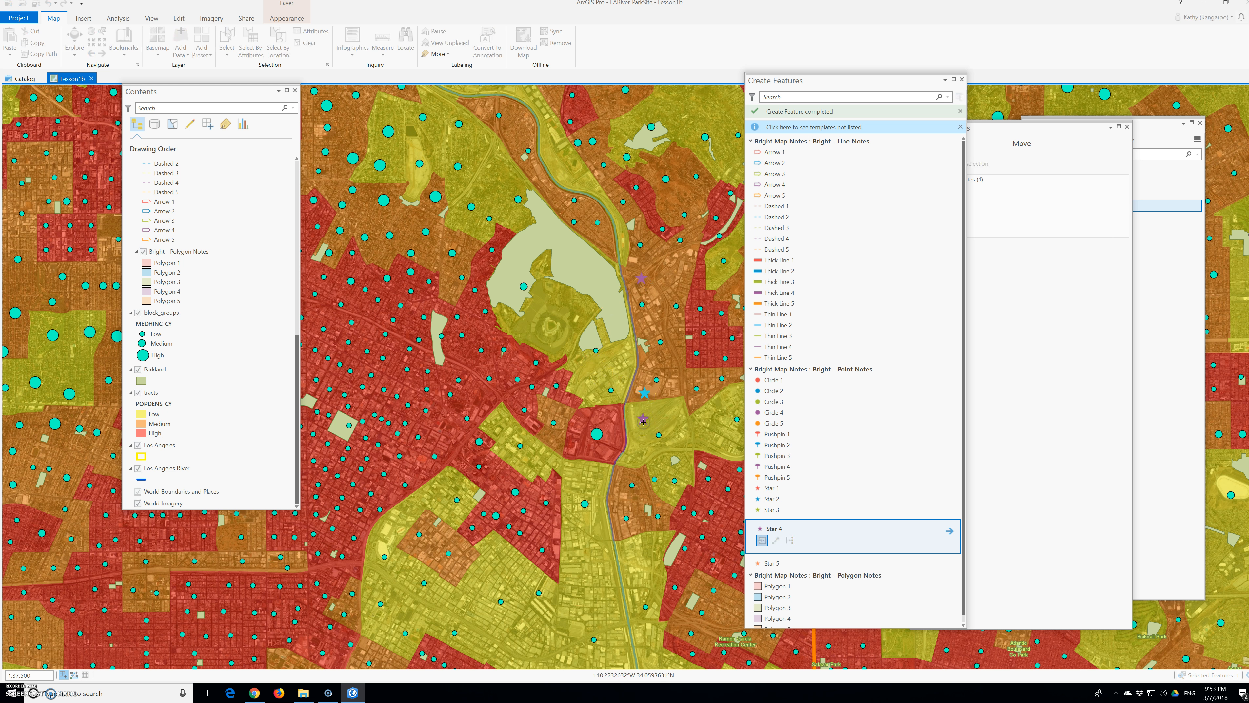
{"action": "key", "text": "ctrl+s"}
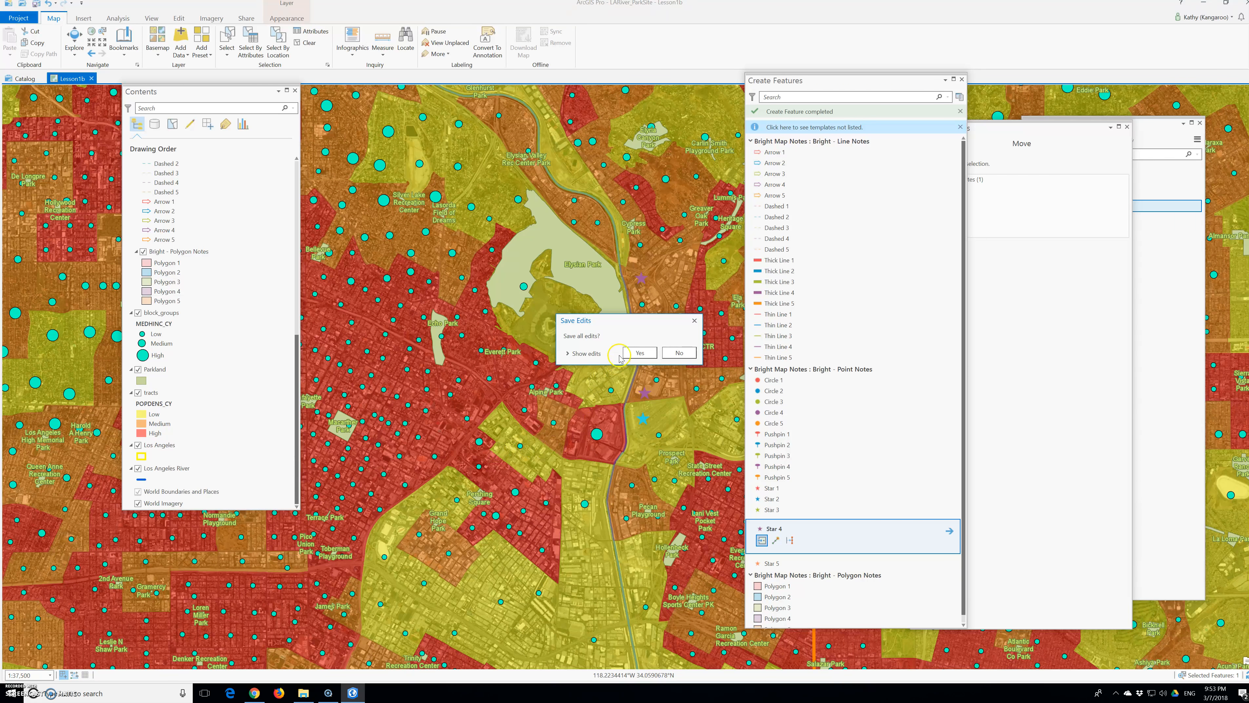
{"action": "left_click", "coordinate": [636, 353]}
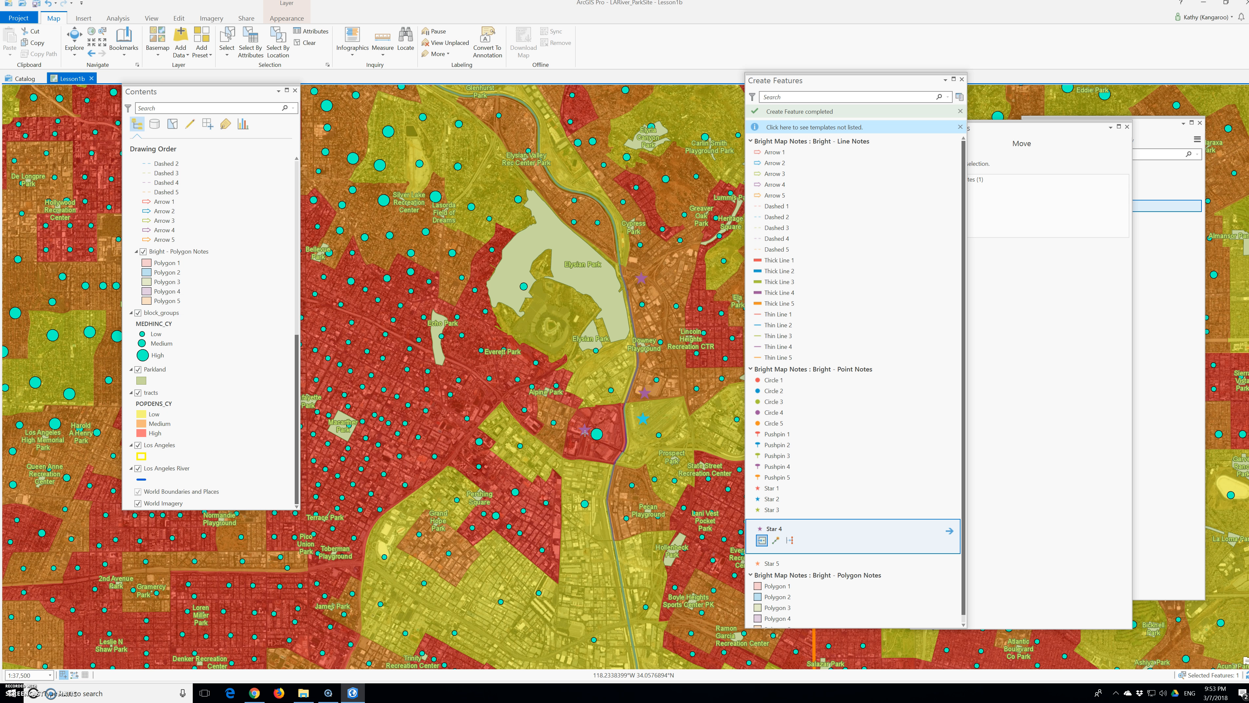
Step: Add more Star 4 notes west of Elysian Park and at the parkland southwest of Glendale
{"action": "scroll", "coordinate": [574, 351], "scroll_direction": "down", "scroll_amount": 2}
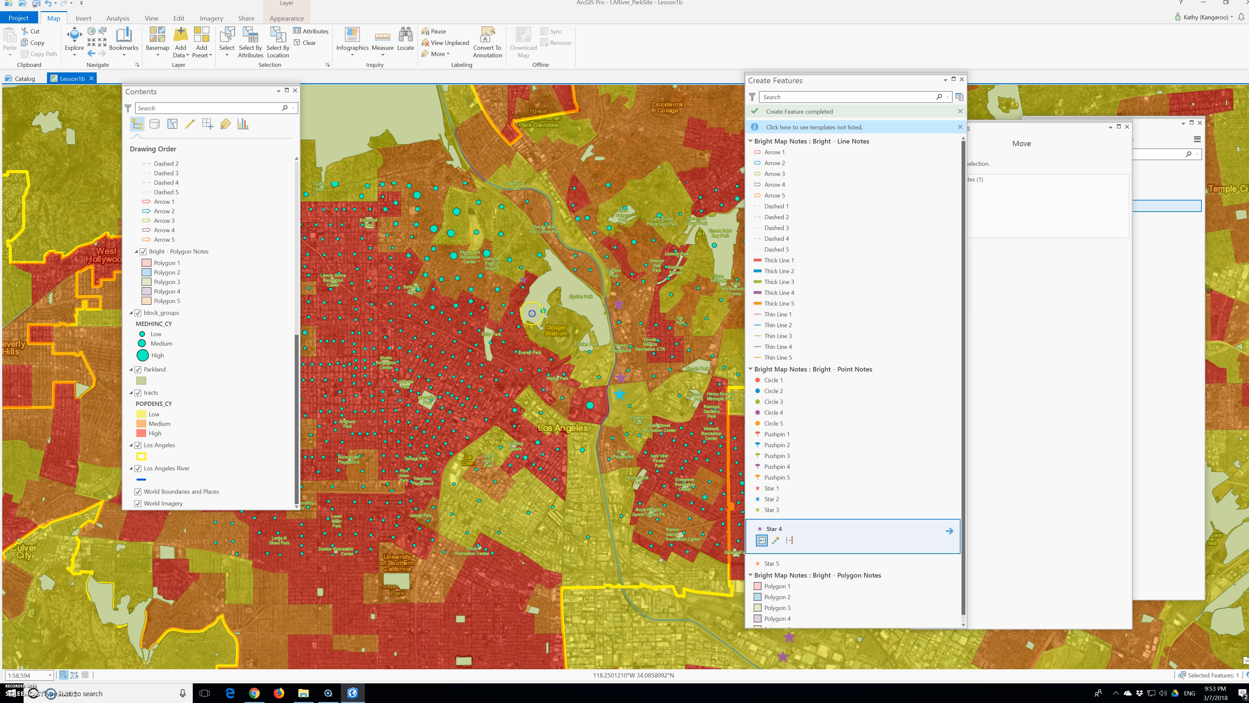
{"action": "left_click", "coordinate": [506, 280]}
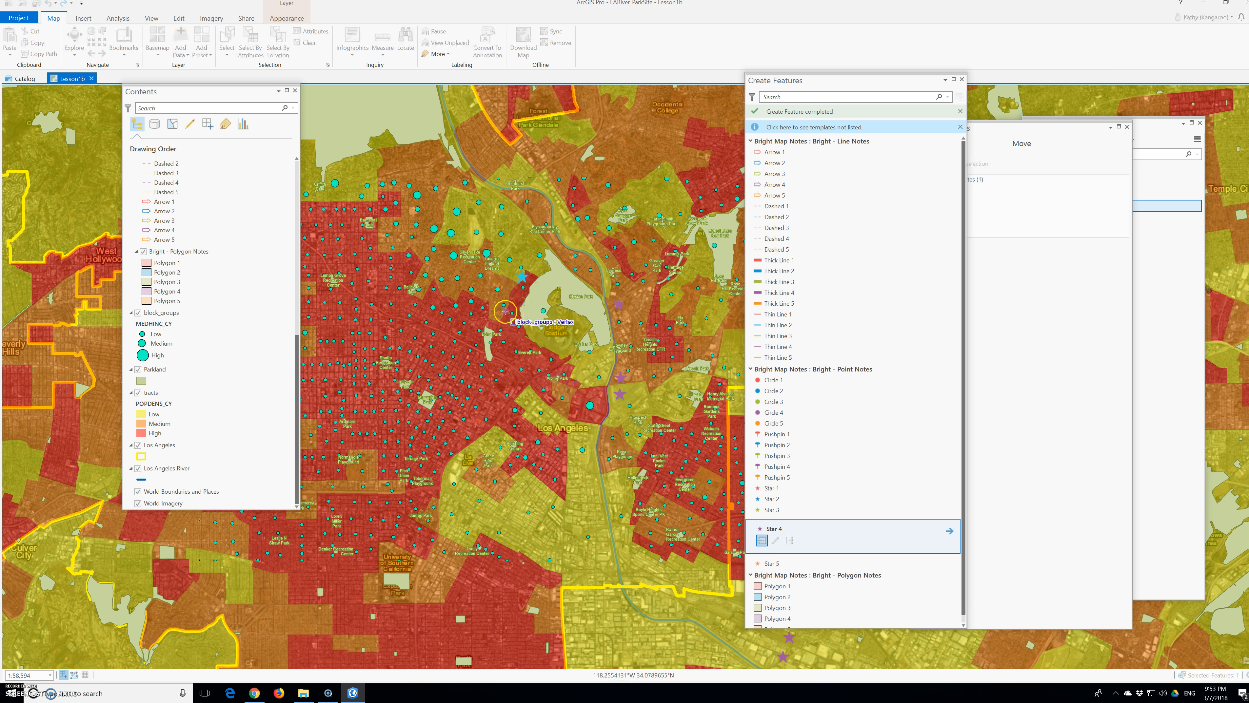
{"action": "scroll", "coordinate": [487, 294], "scroll_direction": "down", "scroll_amount": 6}
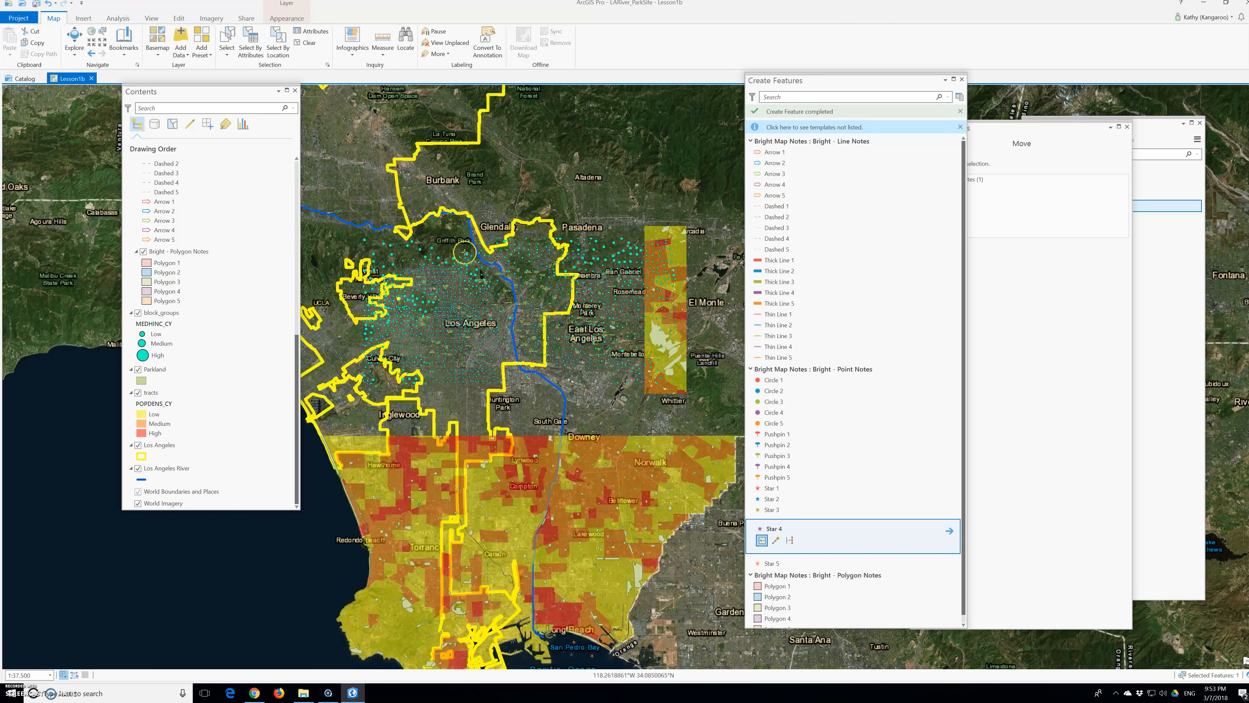
{"action": "left_click", "coordinate": [464, 253]}
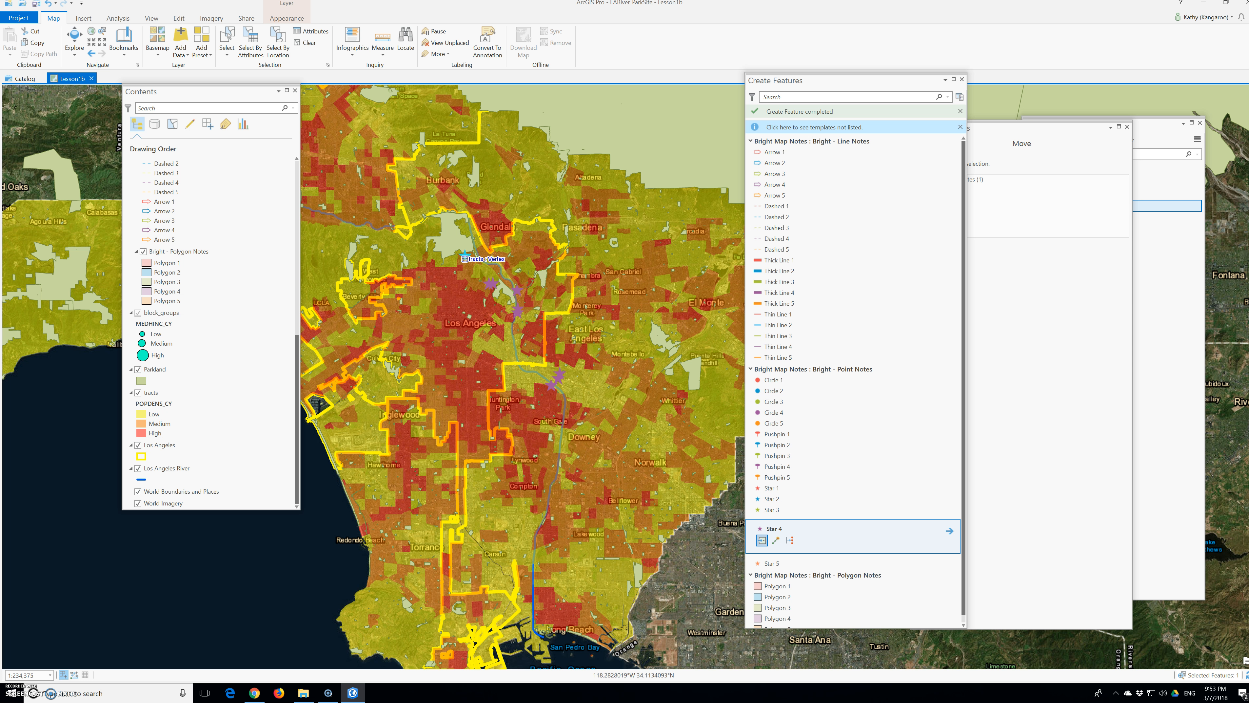
{"action": "left_click", "coordinate": [465, 254]}
{"action": "left_click", "coordinate": [463, 256]}
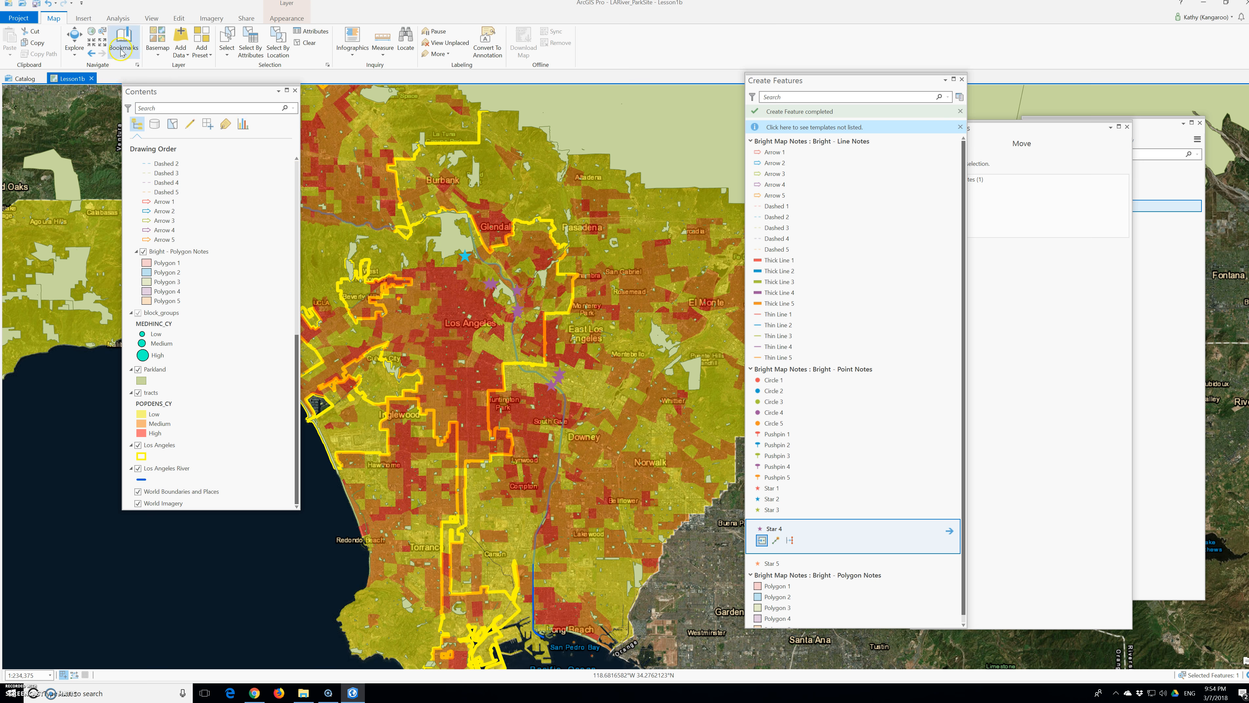
Step: Save all feature edits and save the project
{"action": "left_click", "coordinate": [179, 18]}
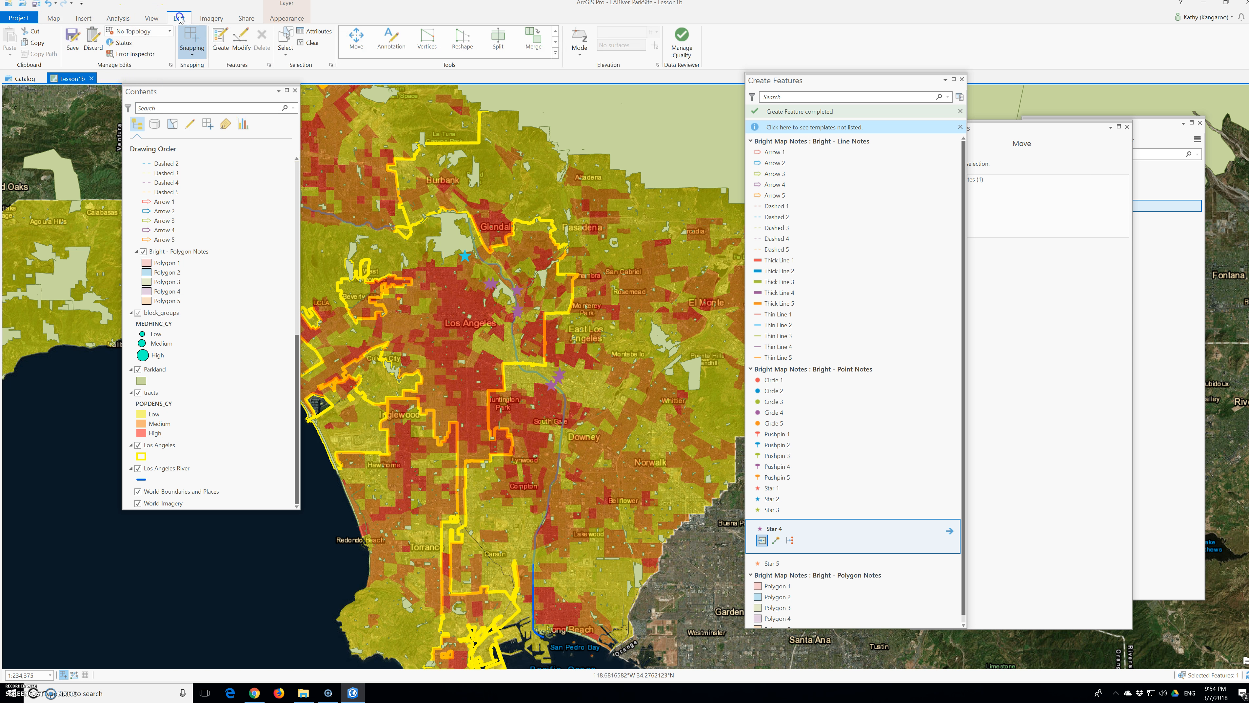
{"action": "left_click", "coordinate": [72, 37]}
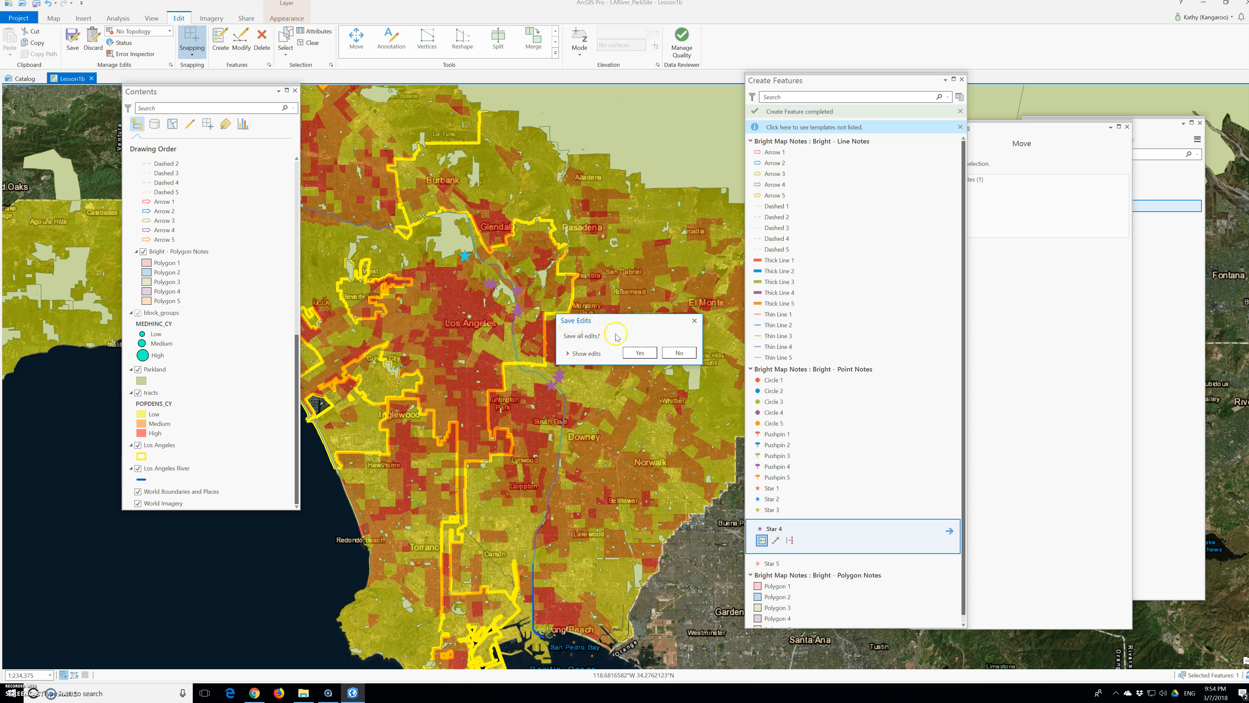
{"action": "left_click", "coordinate": [637, 351]}
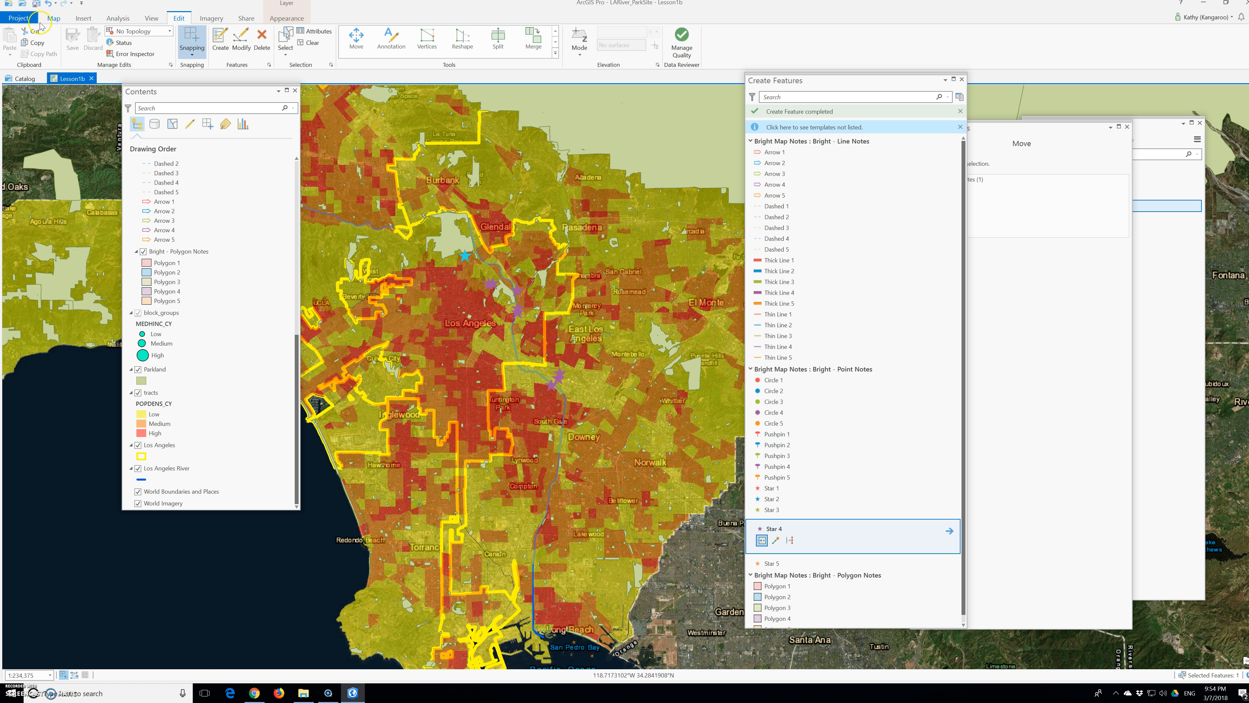
{"action": "left_click", "coordinate": [18, 18]}
{"action": "left_click", "coordinate": [20, 80]}
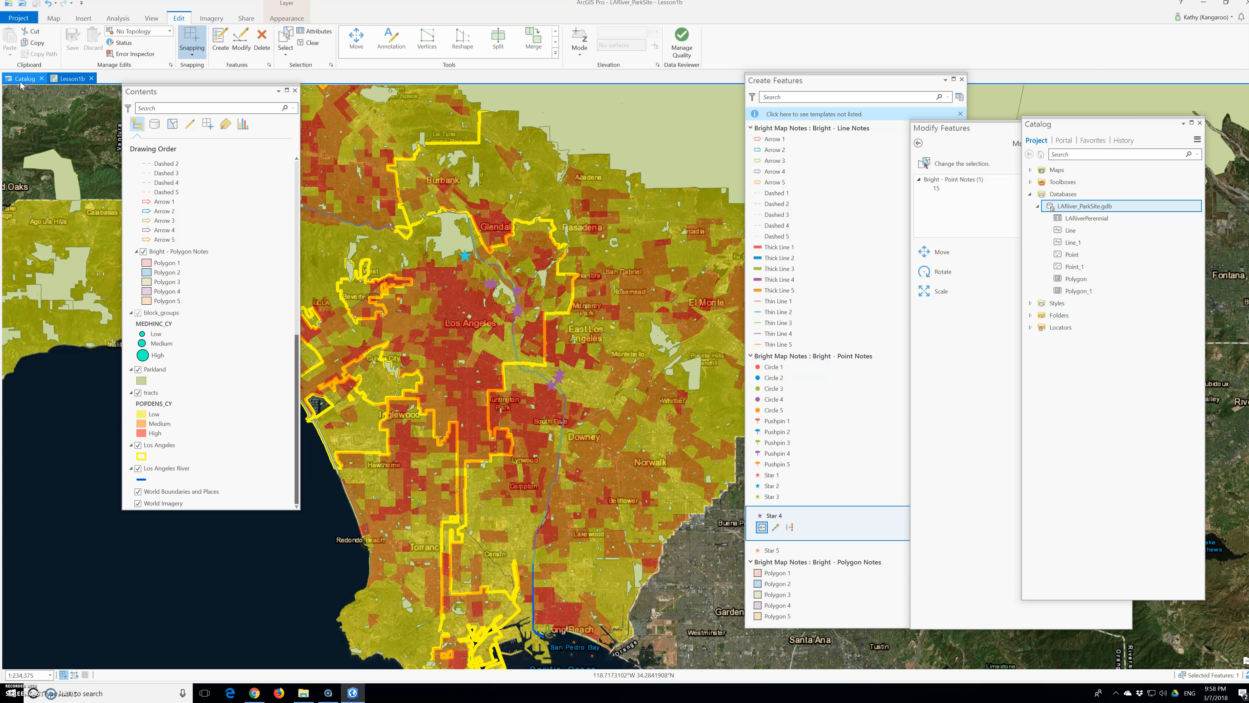
{"action": "left_click", "coordinate": [264, 561]}
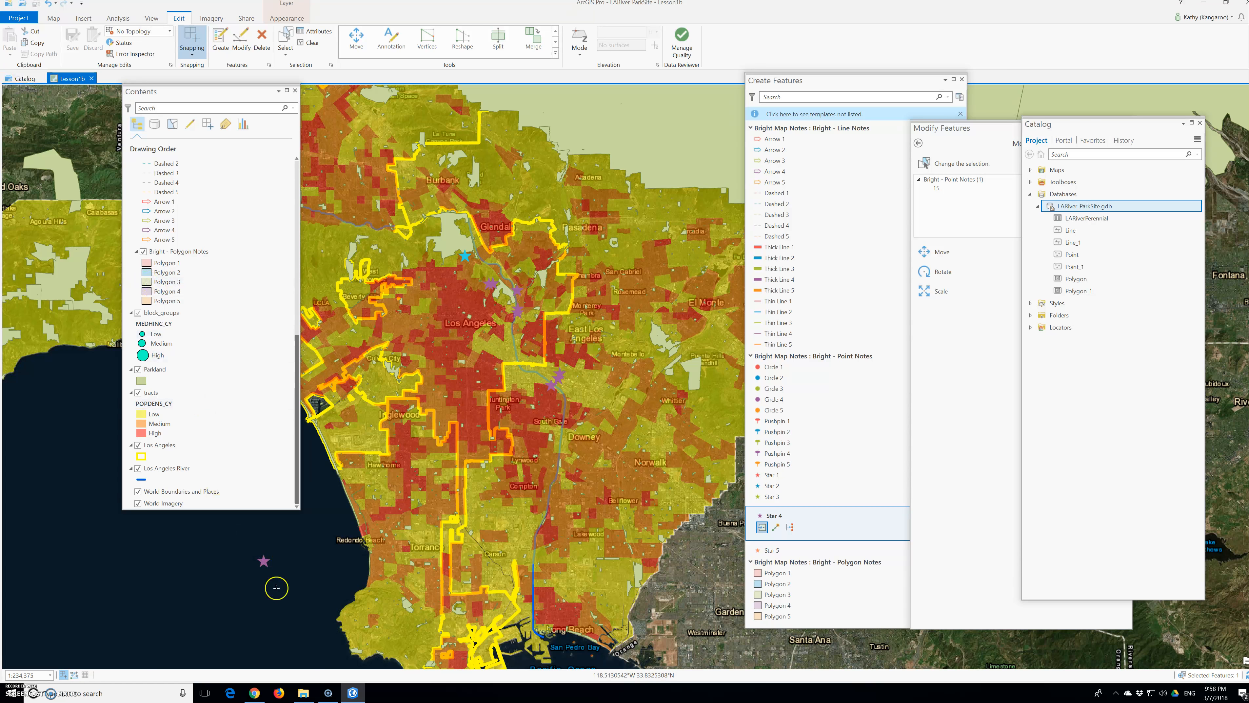
{"action": "left_click", "coordinate": [303, 693]}
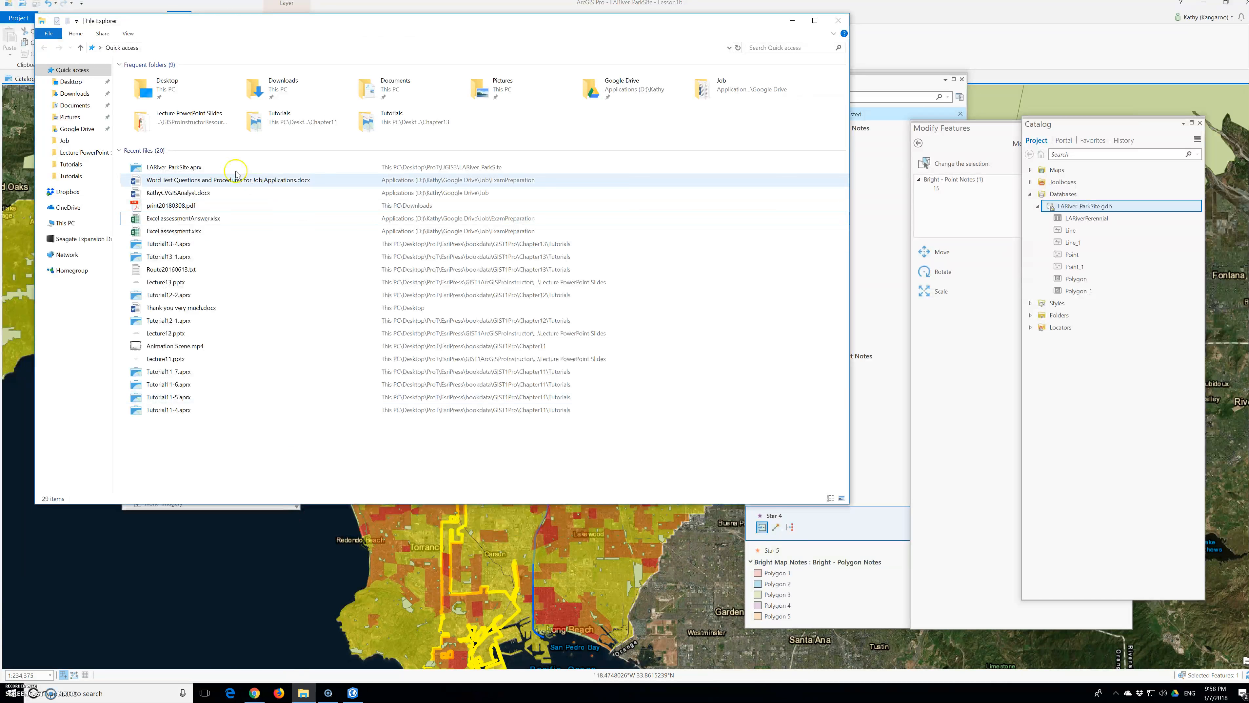
{"action": "left_click_drag", "start_coordinate": [216, 22], "coordinate": [375, 97]}
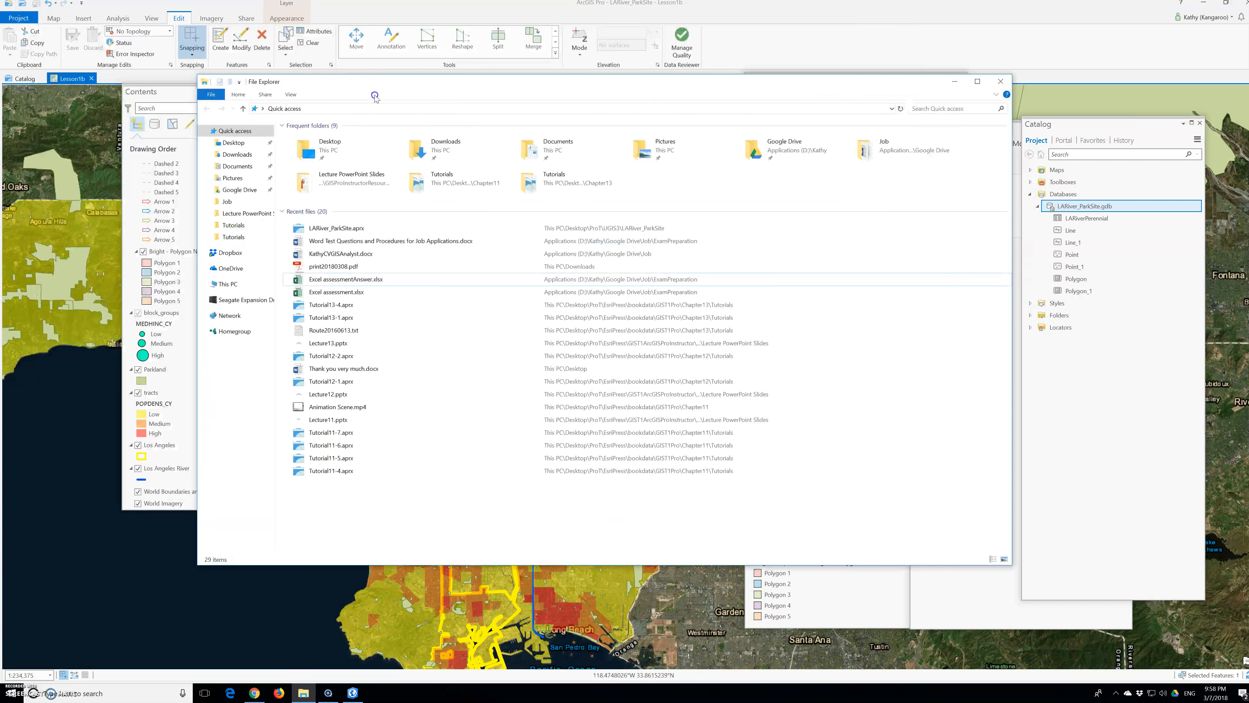
{"action": "left_click", "coordinate": [111, 6]}
Step: End note creation by activating the Explore tool, and check whether the project still needs saving
{"action": "left_click", "coordinate": [55, 18]}
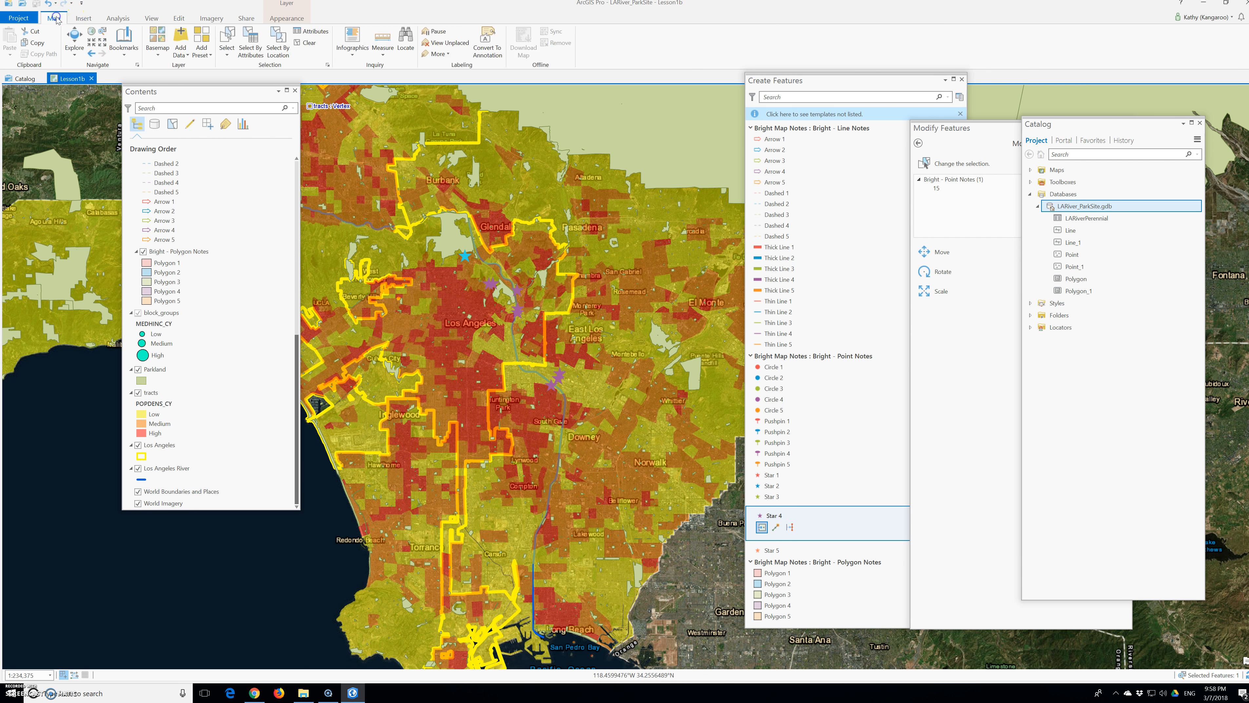
{"action": "left_click", "coordinate": [74, 39]}
{"action": "left_click", "coordinate": [261, 202]}
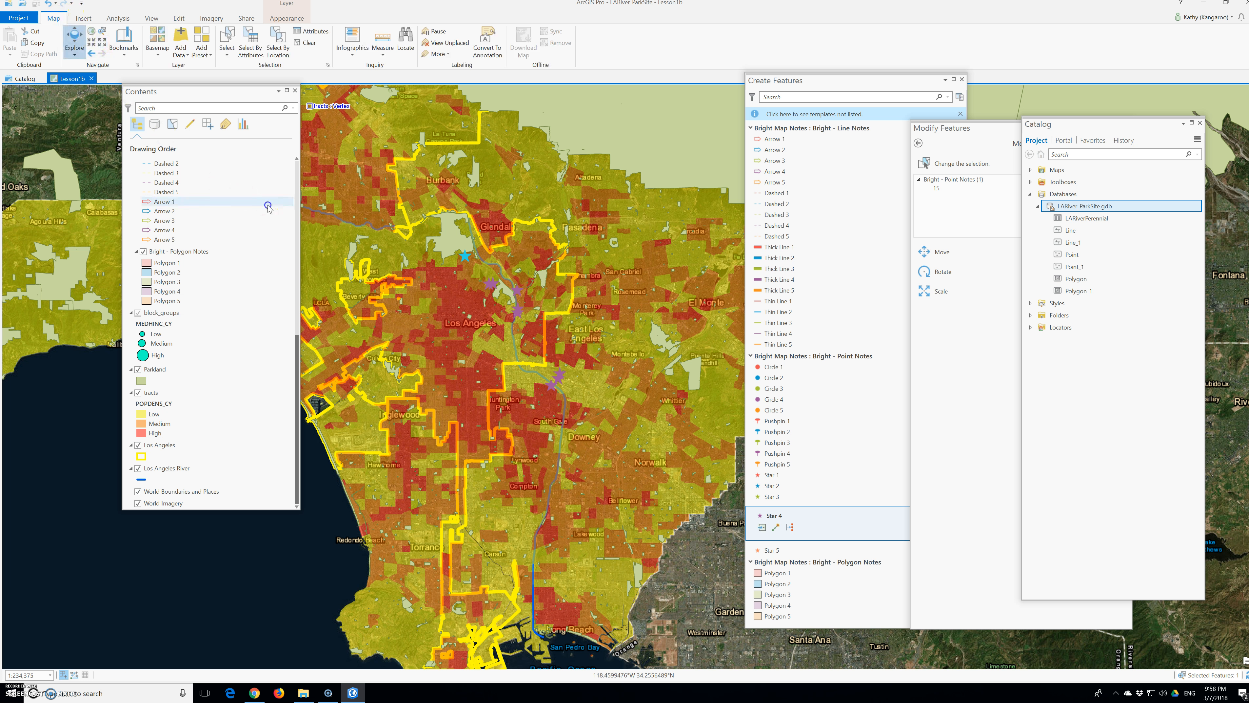
{"action": "left_click", "coordinate": [369, 270]}
{"action": "left_click", "coordinate": [357, 3]}
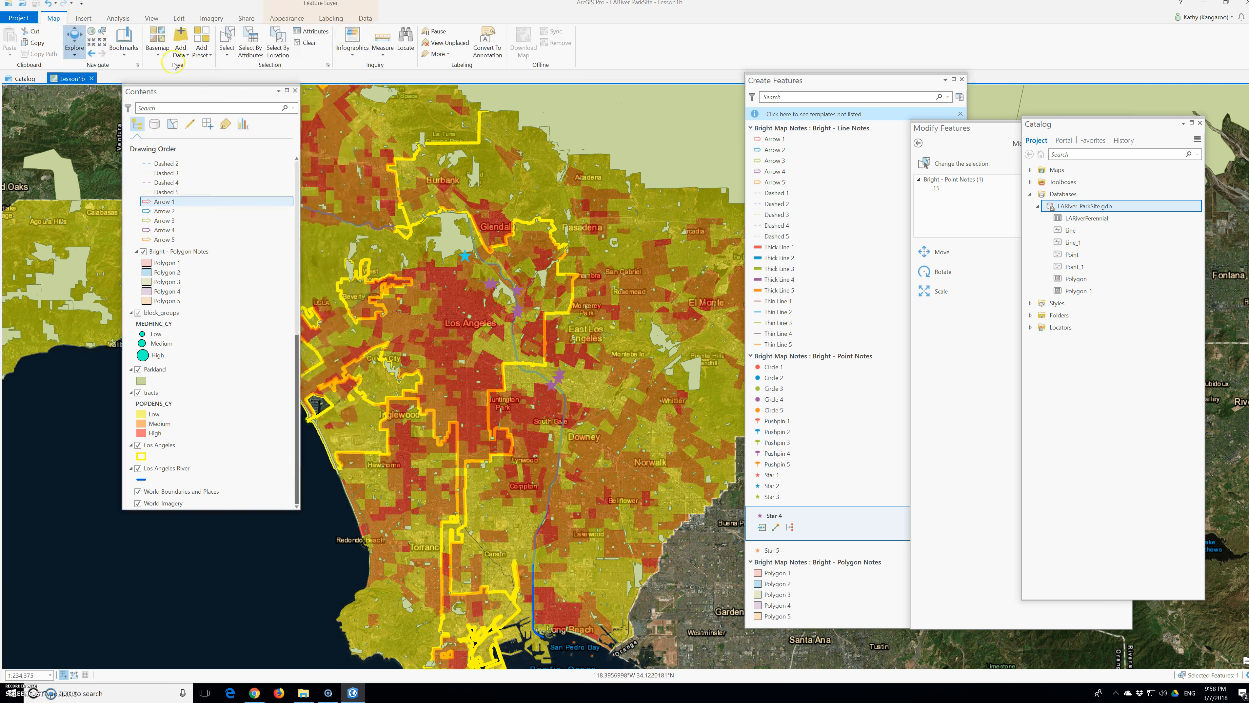
{"action": "left_click", "coordinate": [20, 18]}
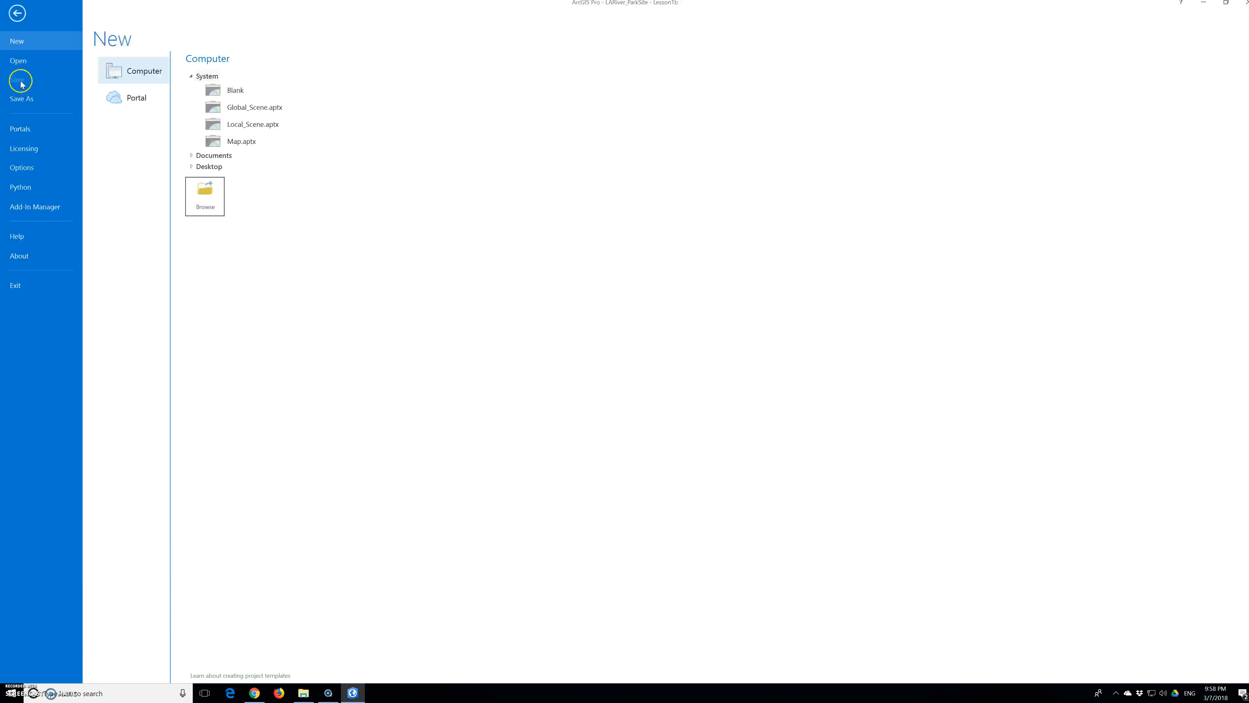
{"action": "left_click", "coordinate": [18, 14]}
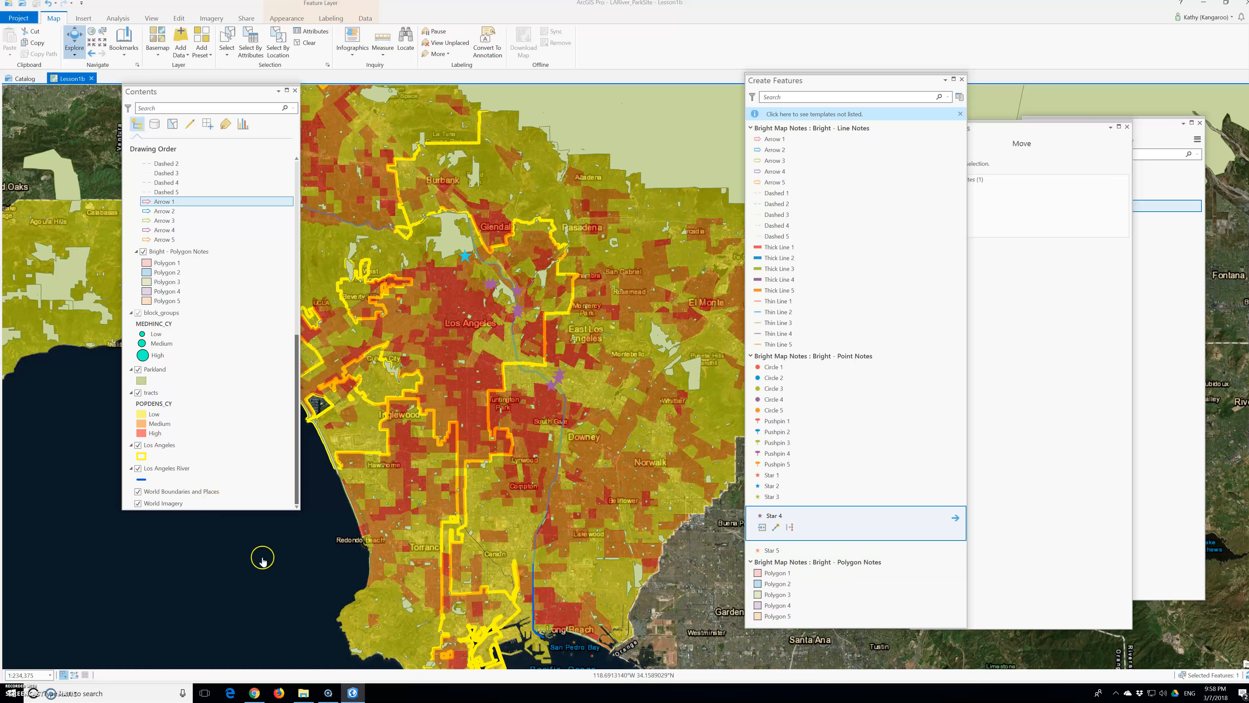
Step: Switch to File Explorer and browse from the location of LARiver_ParkSite.aprx to the MapsAndMore folder in UGIS3\ParkSite
{"action": "left_click", "coordinate": [302, 693]}
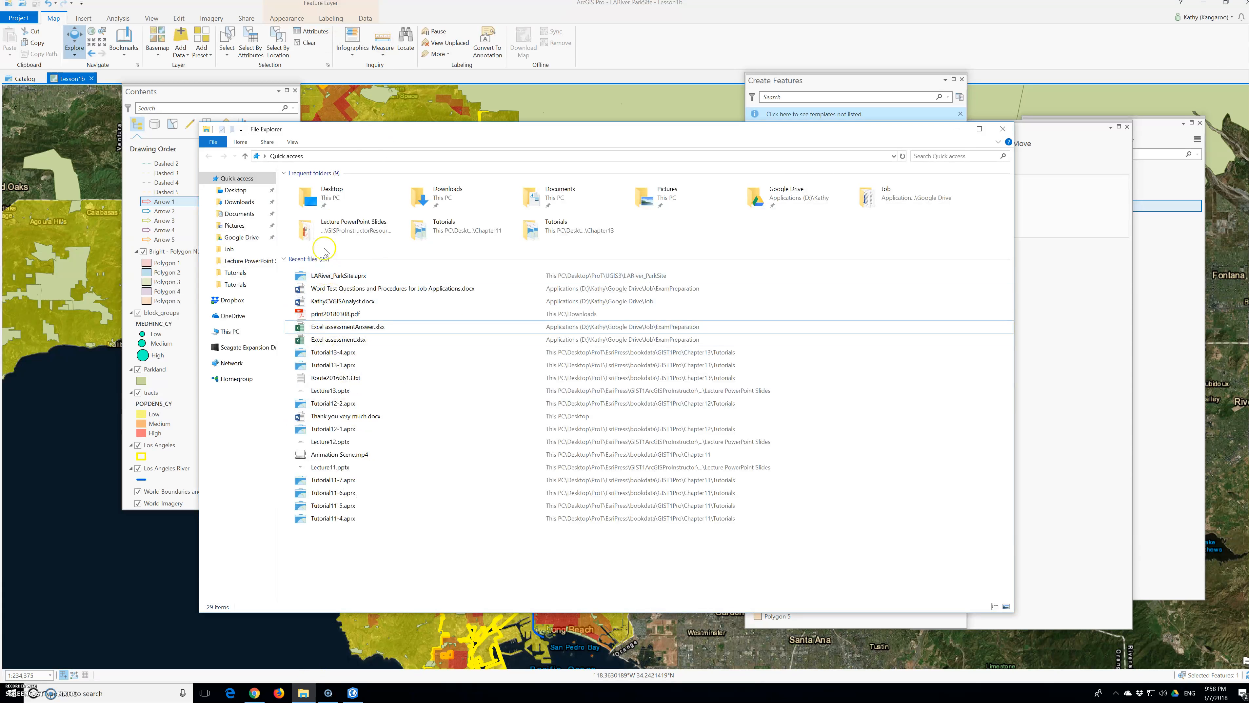
{"action": "right_click", "coordinate": [326, 275]}
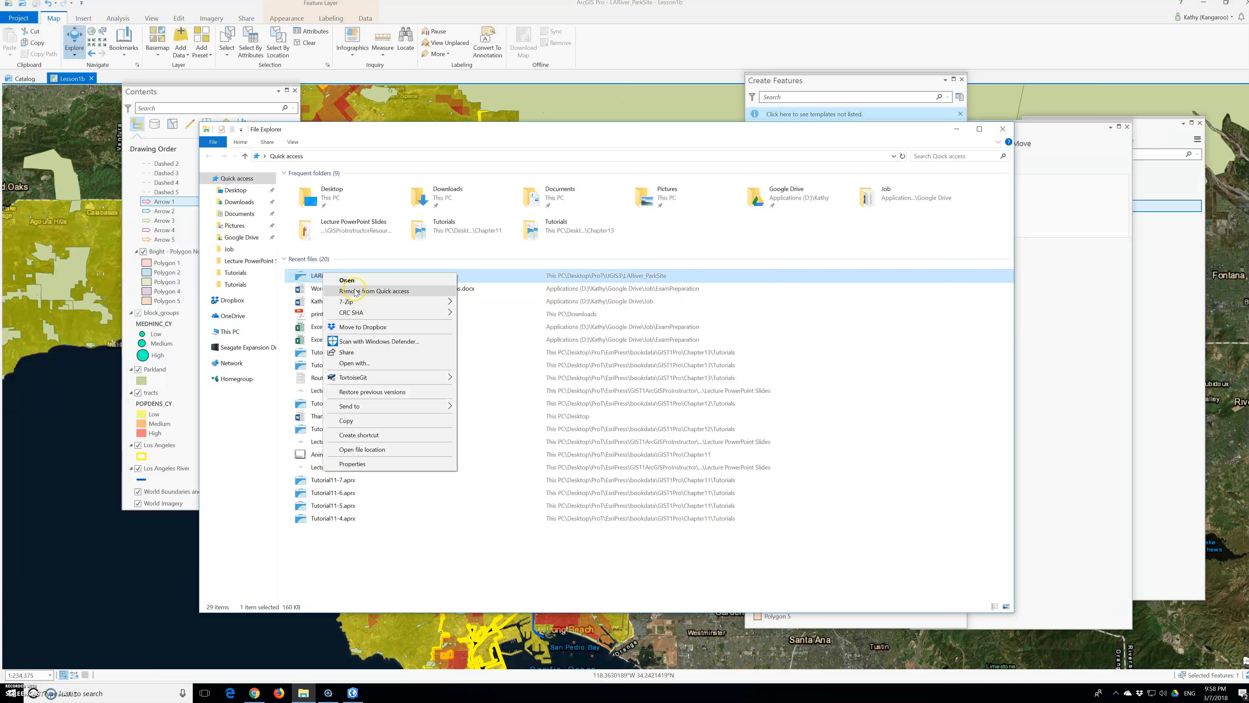
{"action": "left_click", "coordinate": [378, 450]}
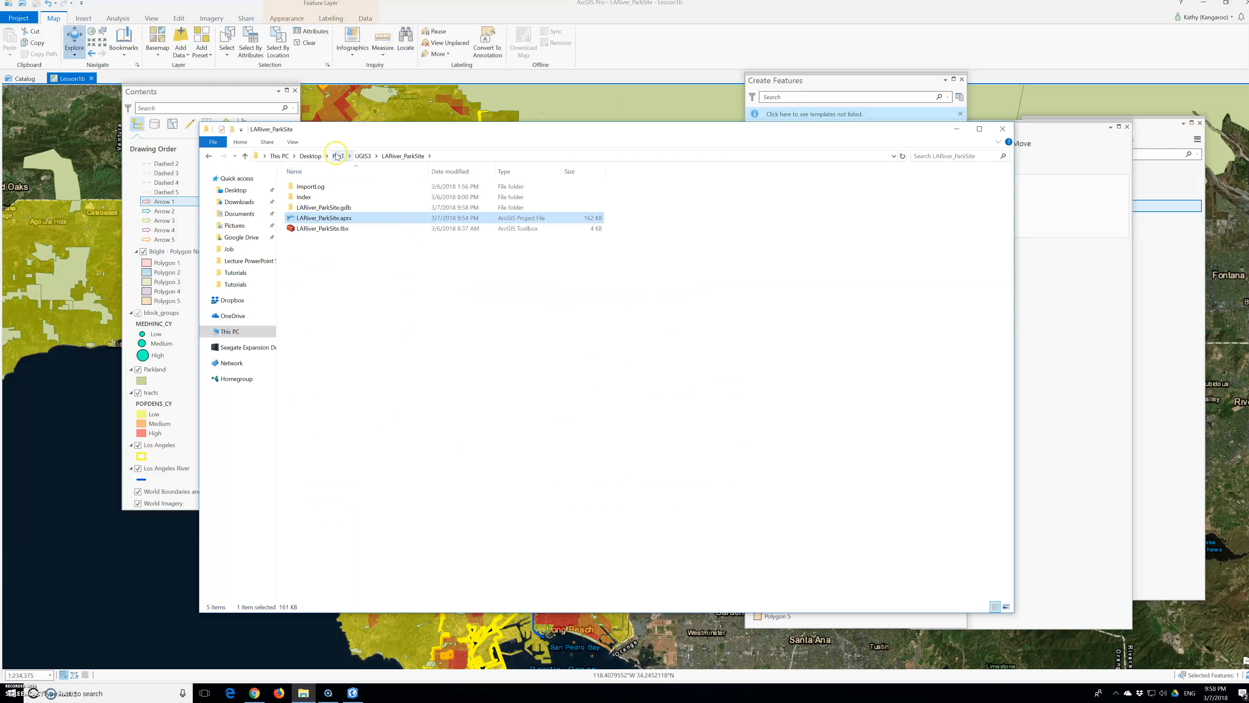
{"action": "left_click", "coordinate": [391, 158]}
{"action": "left_click", "coordinate": [367, 157]}
{"action": "left_click", "coordinate": [309, 198]}
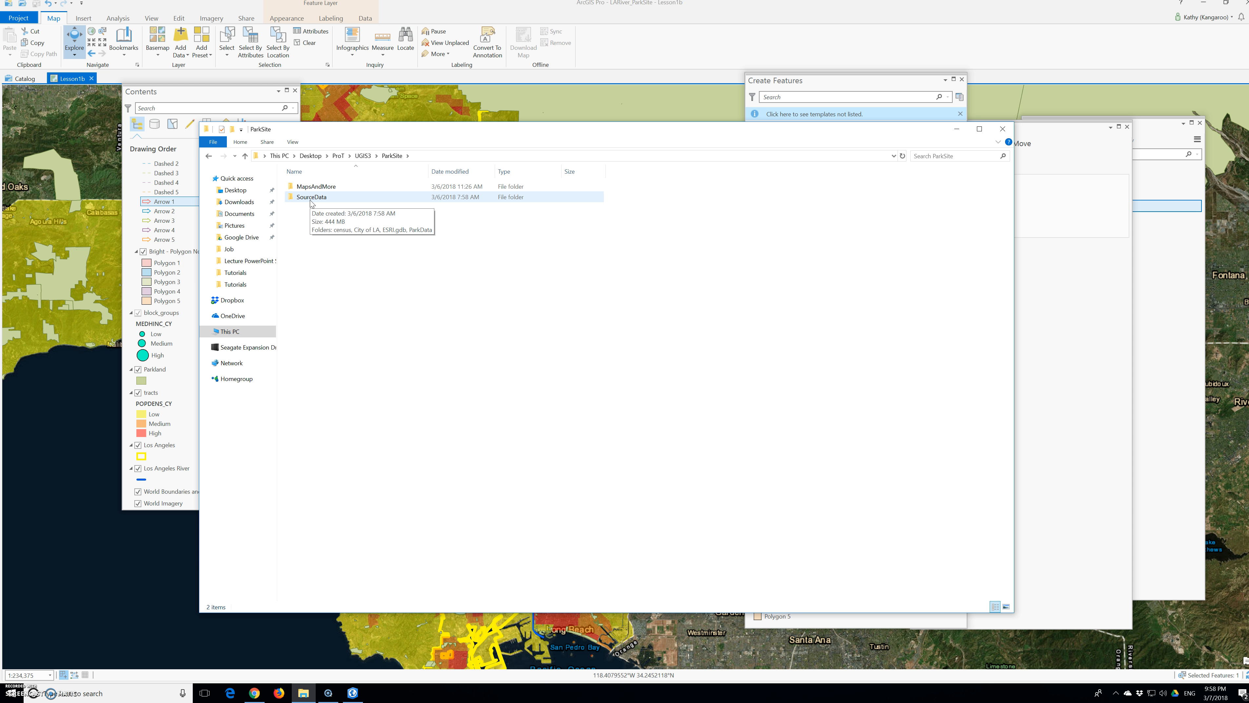
{"action": "double_click", "coordinate": [311, 189]}
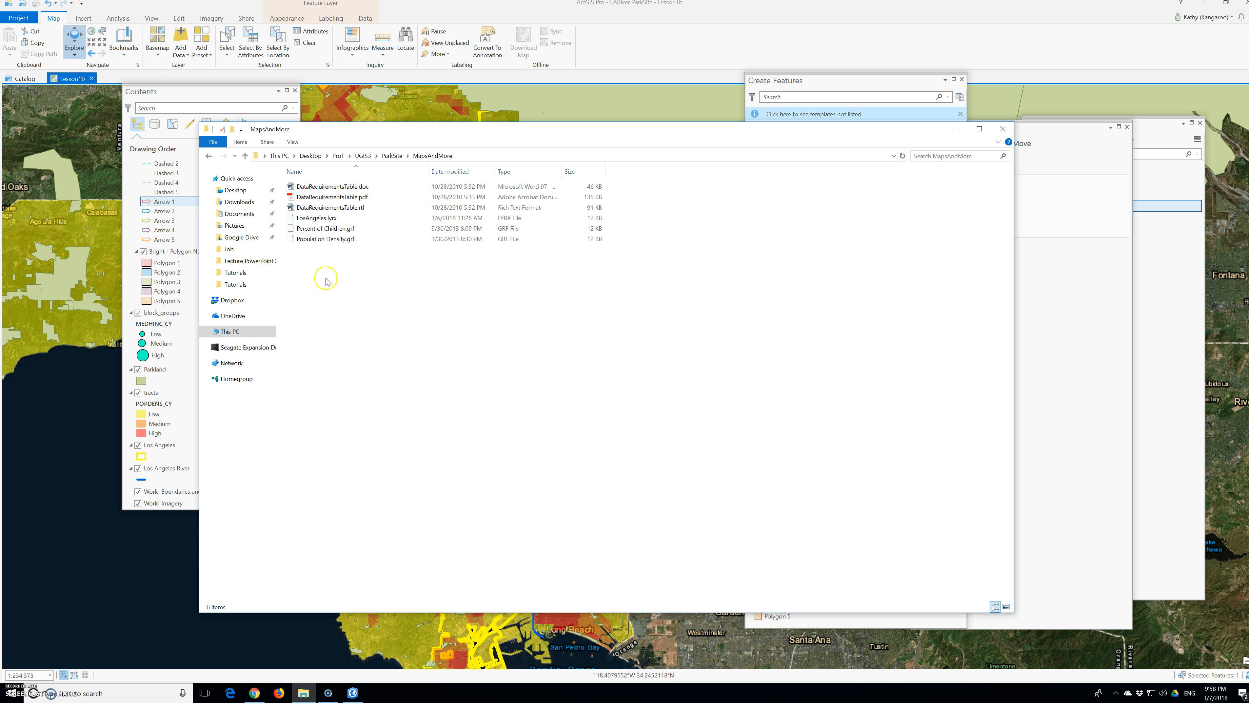
Step: Open DataRequirementsTable.doc in Word and maximize its window
{"action": "left_click", "coordinate": [329, 188]}
{"action": "double_click", "coordinate": [329, 187]}
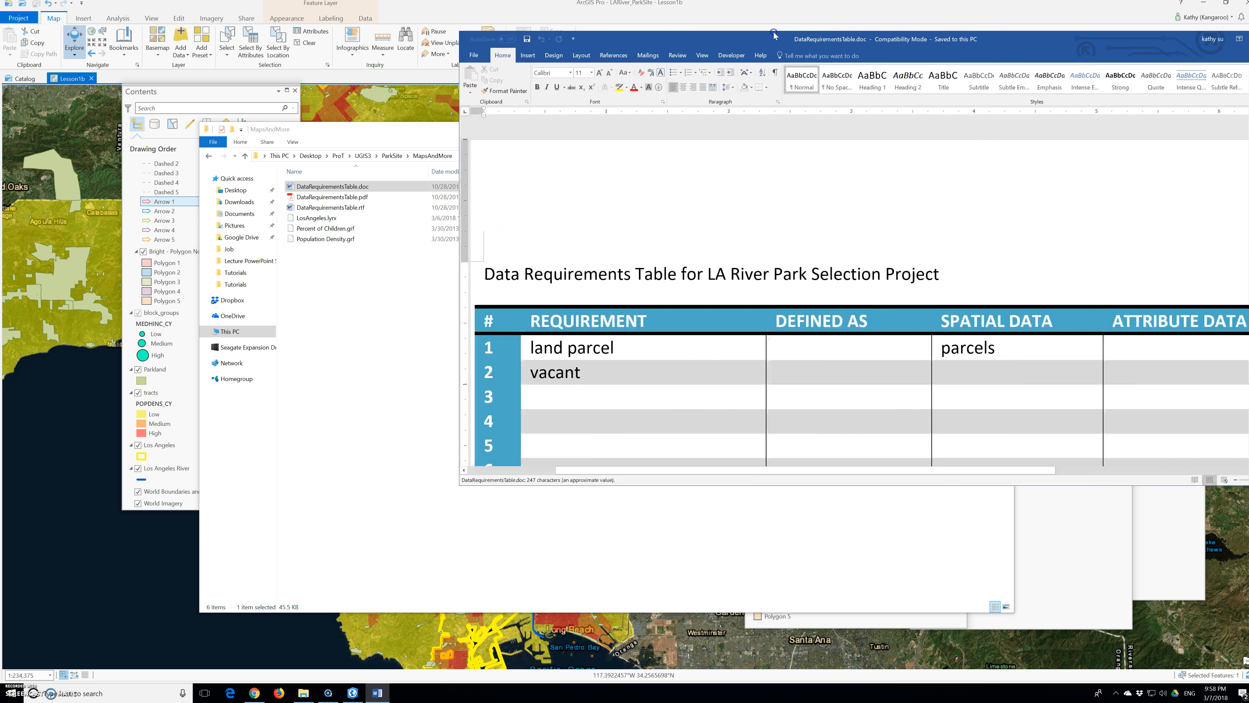
{"action": "left_click", "coordinate": [1056, 35]}
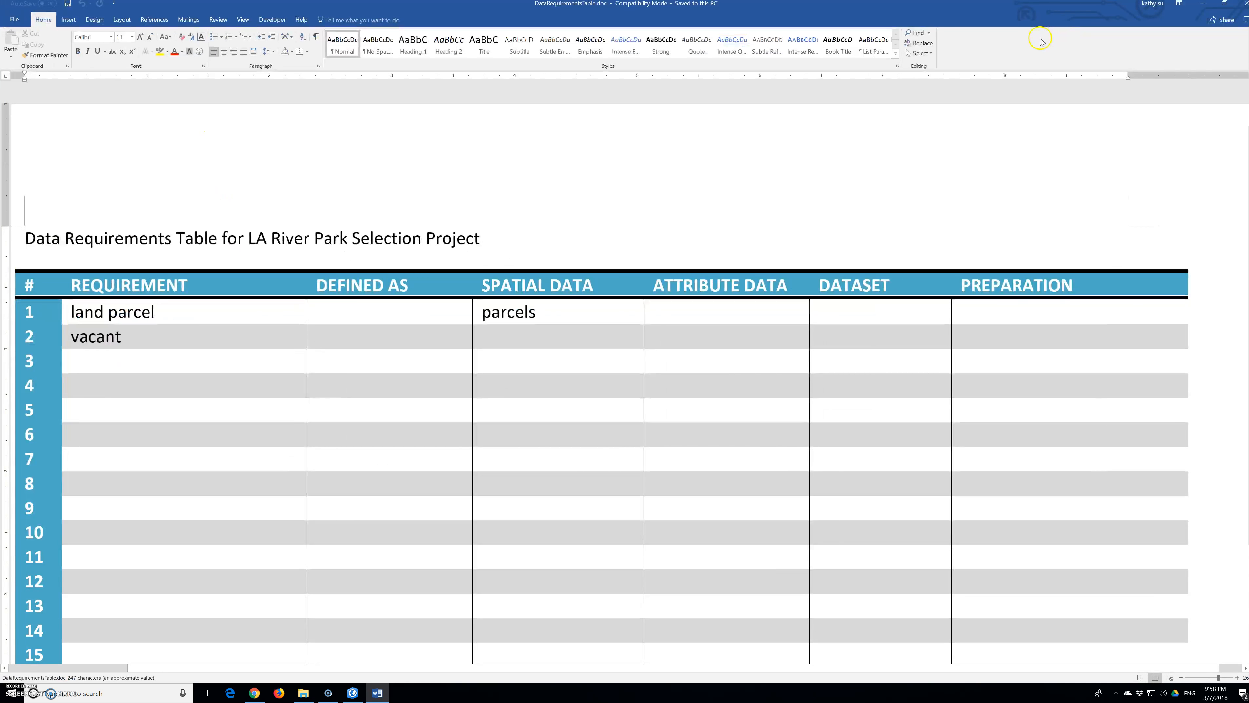
Step: Examine the layout of the Data Requirements Table for the LA River Park Selection Project with the whole page in view
{"action": "scroll", "coordinate": [538, 240], "scroll_direction": "down", "scroll_amount": 3}
{"action": "scroll", "coordinate": [671, 354], "scroll_direction": "up", "scroll_amount": 3}
{"action": "left_click", "coordinate": [1181, 678]}
{"action": "left_click", "coordinate": [1182, 678]}
{"action": "left_click", "coordinate": [1182, 678]}
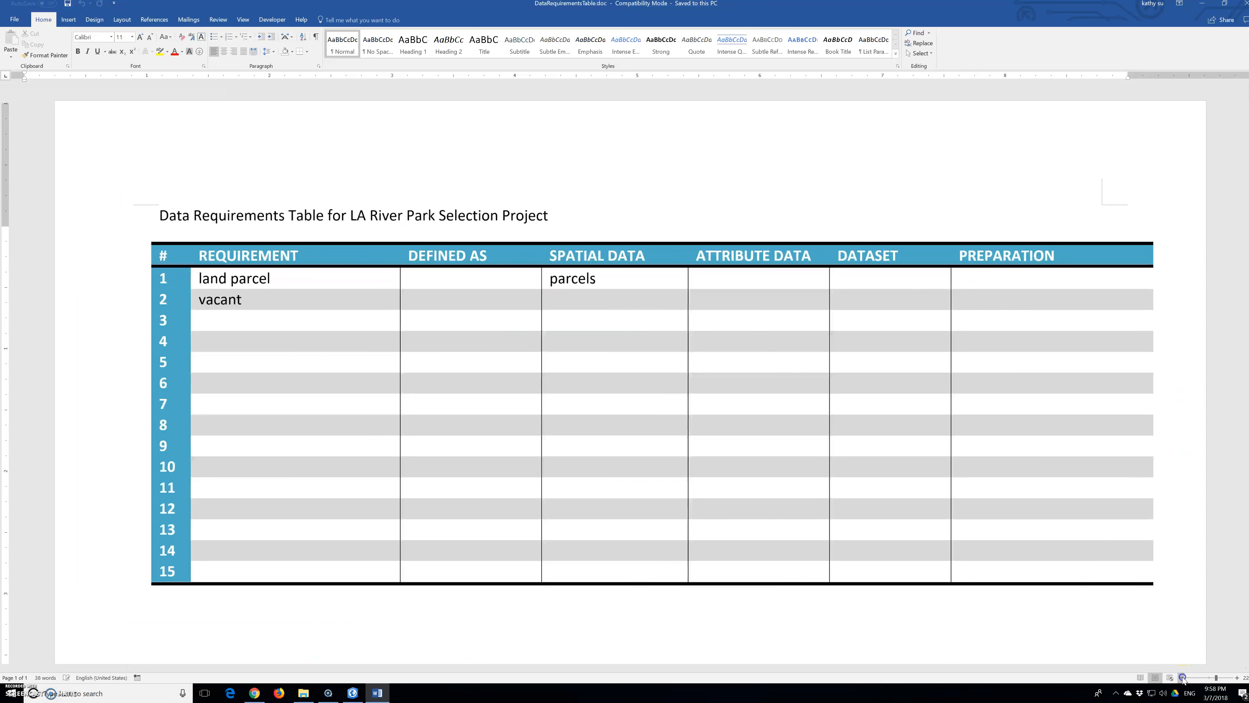
{"action": "left_click", "coordinate": [1182, 678]}
{"action": "left_click", "coordinate": [1182, 678]}
{"action": "left_click", "coordinate": [1182, 678]}
{"action": "left_click", "coordinate": [1182, 678]}
{"action": "left_click", "coordinate": [1182, 678]}
{"action": "left_click", "coordinate": [1182, 678]}
{"action": "left_click", "coordinate": [1182, 678]}
{"action": "left_click", "coordinate": [1183, 678]}
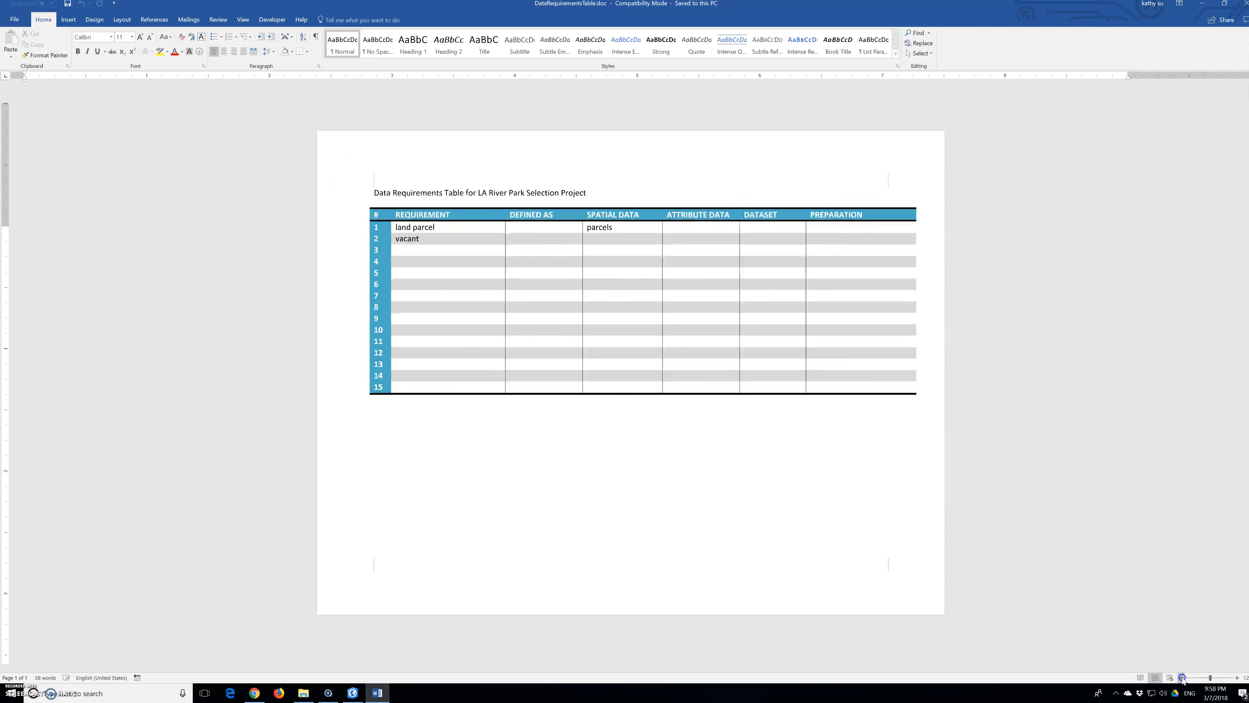
{"action": "left_click", "coordinate": [1182, 678]}
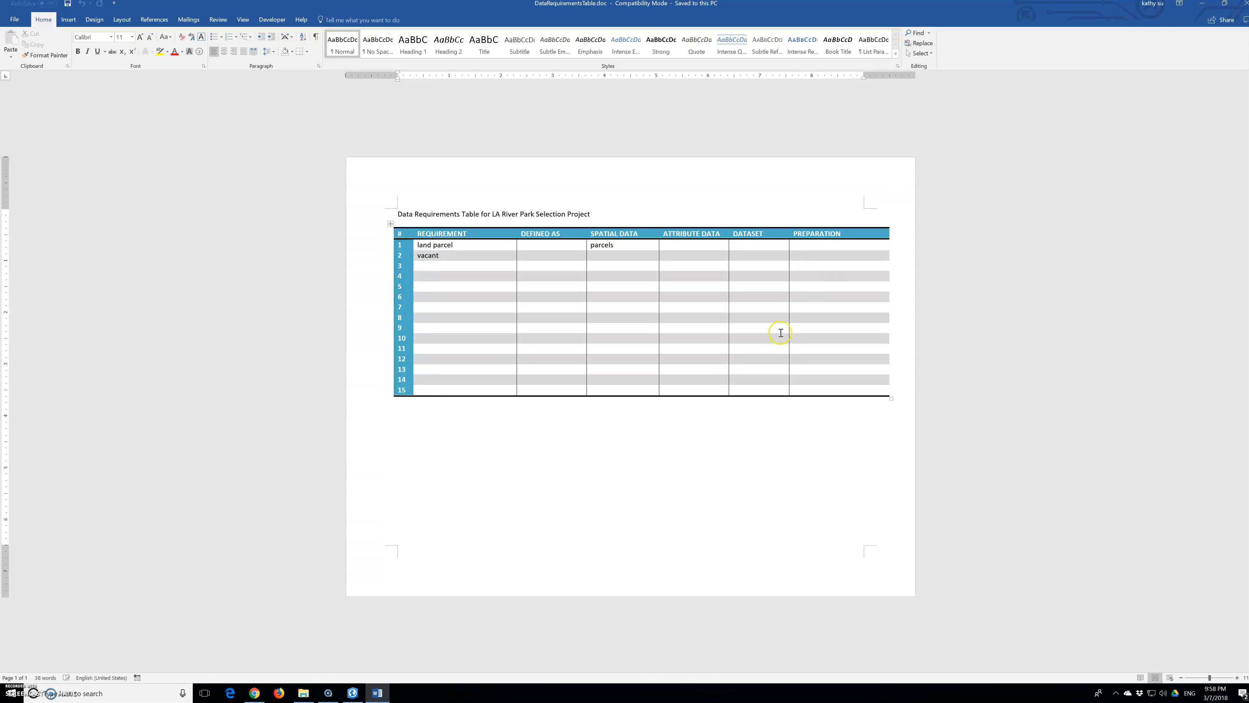